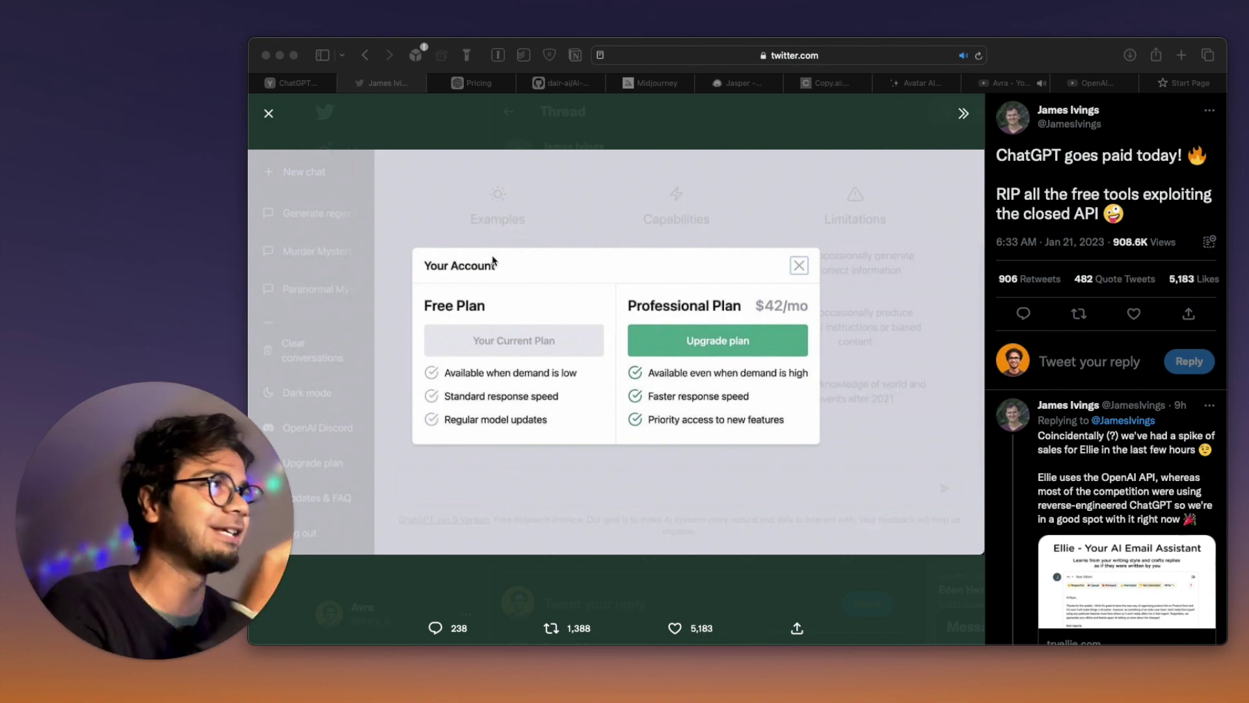
Bring up the Hacker News thread on ChatGPT's $42/mo Professional Plan, then the YouTube Community page.
click(314, 83)
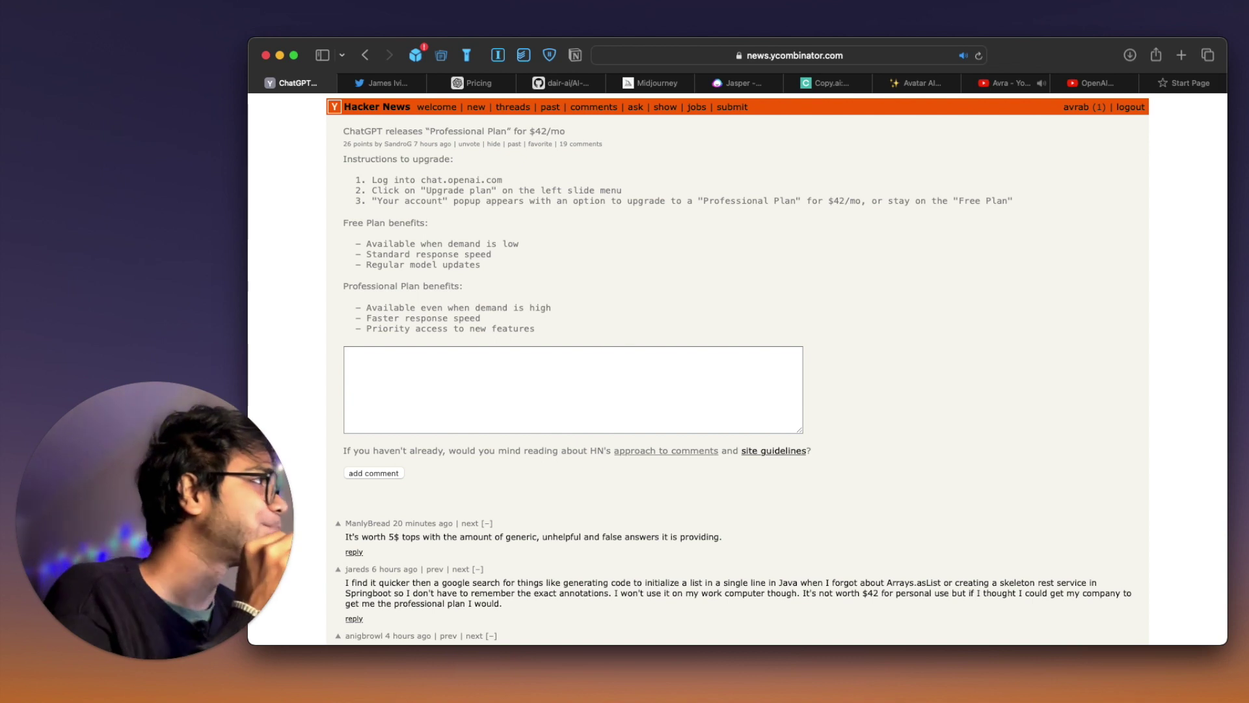
click(1023, 91)
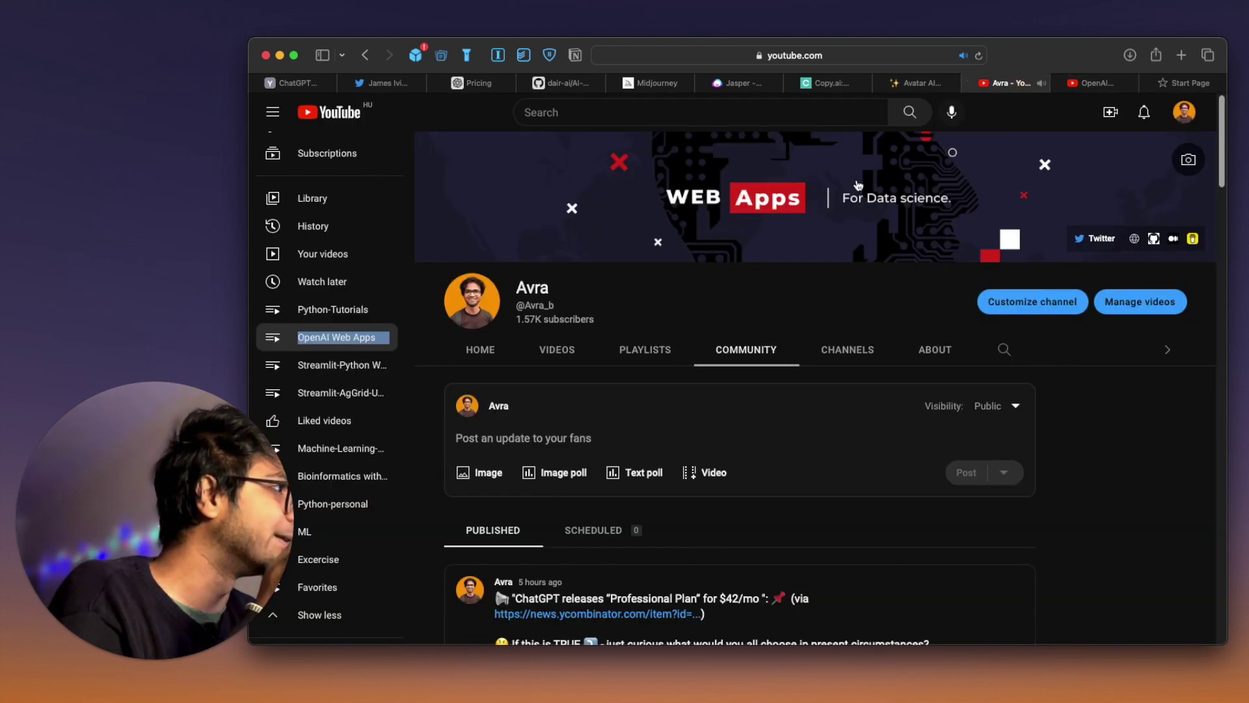
Scroll the Community page to the poll showing 25% paid versus 75% free.
scroll(870, 395, down, 5)
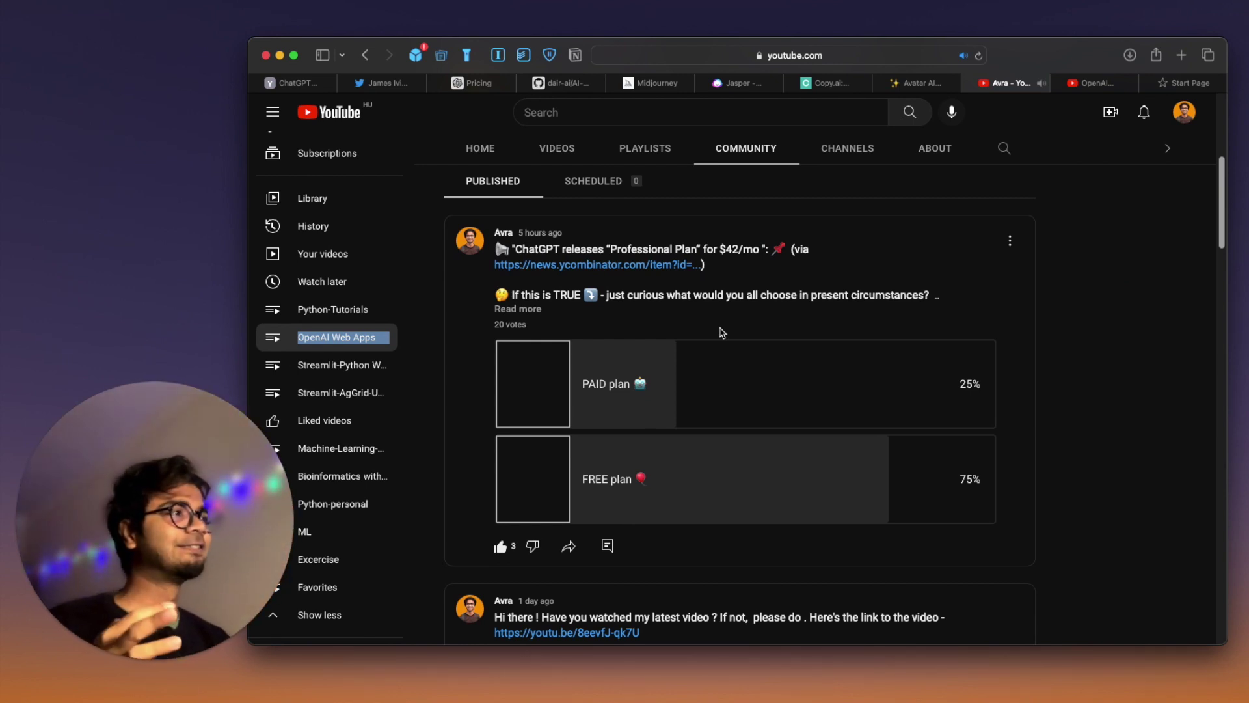
scroll(722, 332, up, 1)
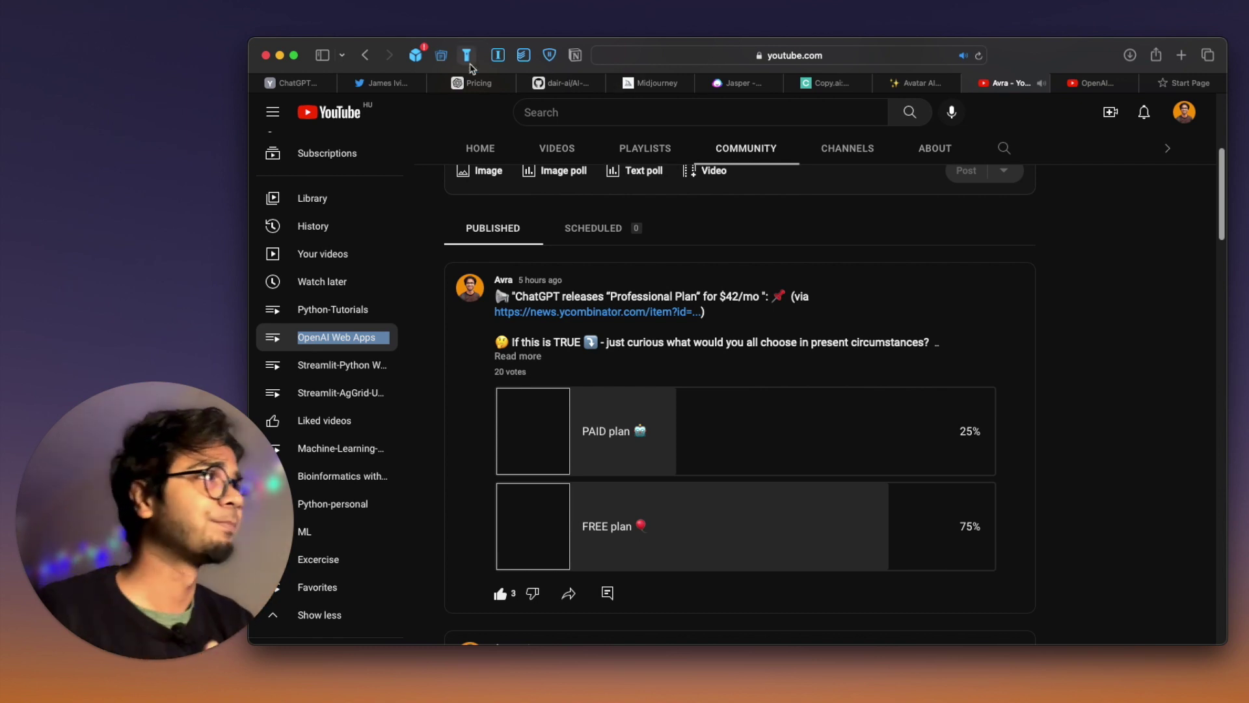
Show OpenAI's Pricing page with DALL·E image prices of $0.020, $0.018 and $0.016 per image.
click(472, 83)
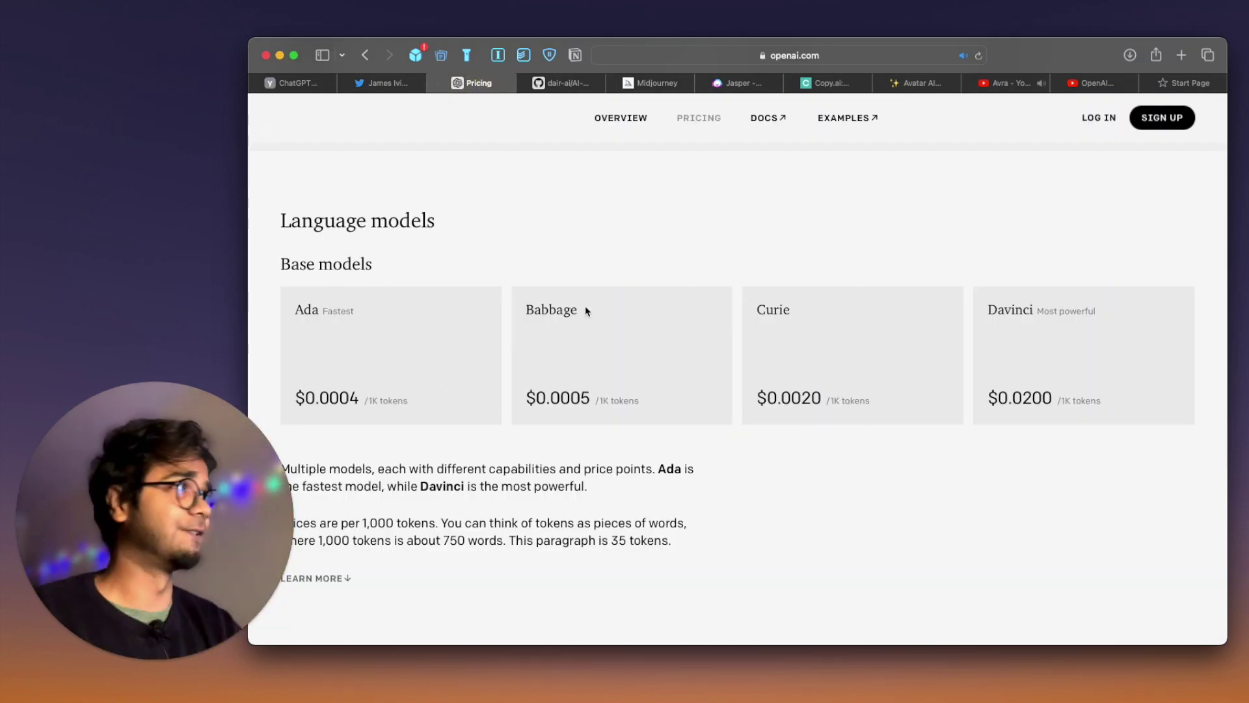
scroll(586, 311, up, 10)
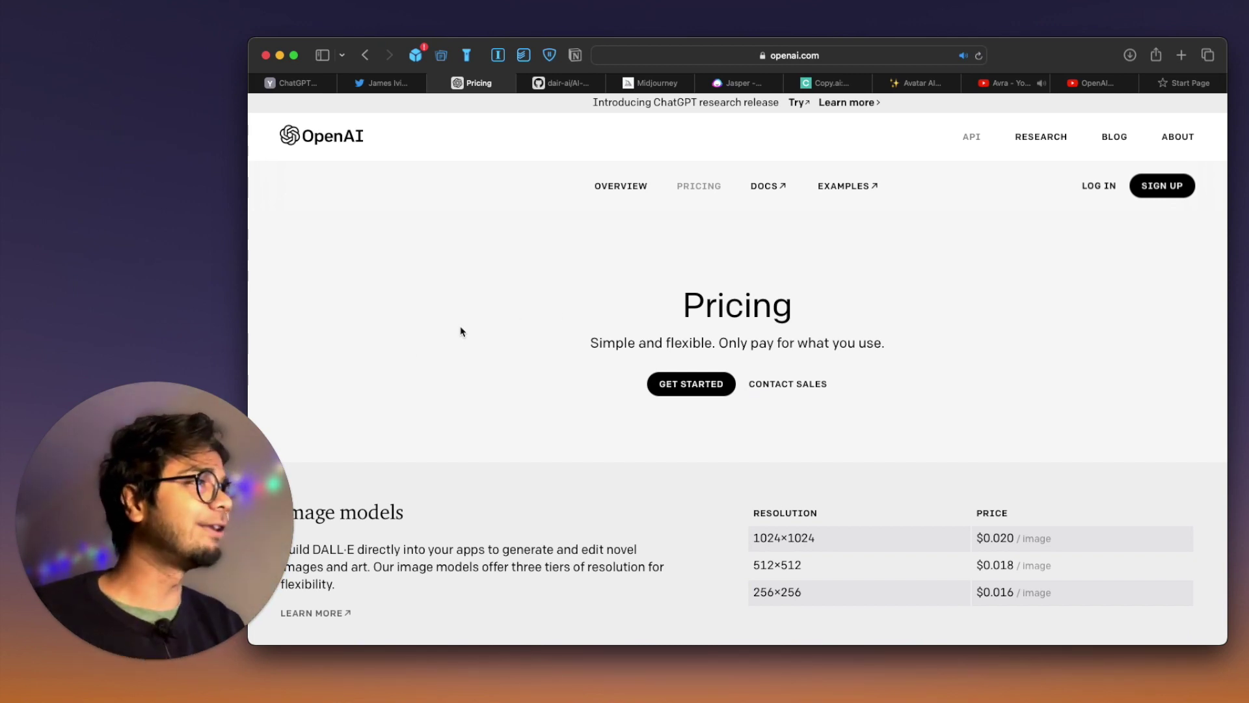
drag(167, 475, 168, 282)
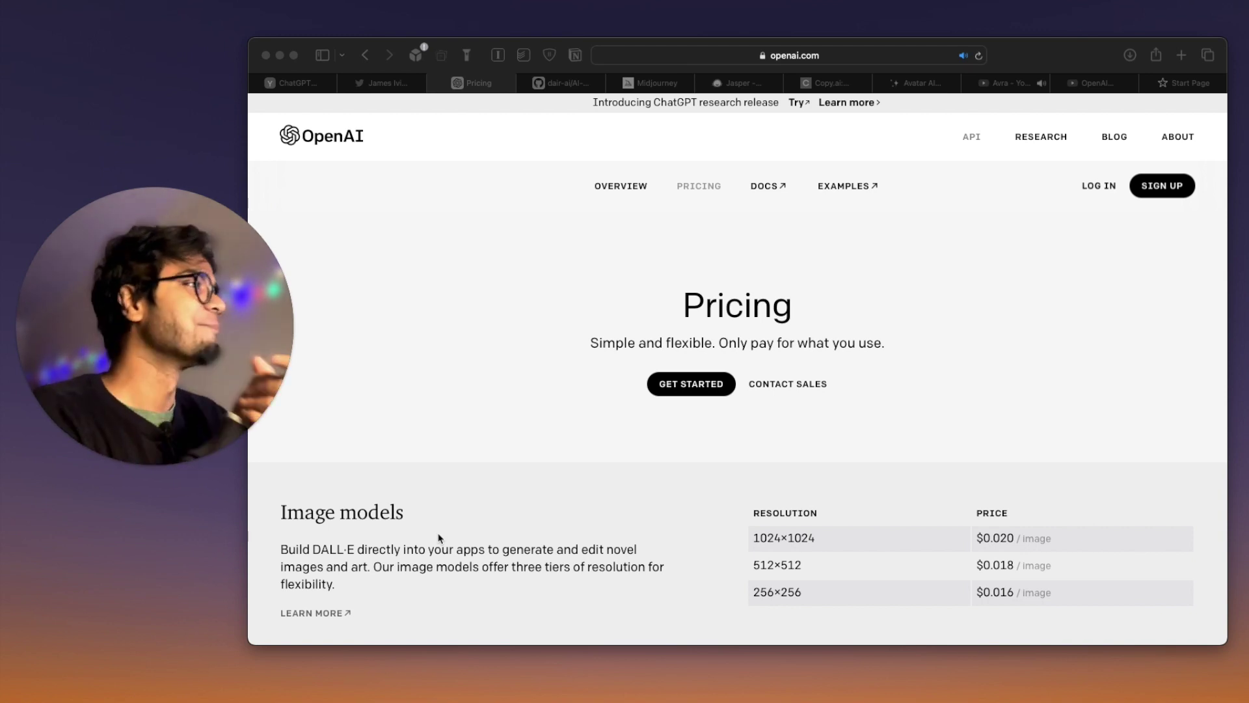
scroll(622, 410, down, 2)
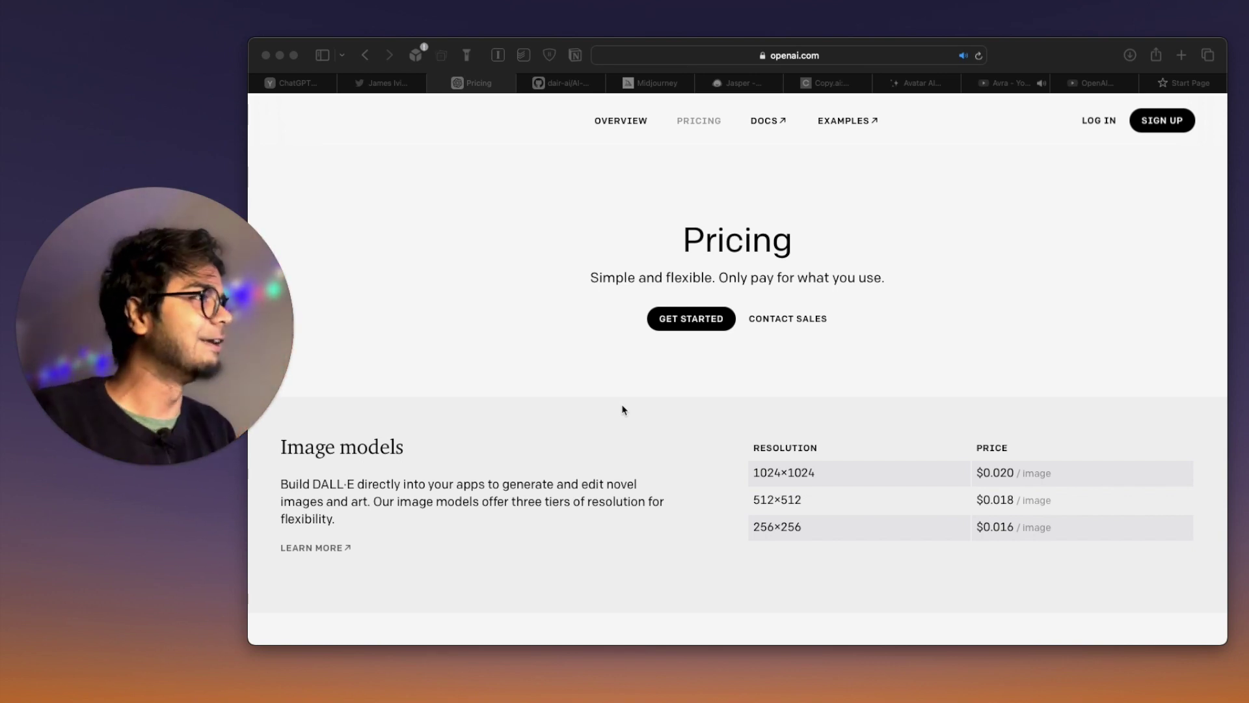
Scroll to the Ada, Babbage, Curie and Davinci per-1K-token prices, then show the OpenAI Web Apps playlist.
scroll(623, 410, down, 10)
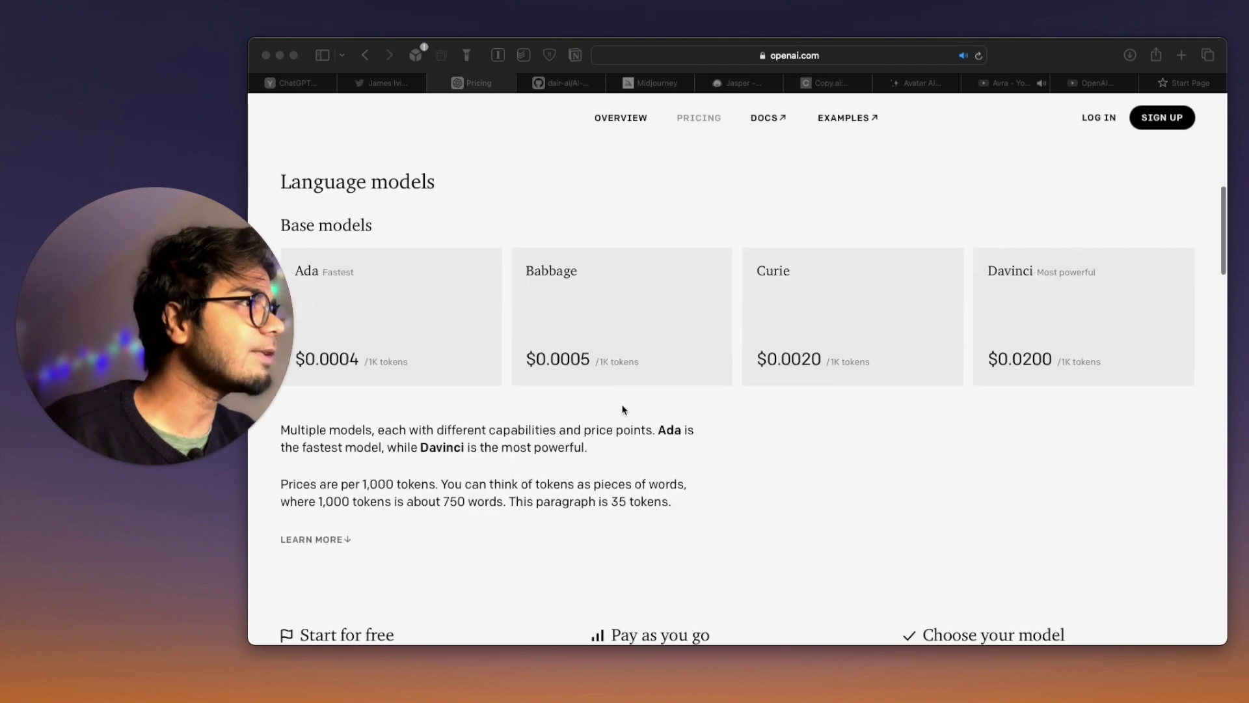
drag(199, 357, 202, 540)
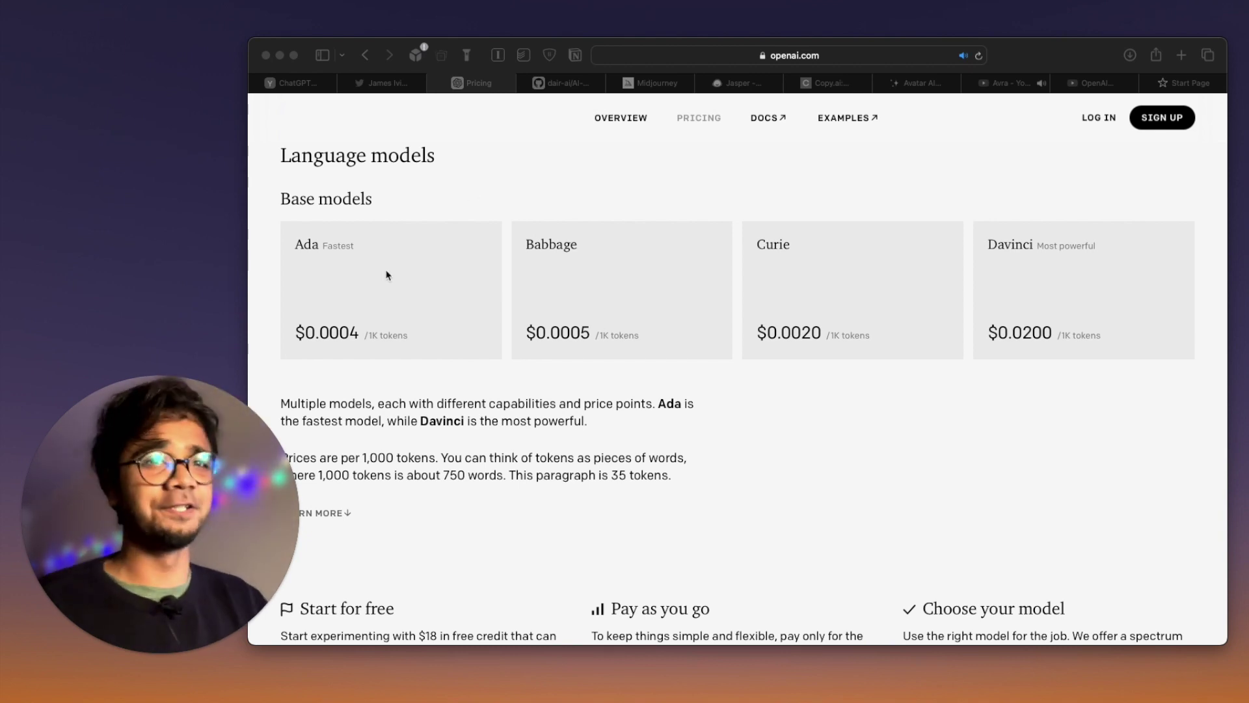
scroll(421, 457, down, 2)
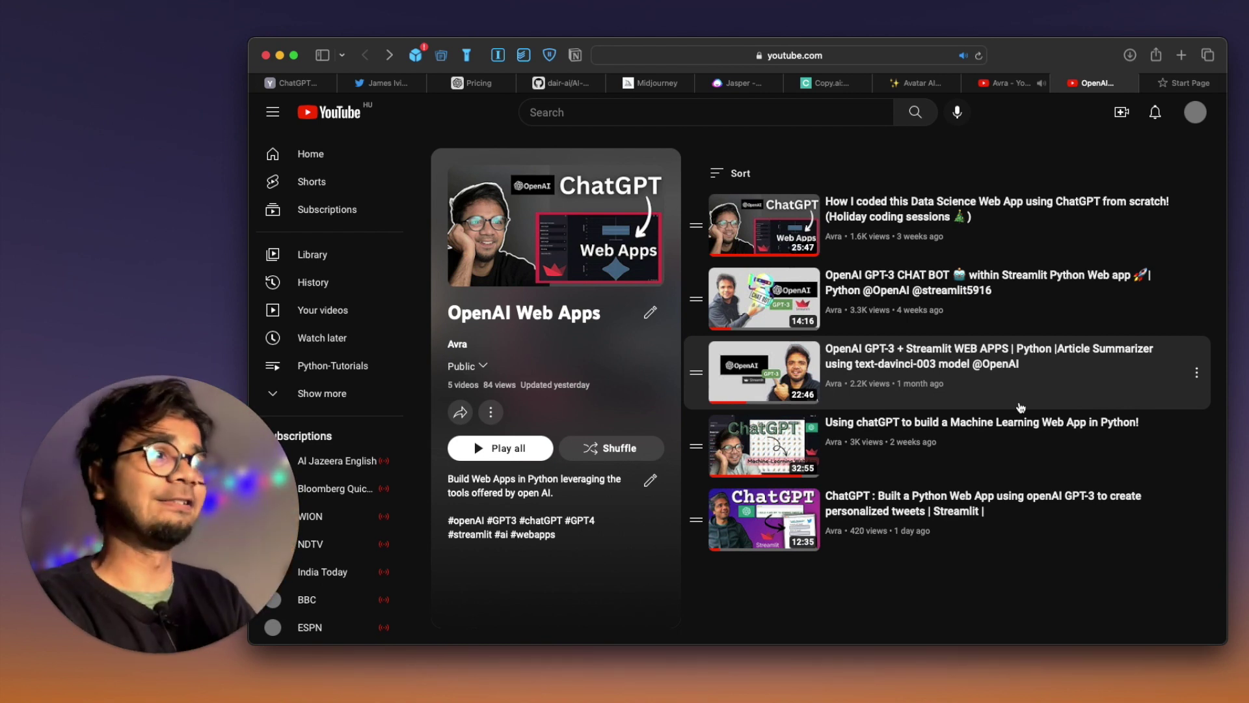
Return to the OpenAI Pricing page and scroll back down to the base language model prices.
click(303, 84)
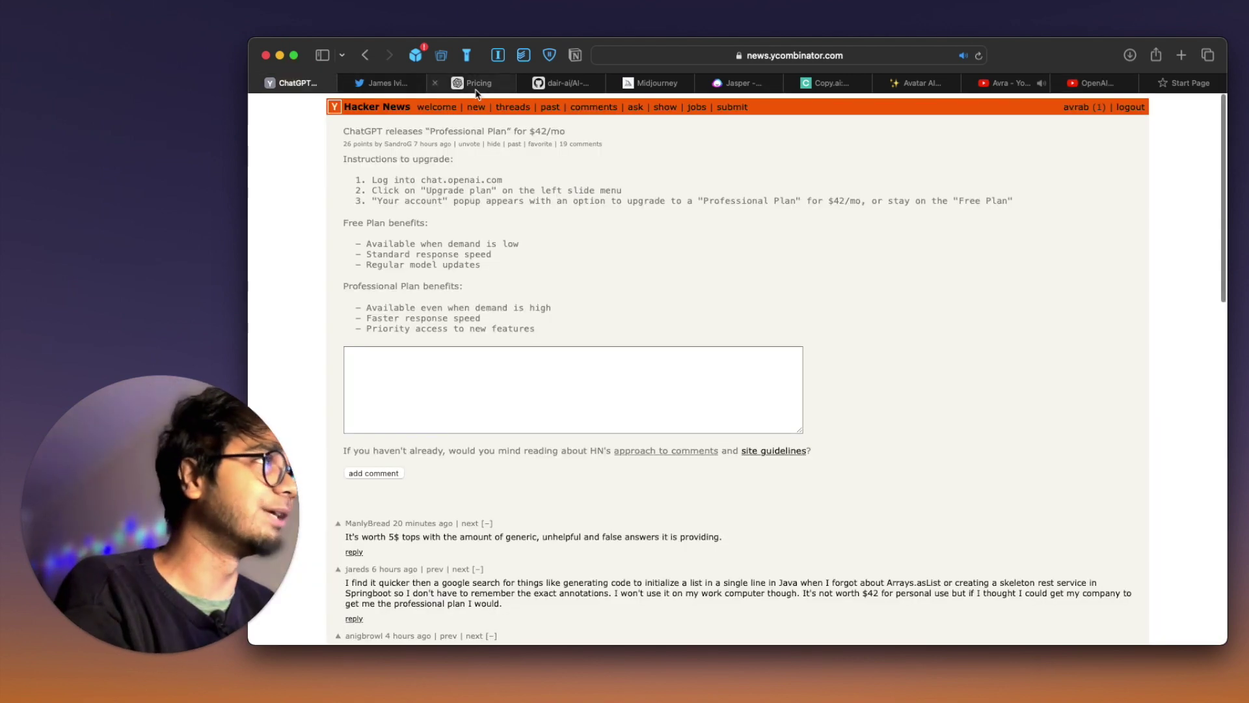
click(476, 85)
scroll(781, 234, up, 5)
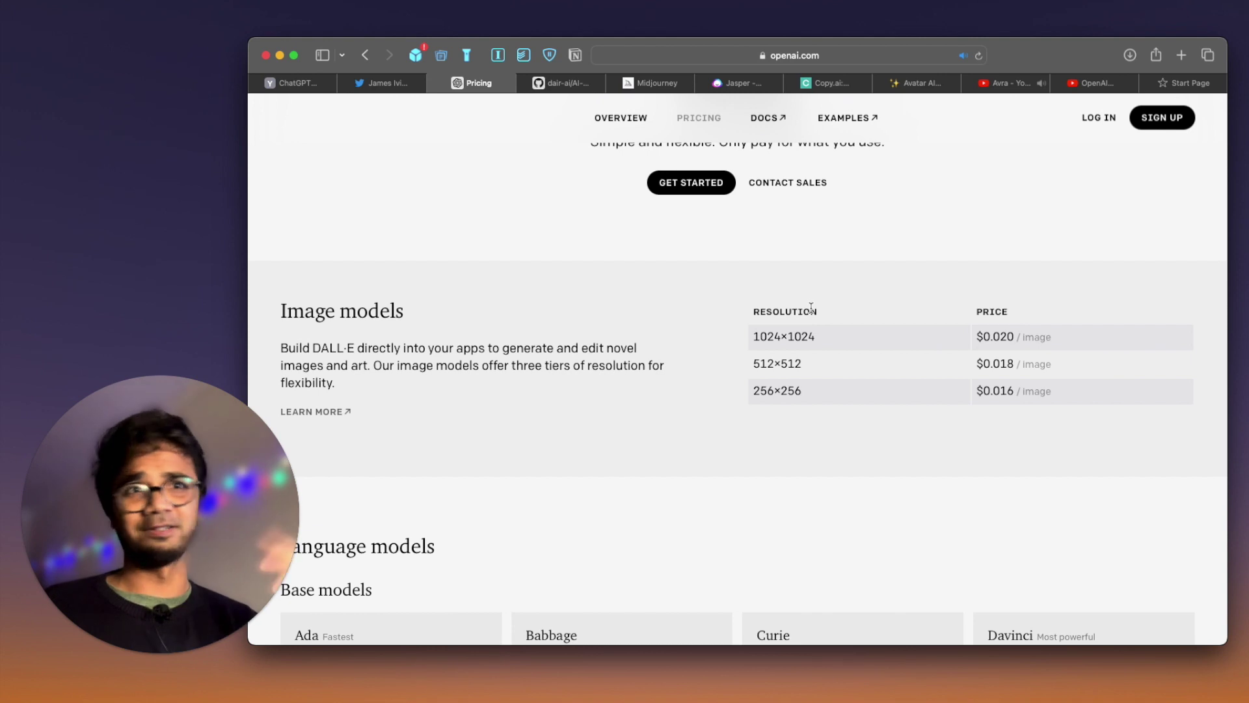
scroll(812, 307, up, 4)
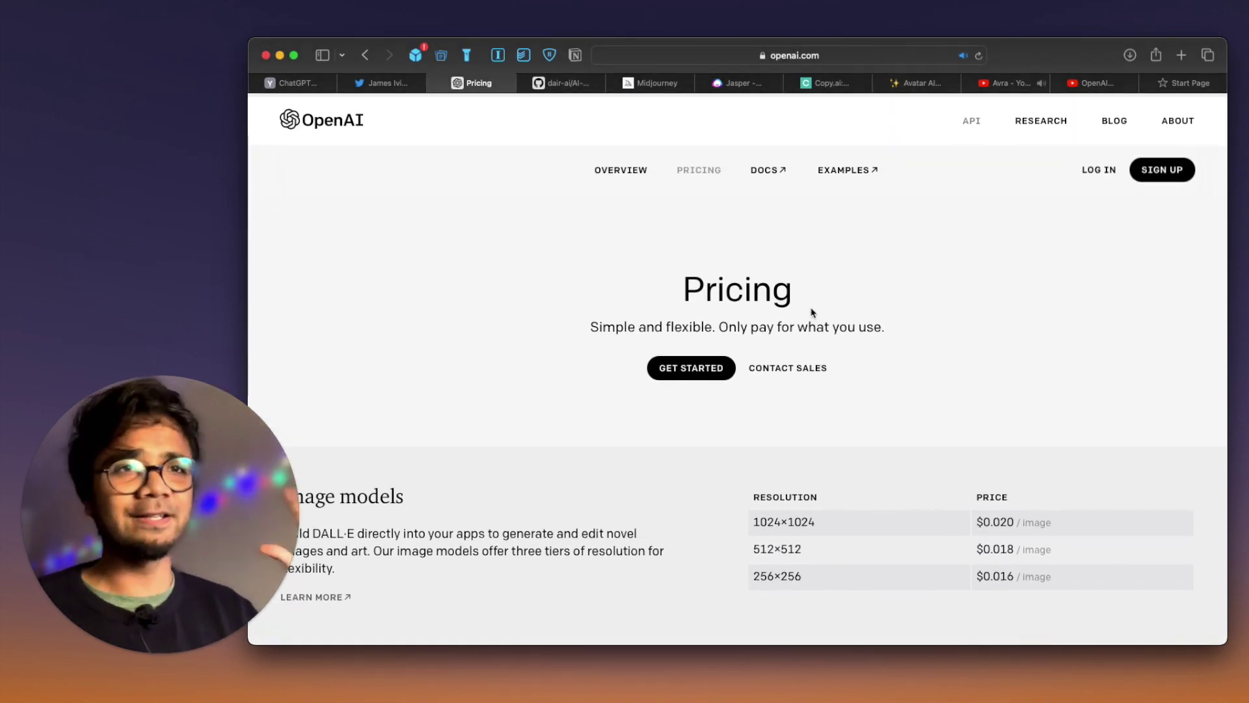
scroll(810, 312, down, 10)
scroll(797, 357, up, 3)
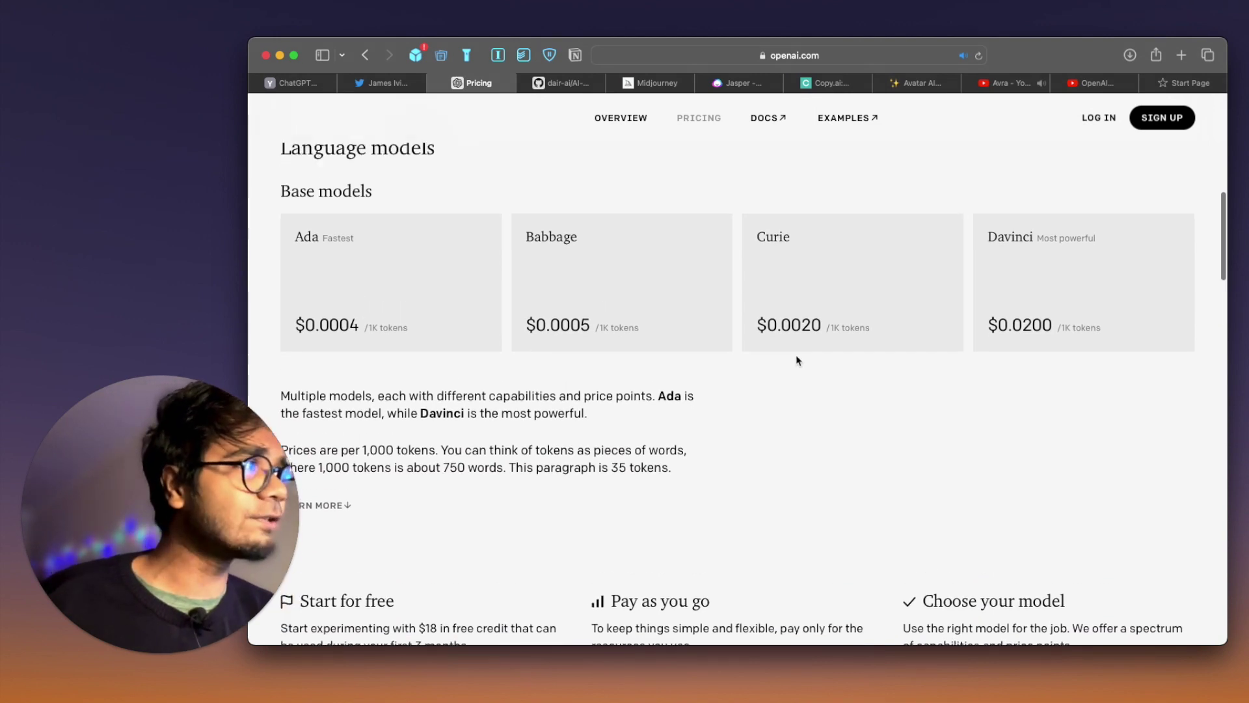
scroll(796, 359, up, 1)
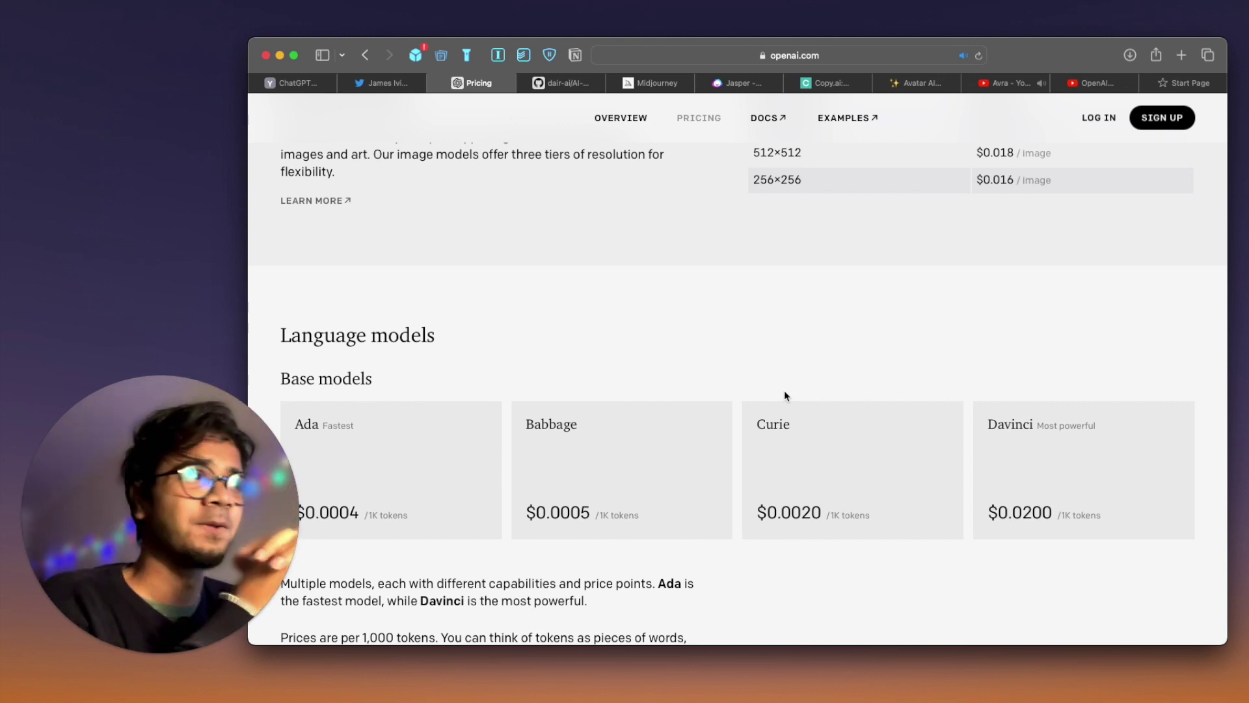
scroll(786, 395, down, 3)
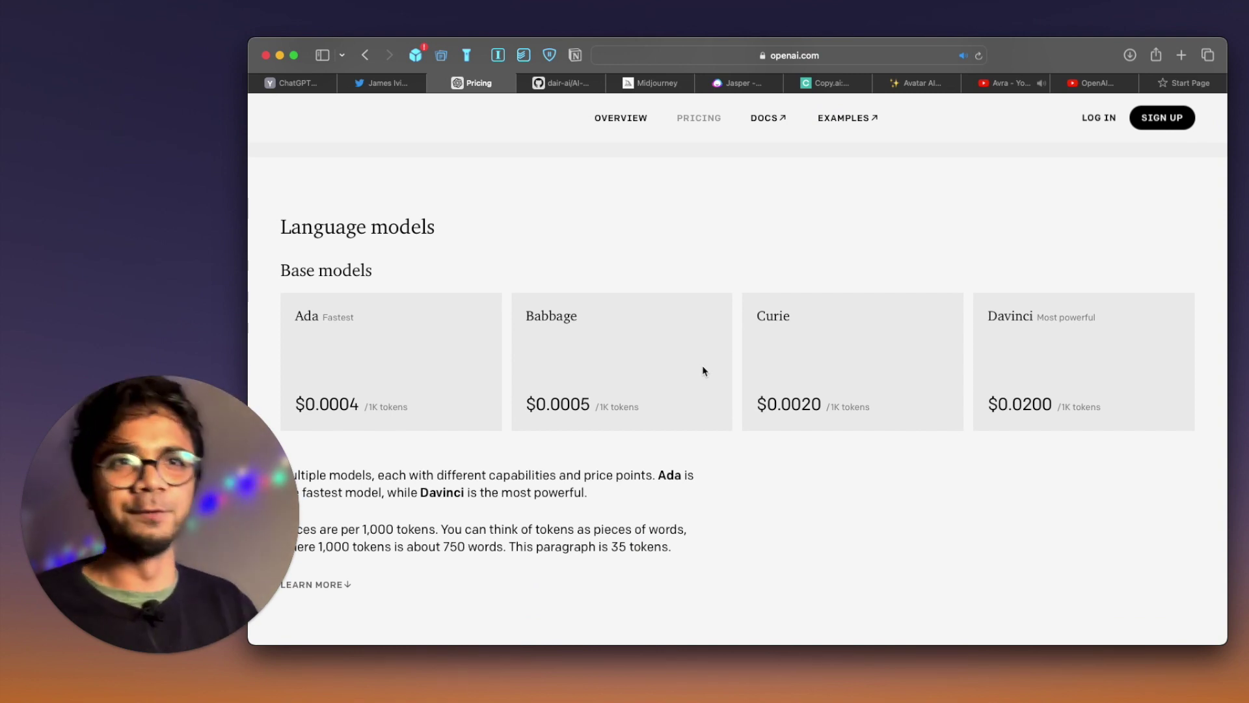
scroll(701, 370, down, 1)
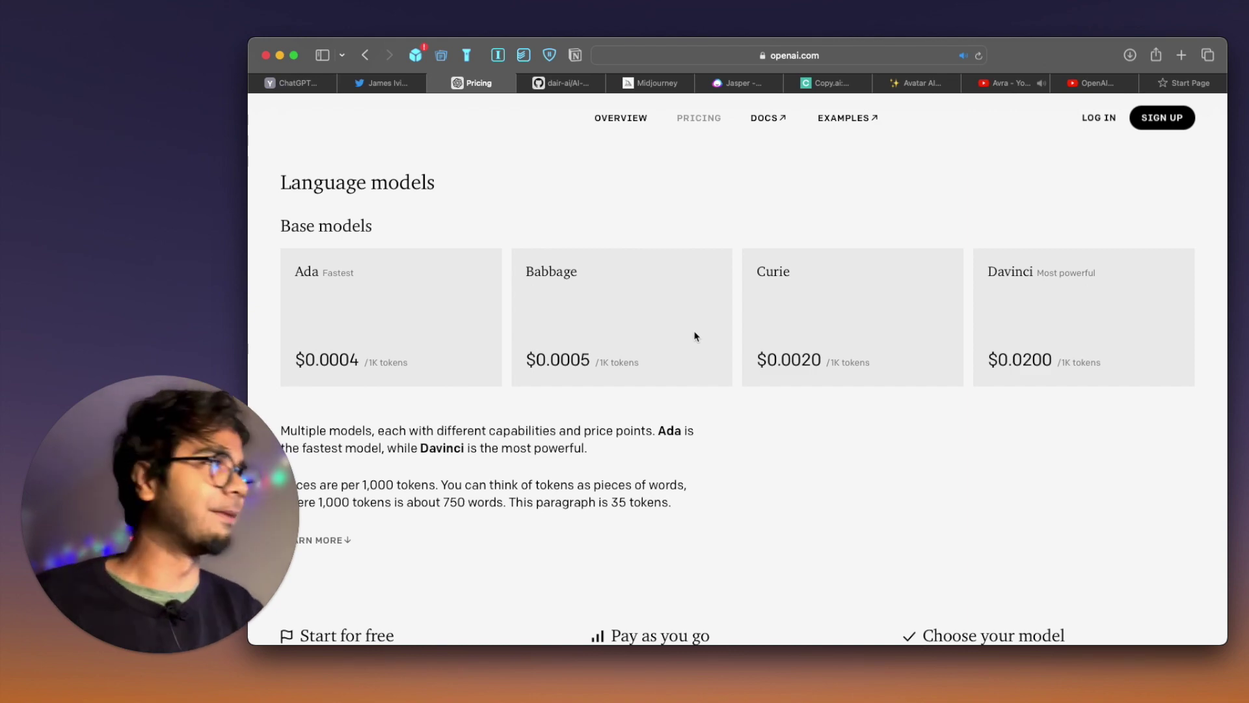
click(561, 83)
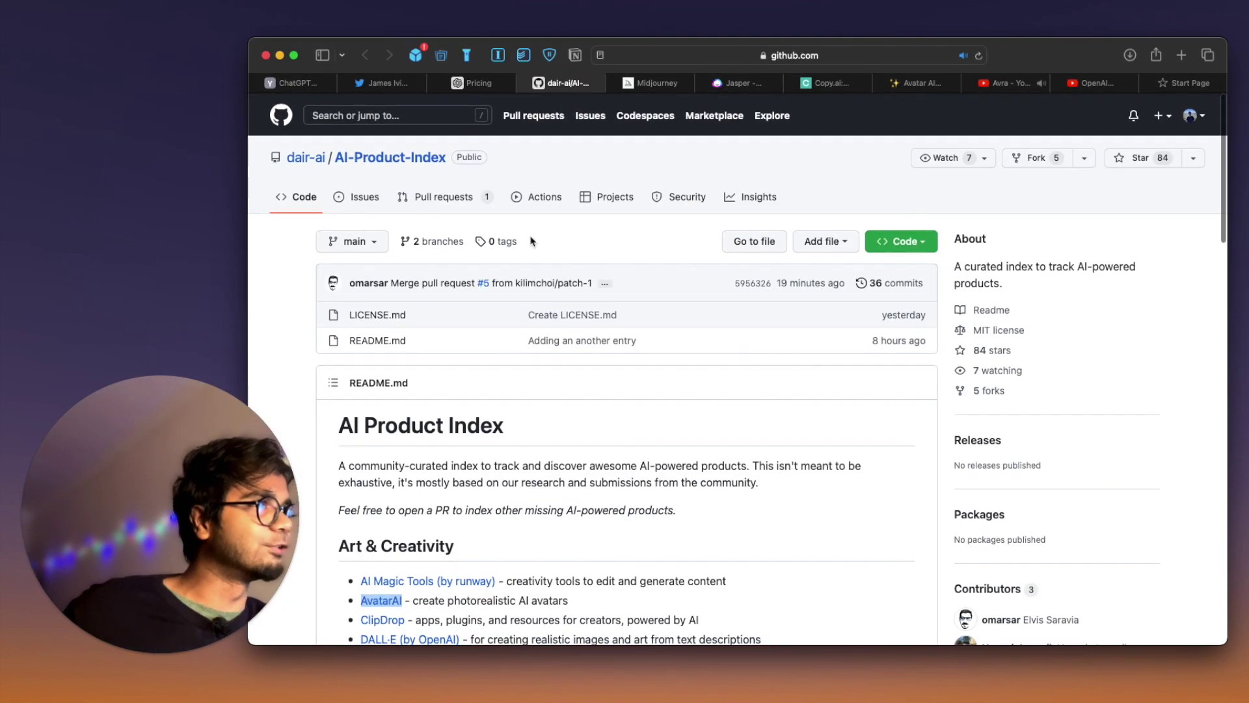
Scroll into the opening product categories of the AI-Product-Index README.
scroll(575, 332, down, 10)
scroll(574, 338, up, 8)
scroll(910, 423, down, 2)
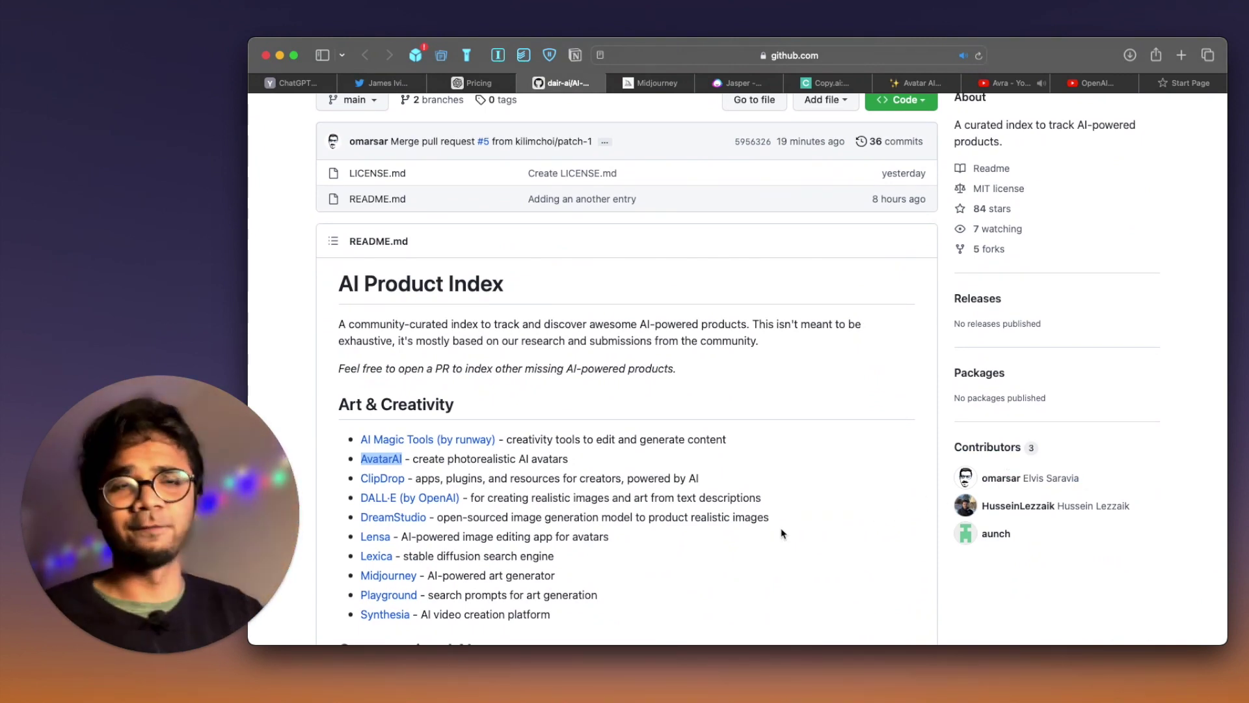
scroll(782, 533, down, 2)
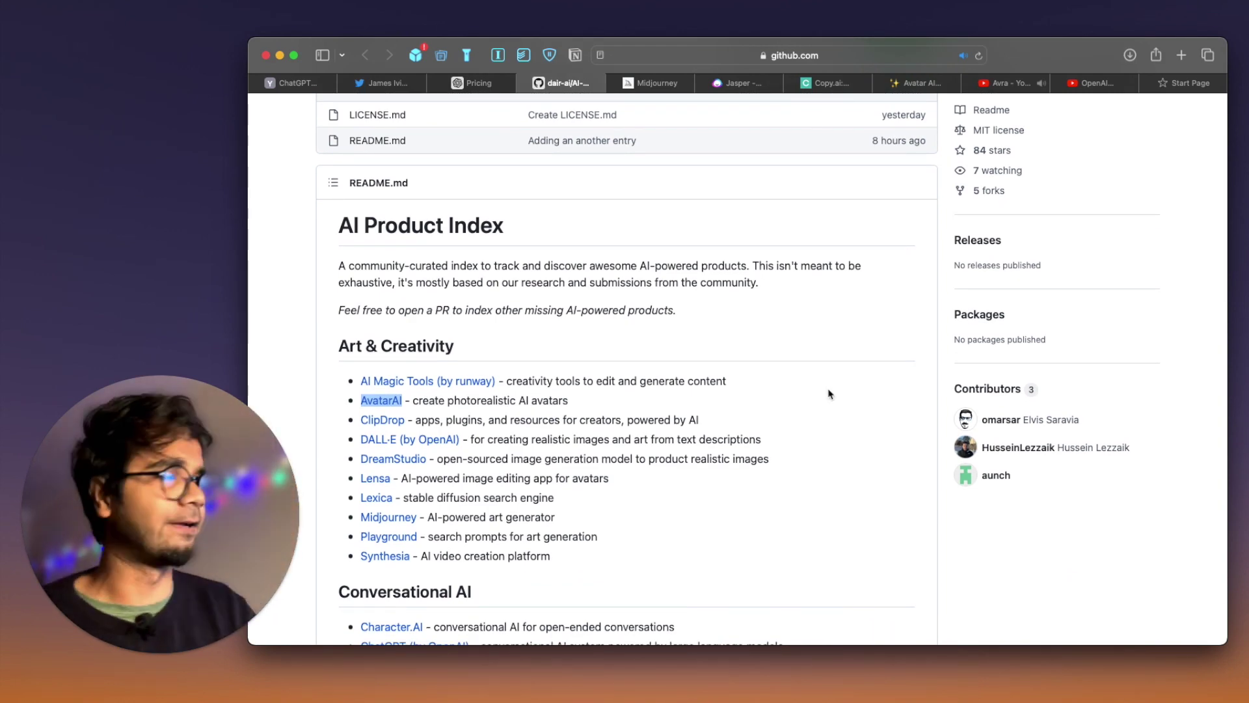
scroll(768, 439, down, 1)
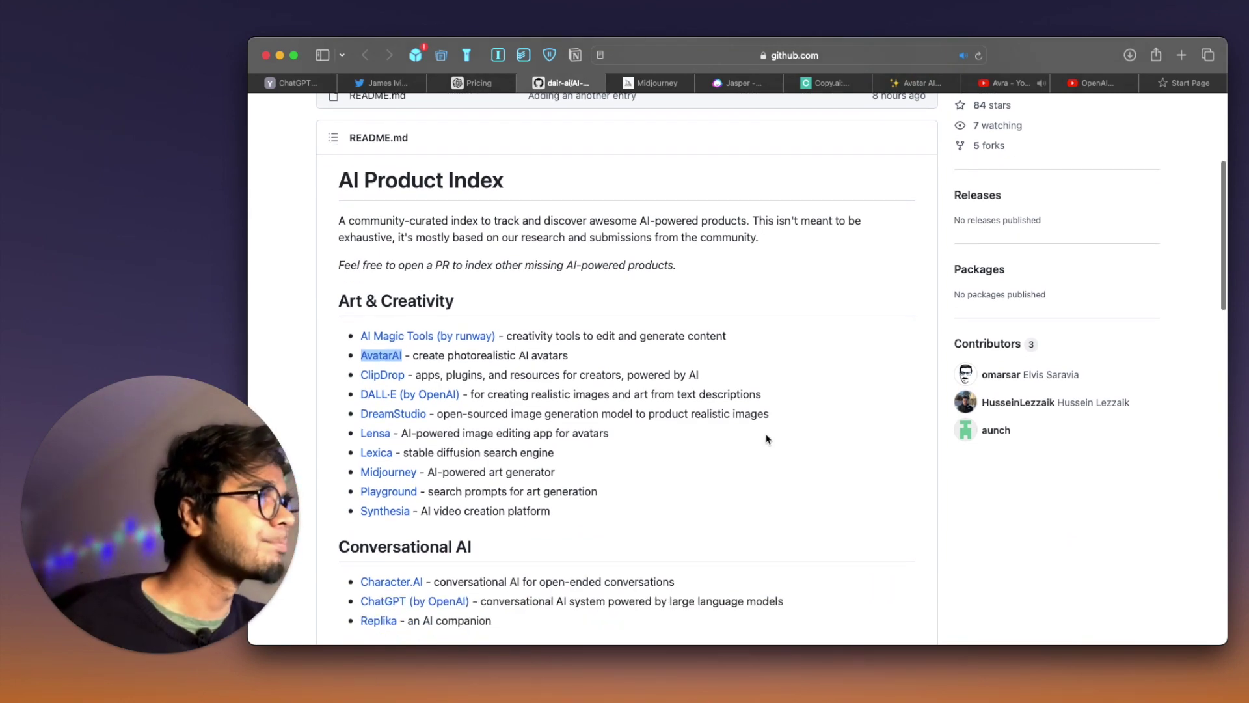
scroll(748, 443, up, 5)
scroll(740, 443, down, 1)
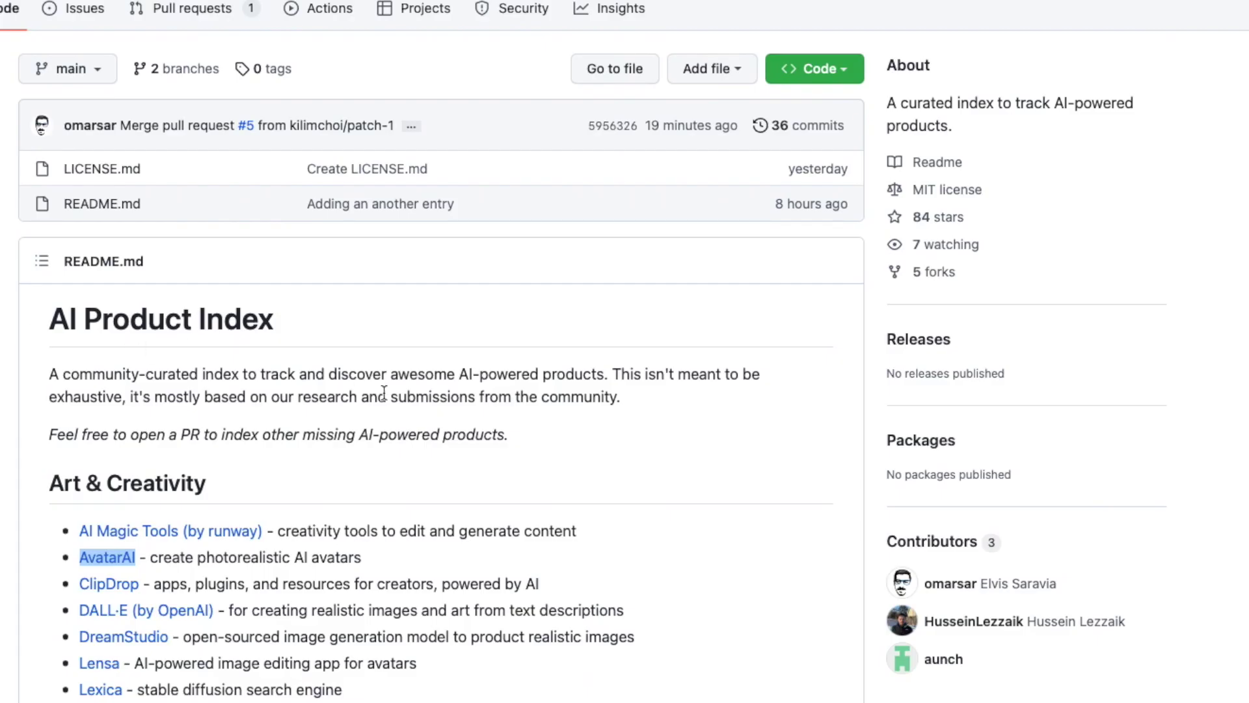
Read on through the Art & Creativity, Conversational AI, Design and Education product lists.
scroll(742, 447, down, 1)
scroll(810, 407, down, 1)
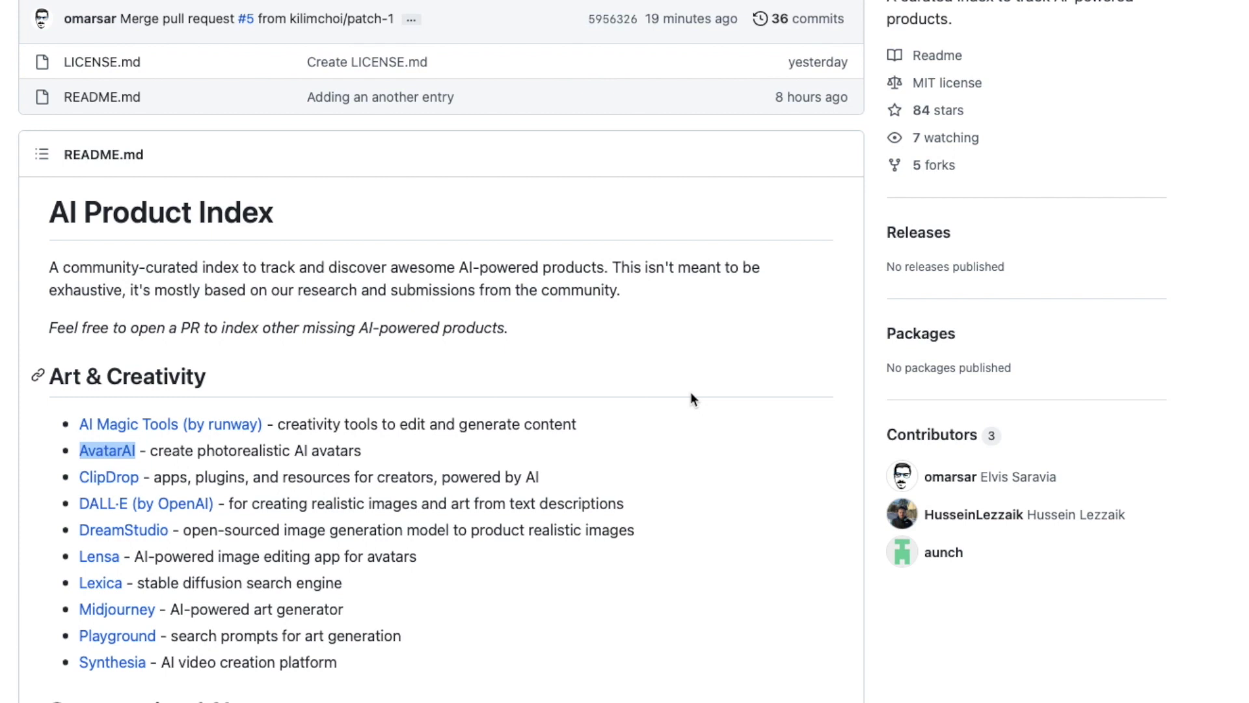
scroll(691, 397, down, 1)
scroll(694, 347, down, 3)
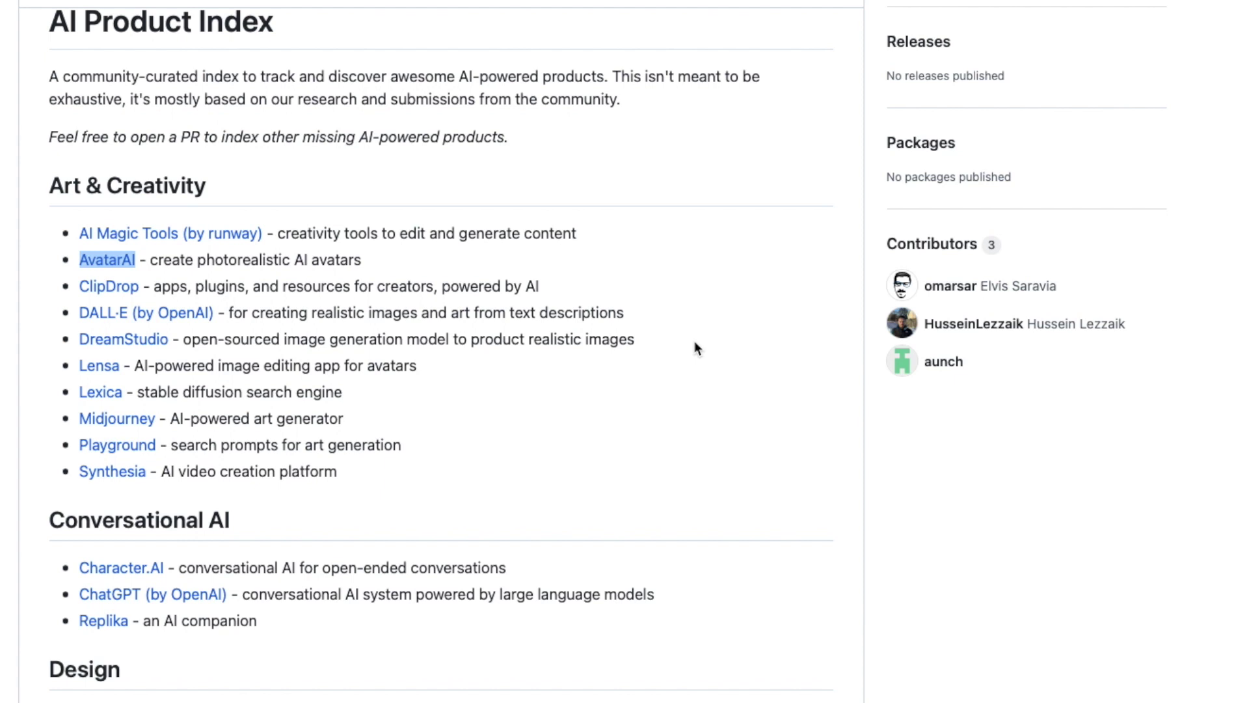
click(667, 306)
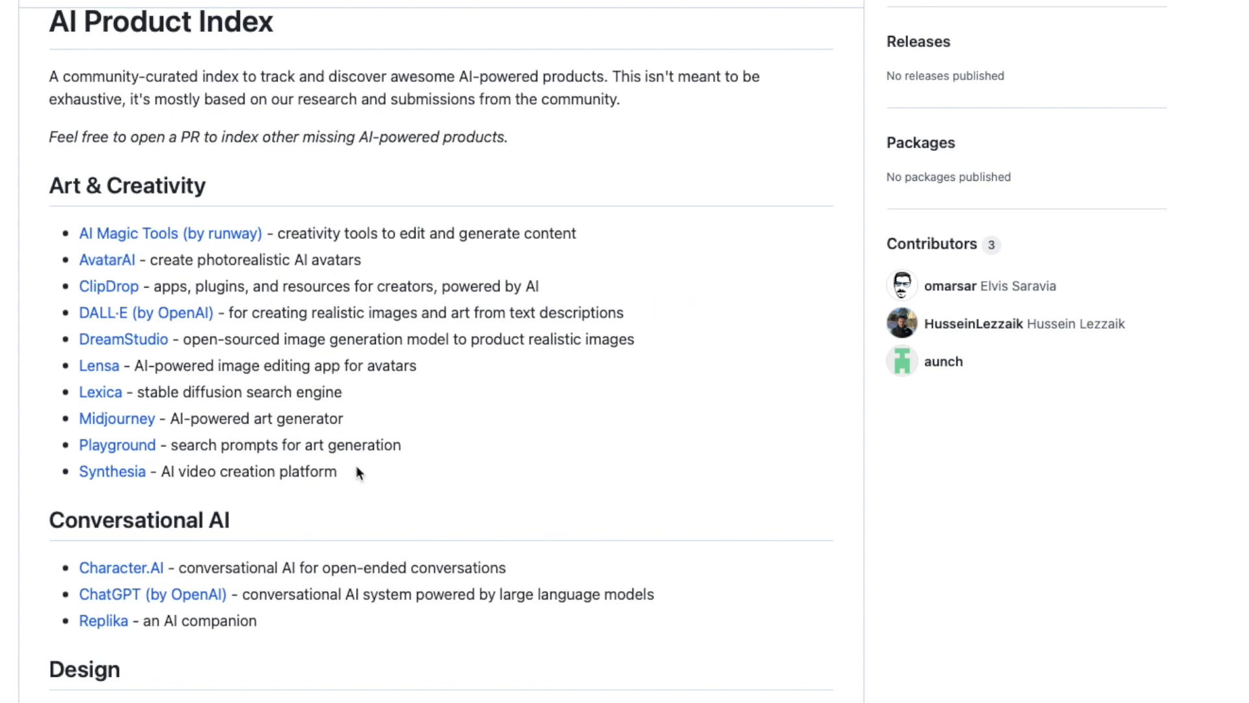
scroll(552, 166, down, 2)
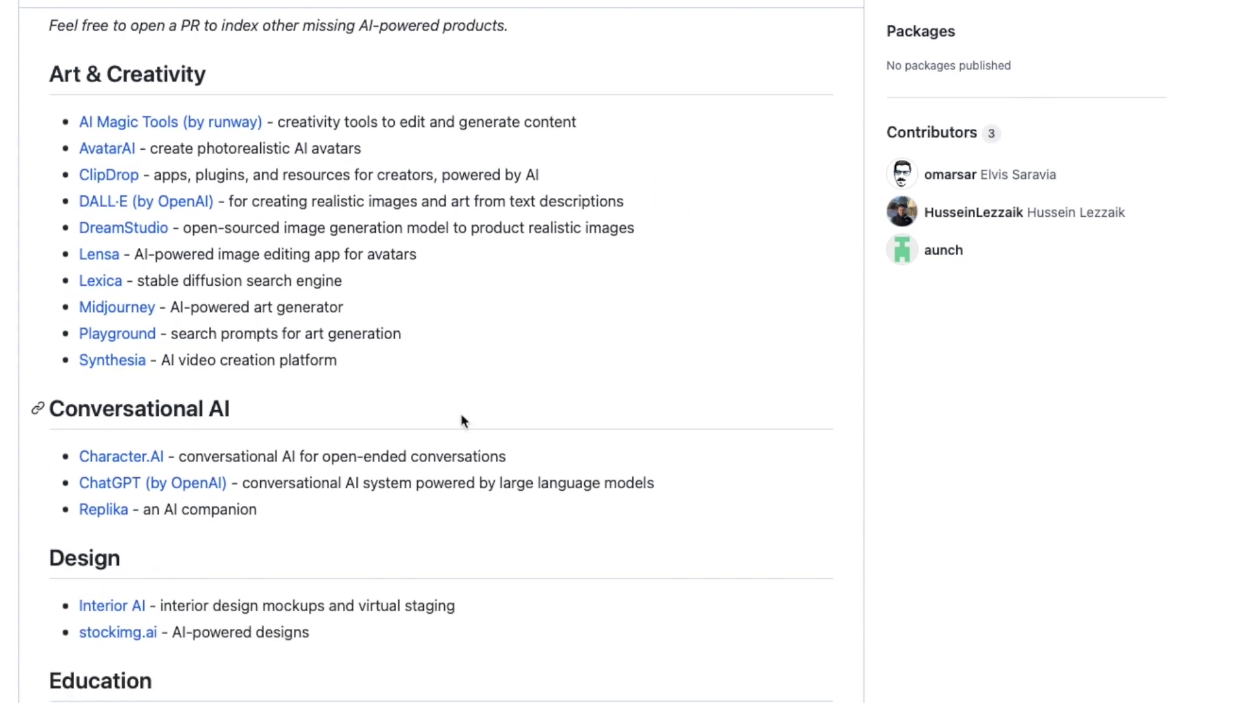
scroll(399, 455, down, 1)
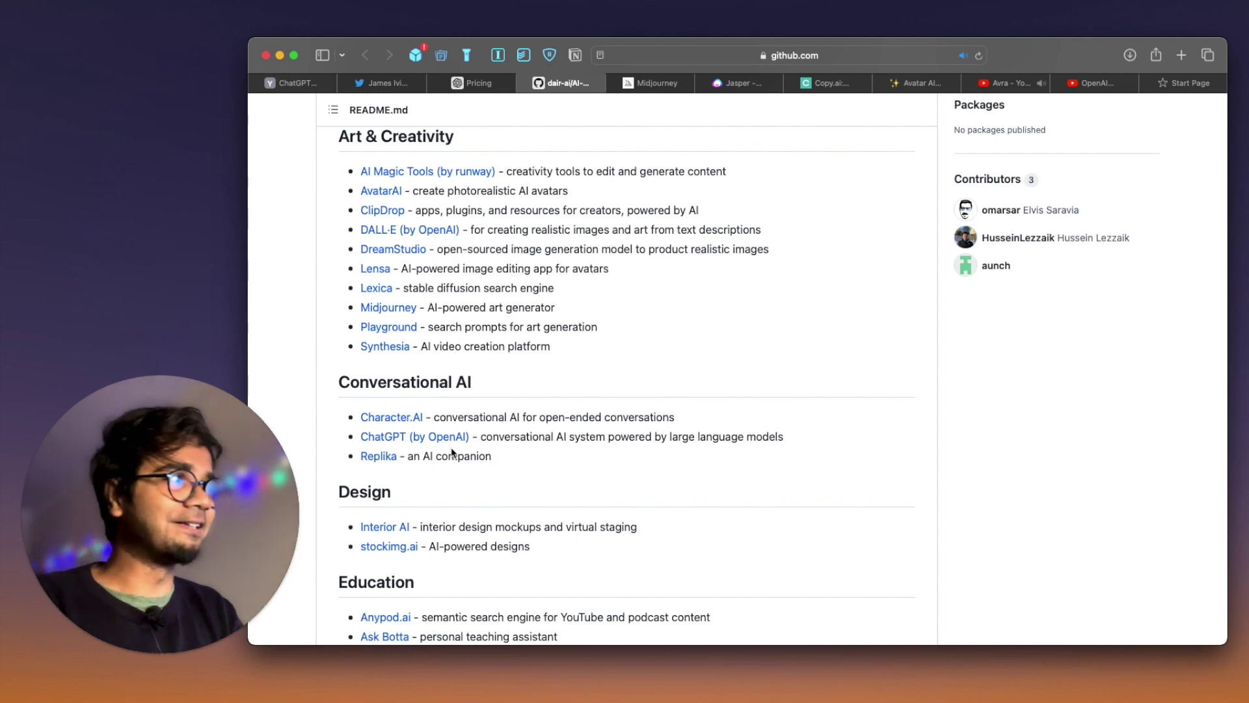
Read down the AI-Product-Index README to its Assistants section.
scroll(453, 487, down, 5)
scroll(618, 270, down, 5)
scroll(619, 270, down, 1)
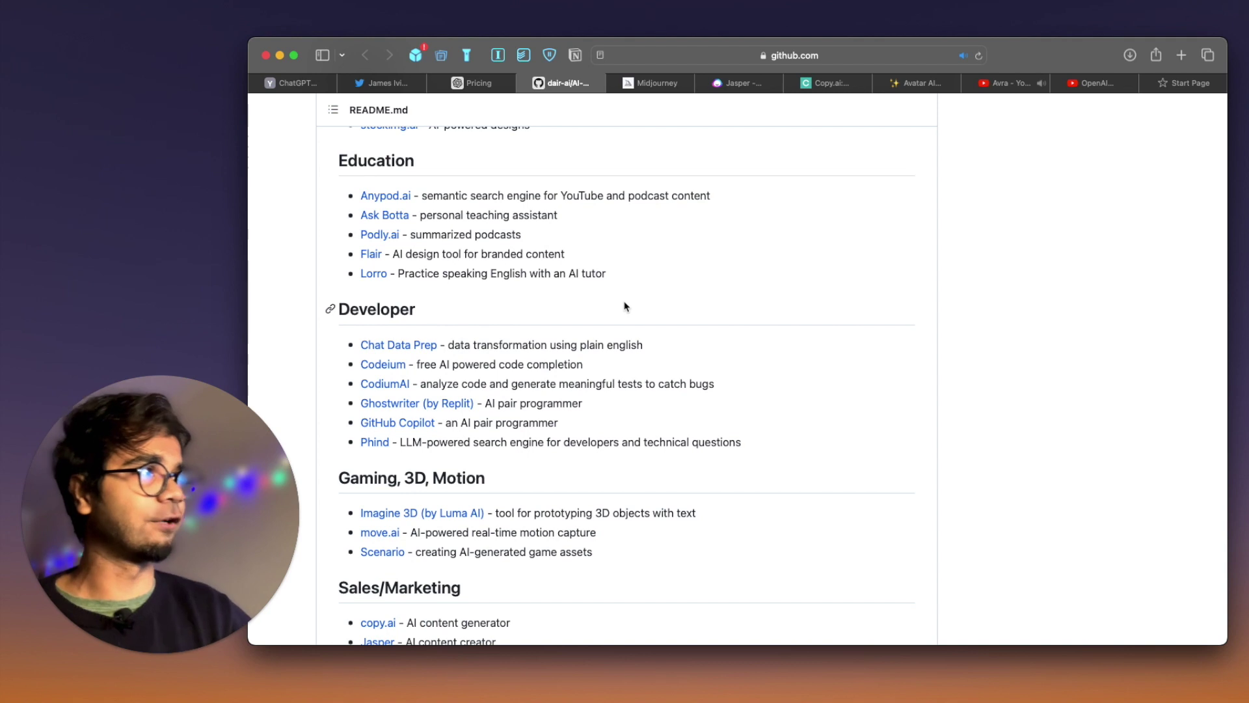
scroll(352, 399, down, 1)
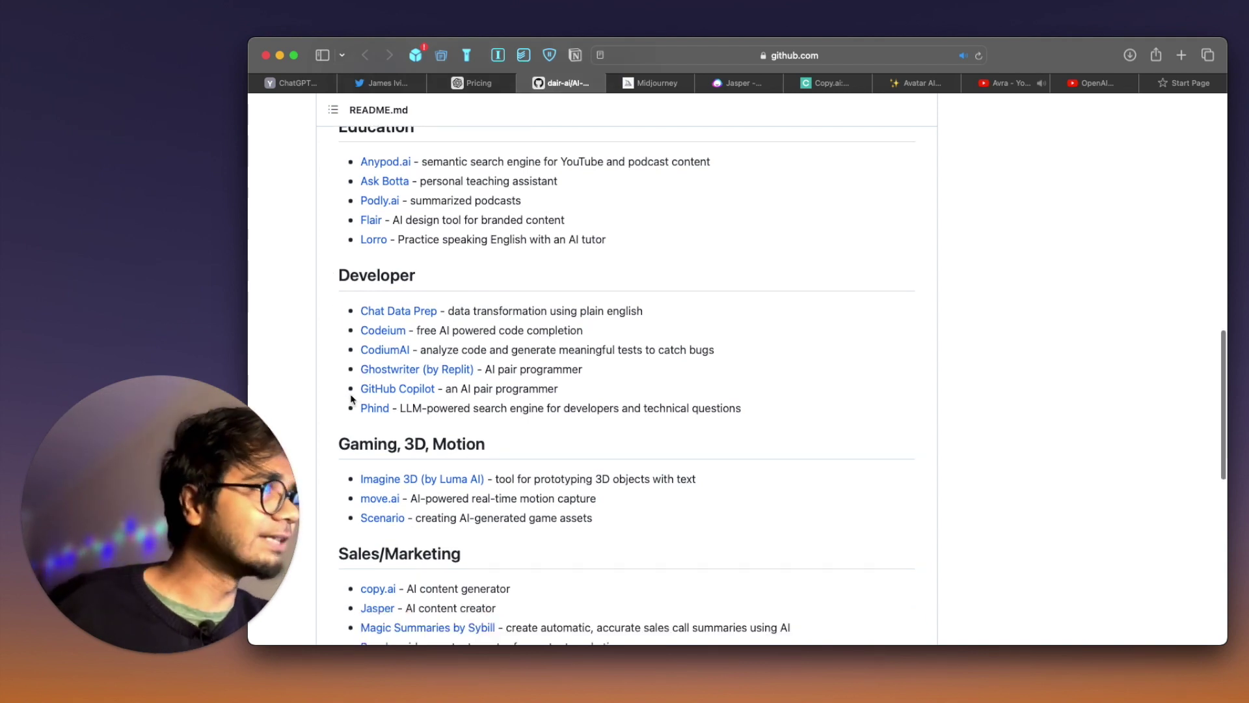
scroll(468, 410, down, 1)
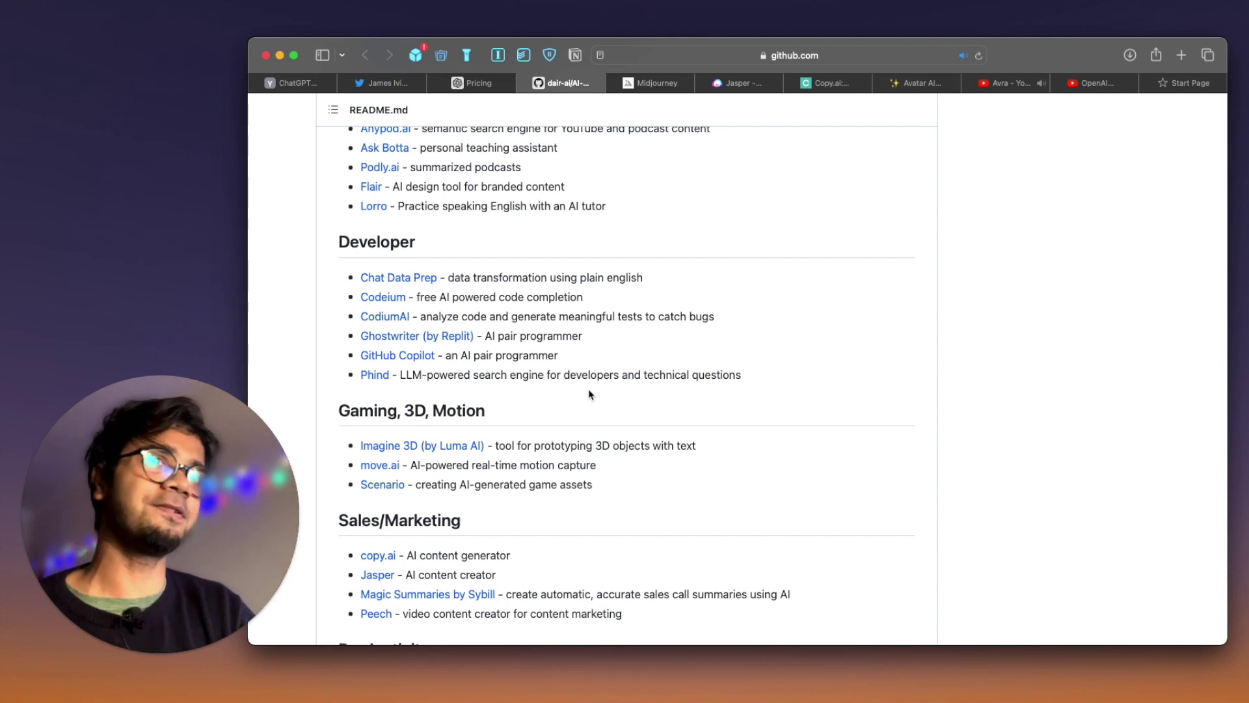
scroll(591, 394, down, 8)
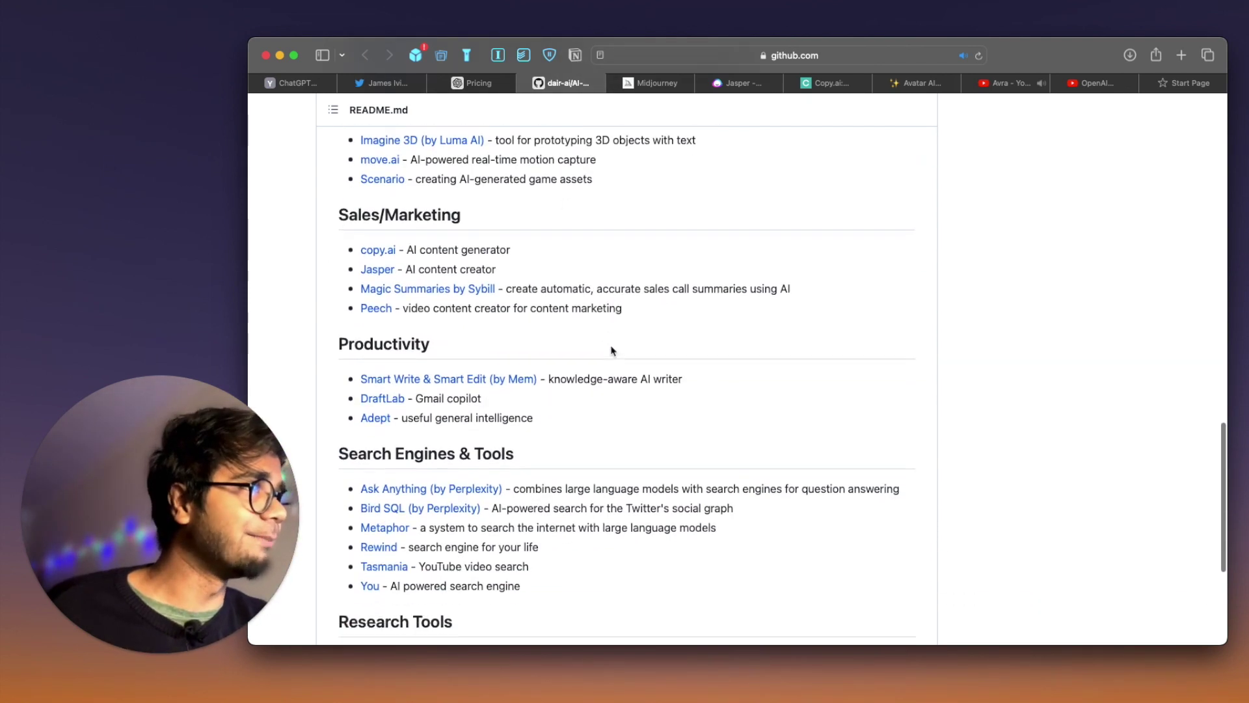
scroll(611, 348, down, 3)
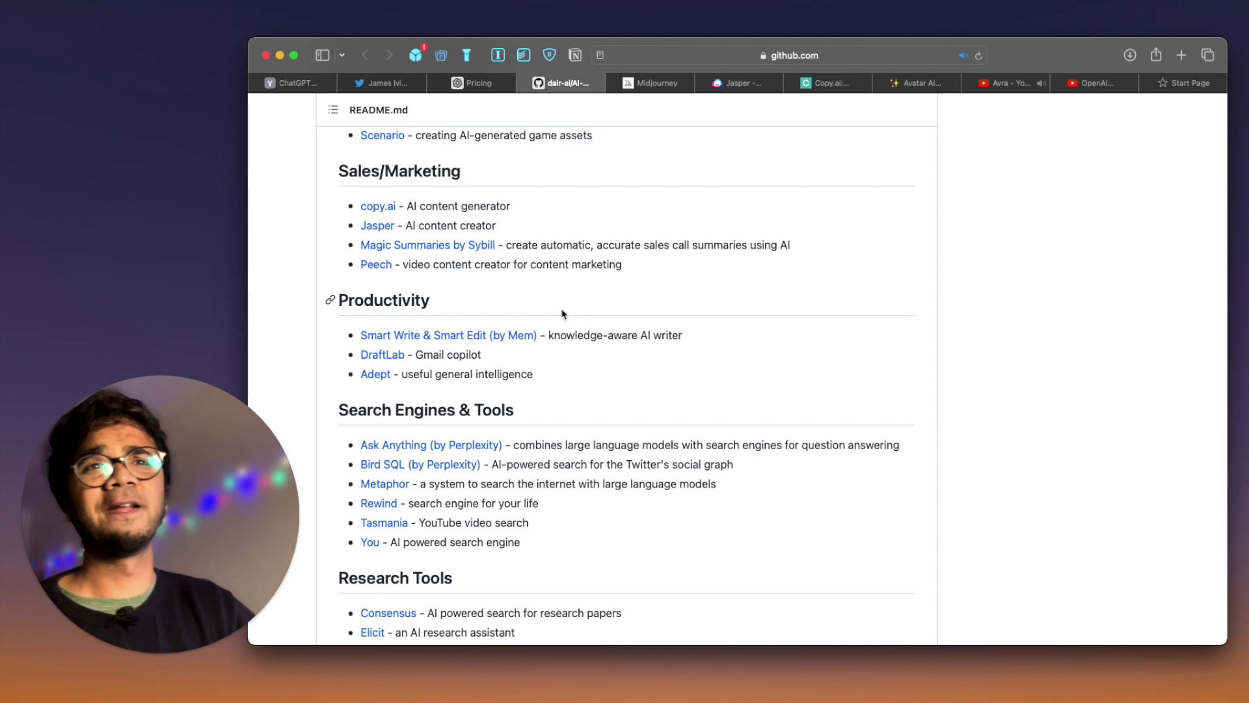
scroll(563, 314, down, 1)
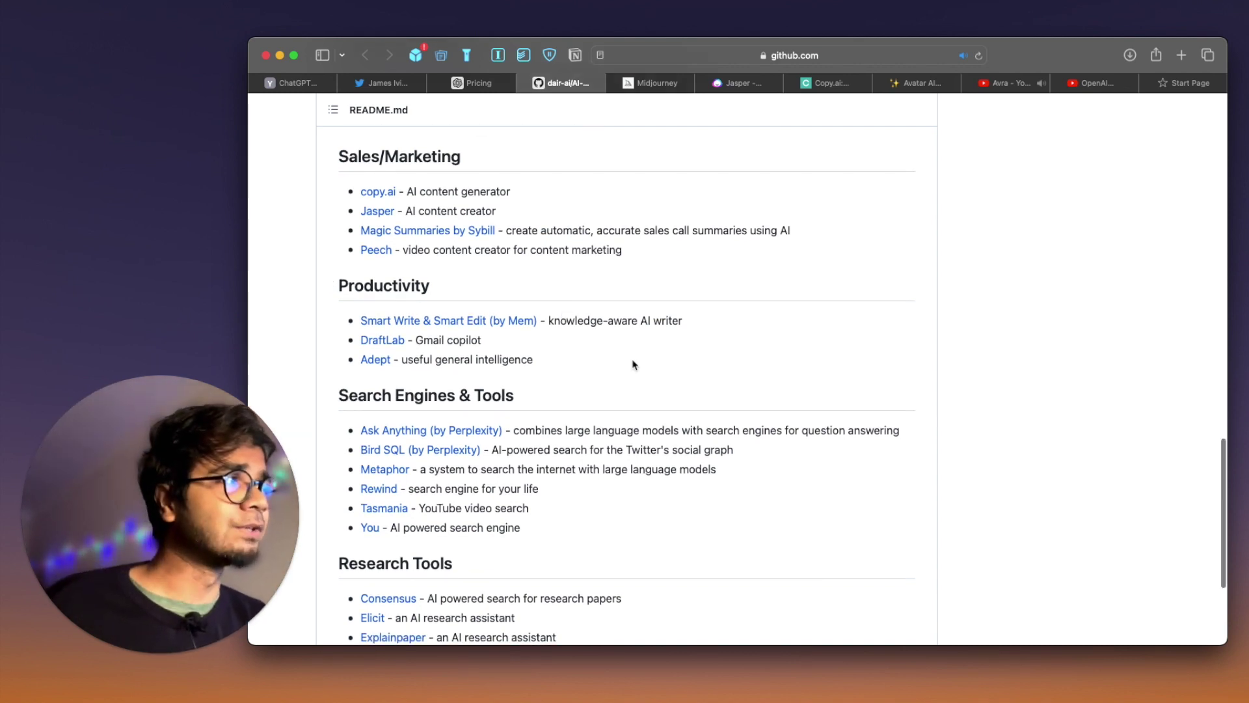
scroll(641, 362, down, 2)
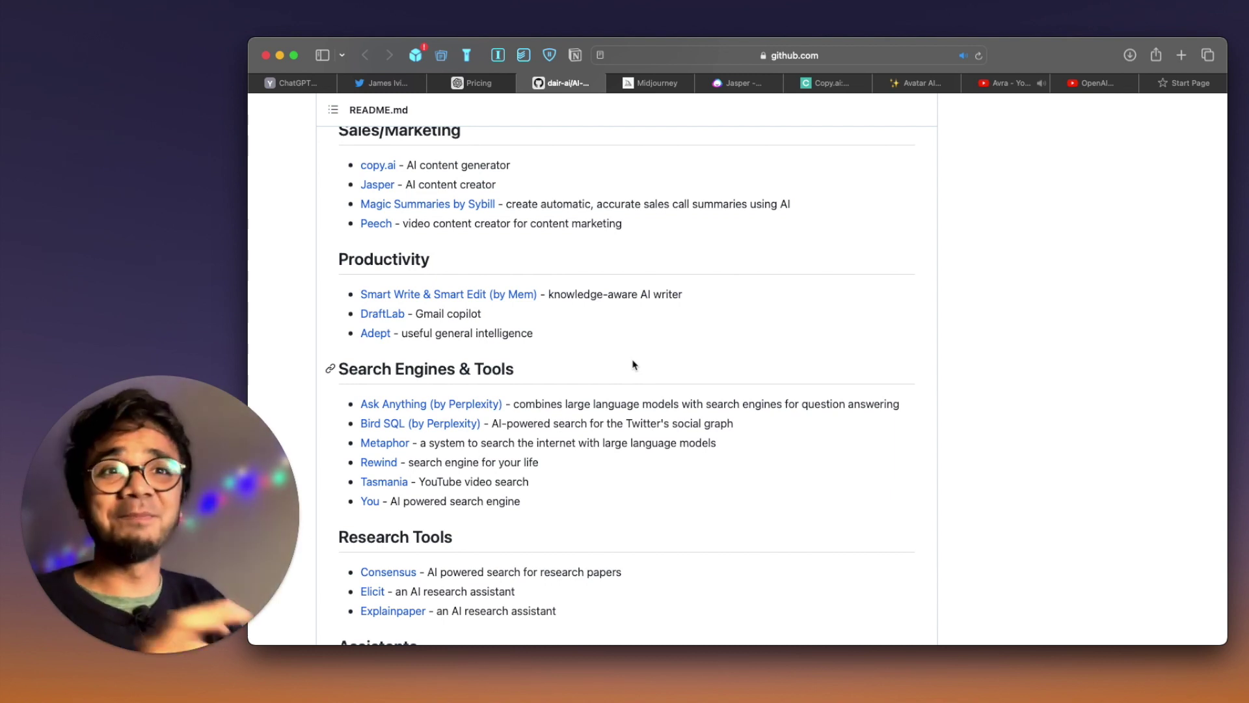
Scroll back up and return to the OpenAI Pricing page, heading for the API page.
scroll(634, 365, down, 3)
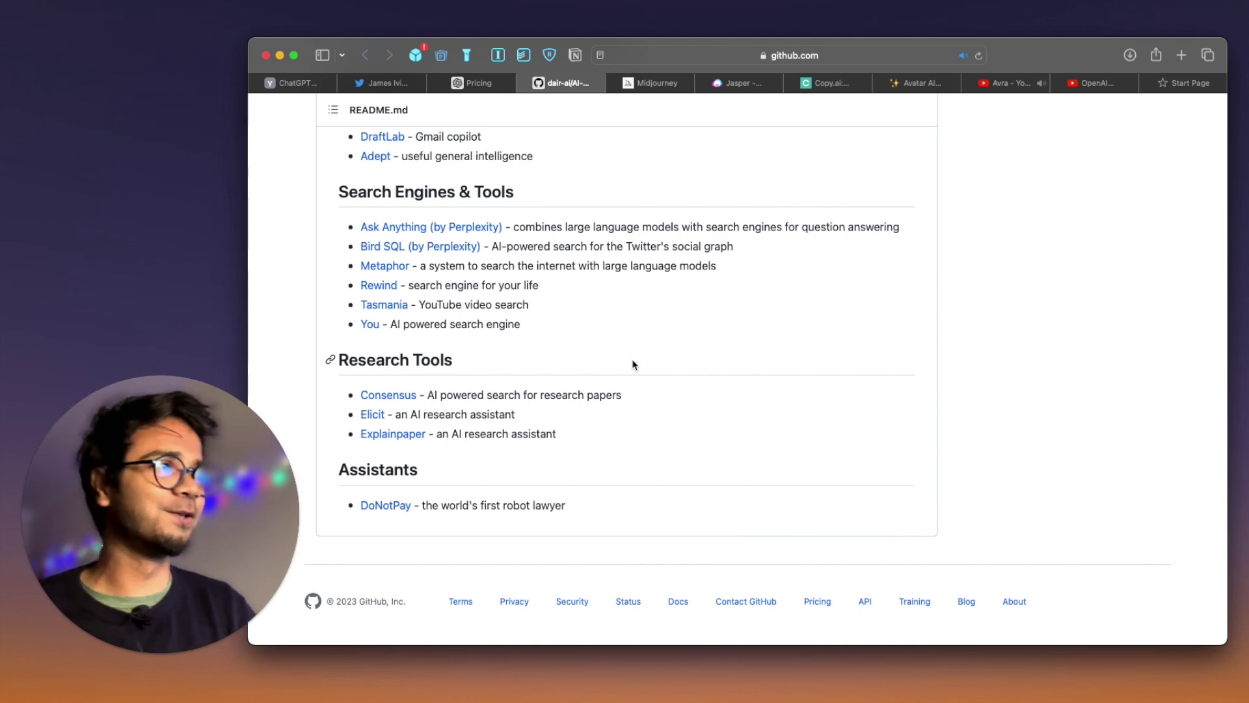
scroll(633, 364, up, 20)
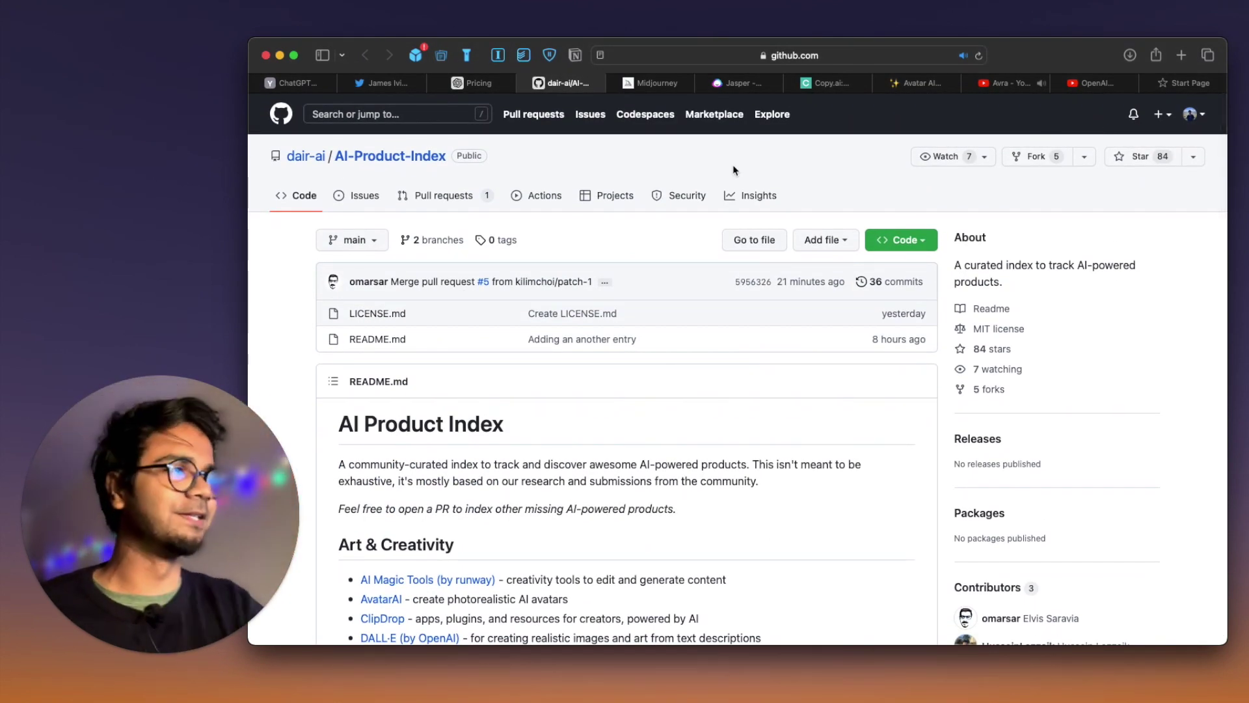
click(481, 83)
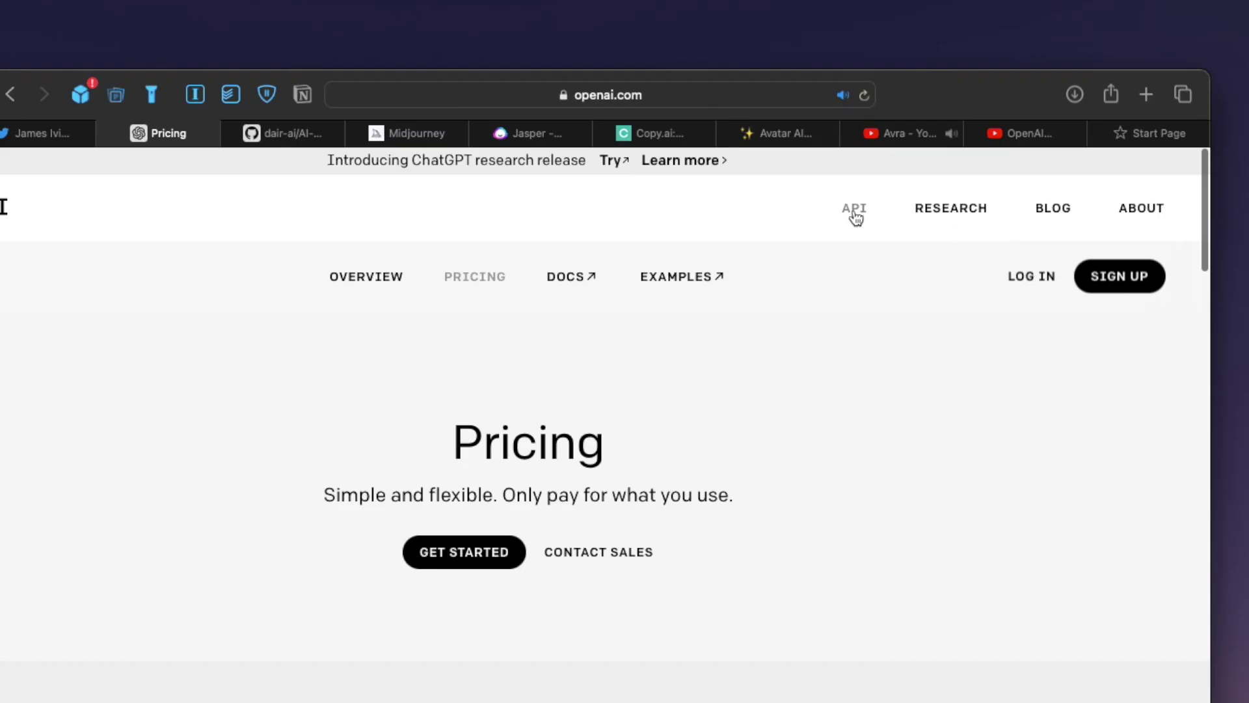
click(972, 138)
Log in to the OpenAI API platform with Google, reaching the Welcome to OpenAI overview.
click(1036, 278)
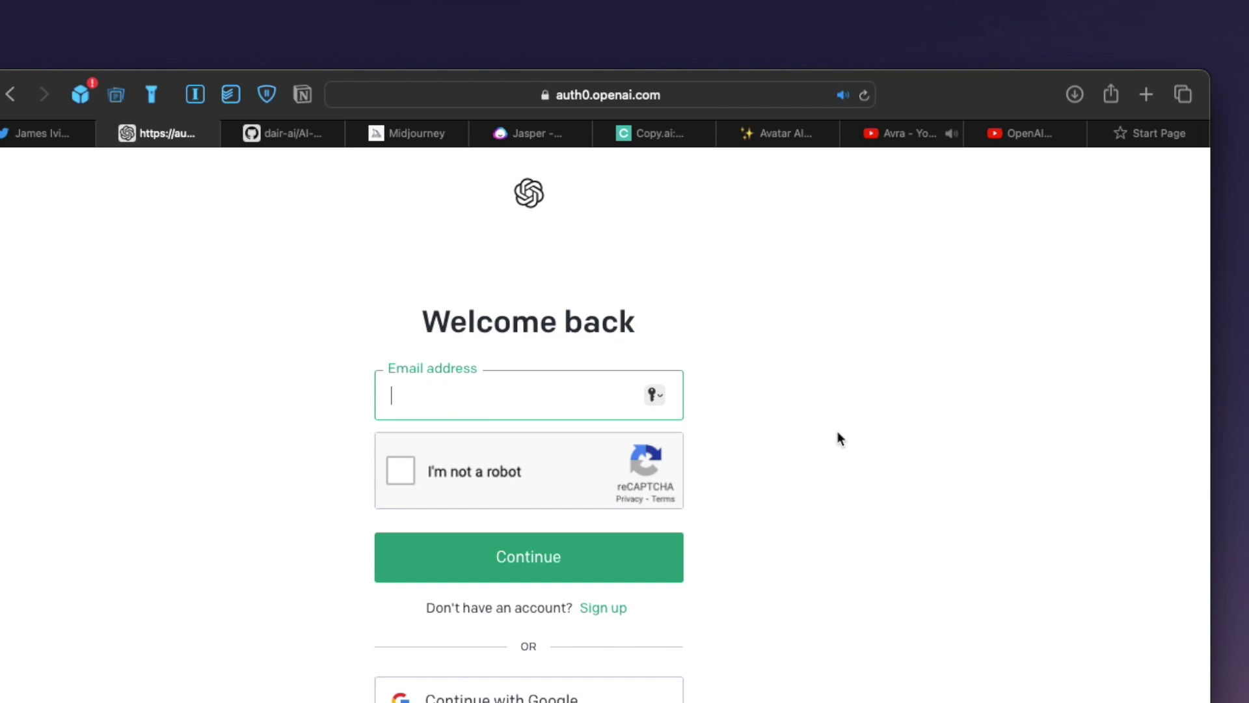
click(547, 695)
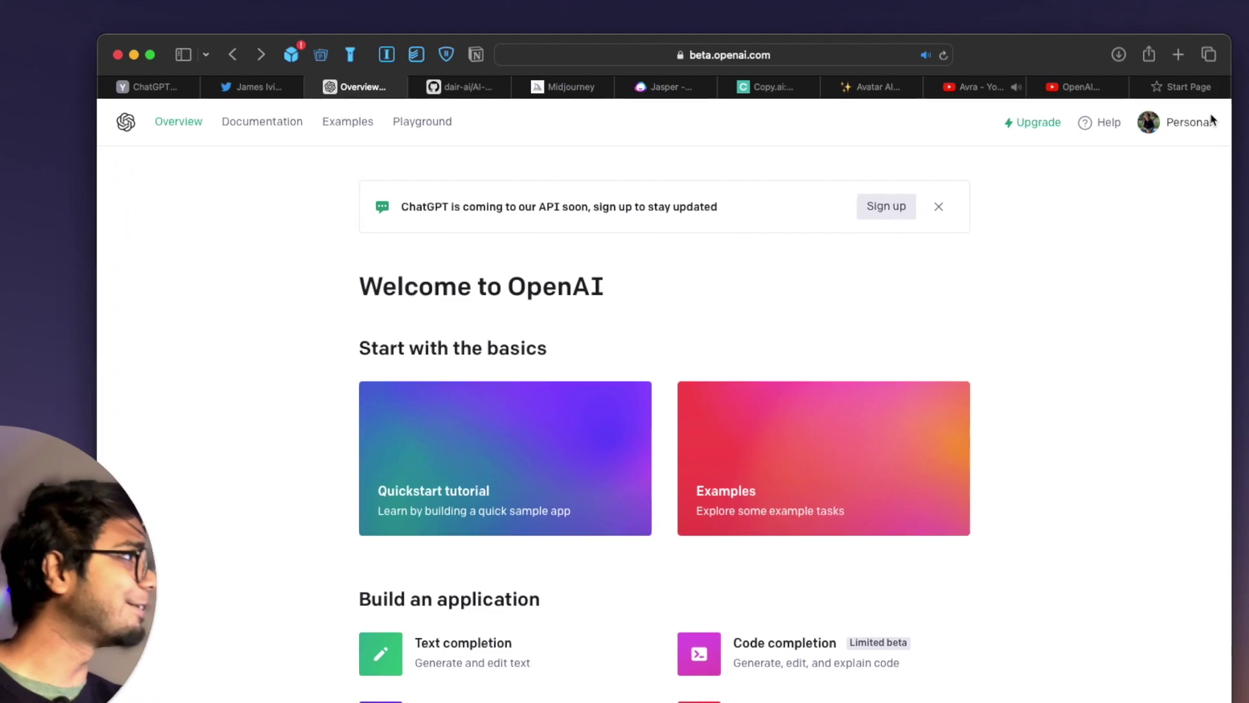
click(1185, 123)
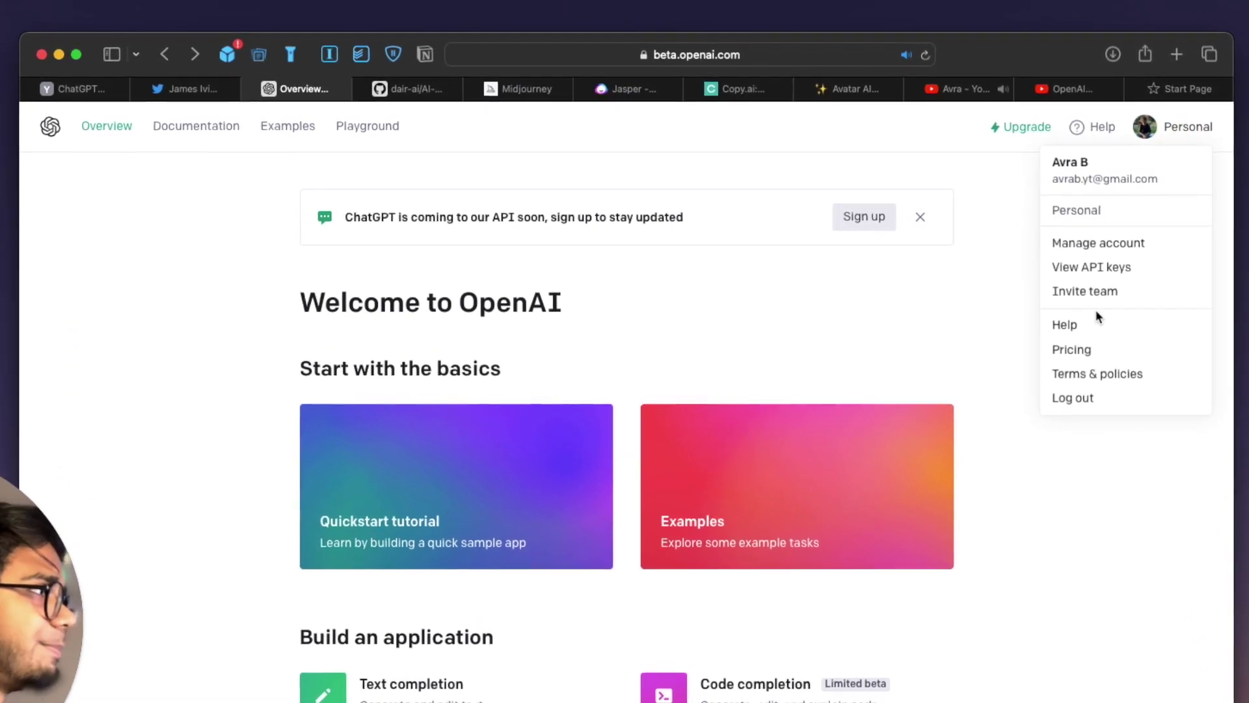
Create a new secret API key on the API keys page and copy it.
click(1095, 264)
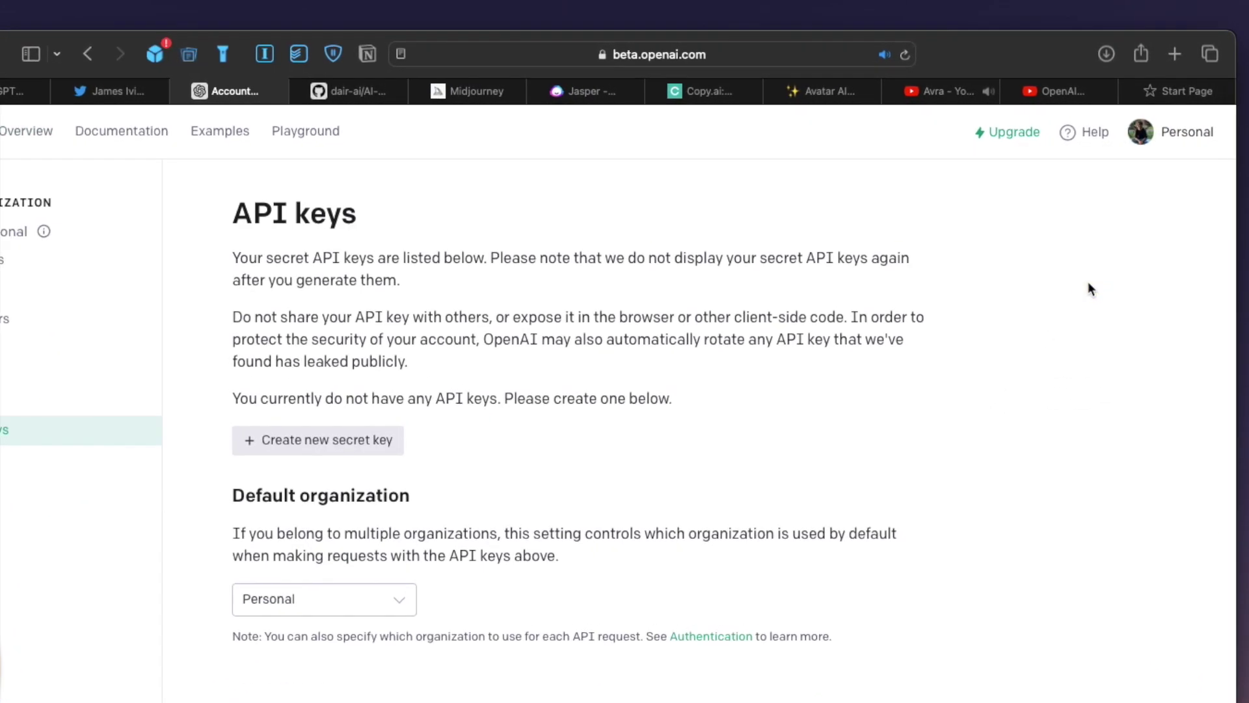
click(320, 478)
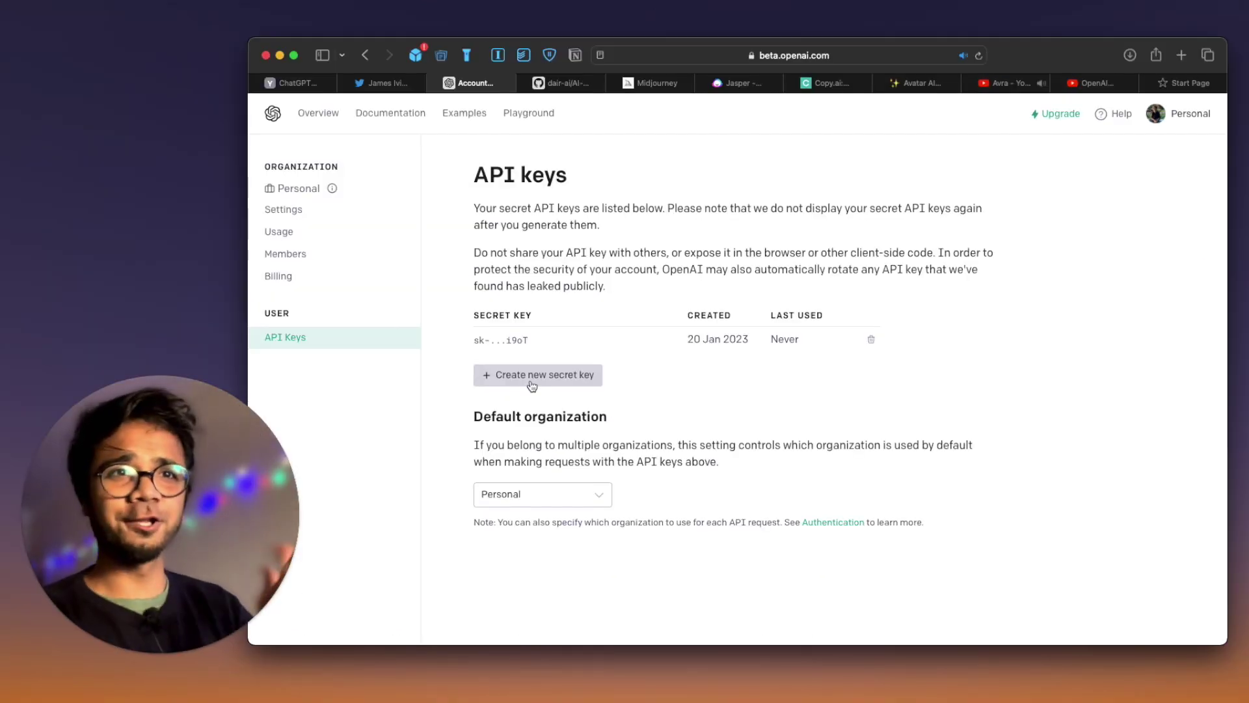
click(576, 375)
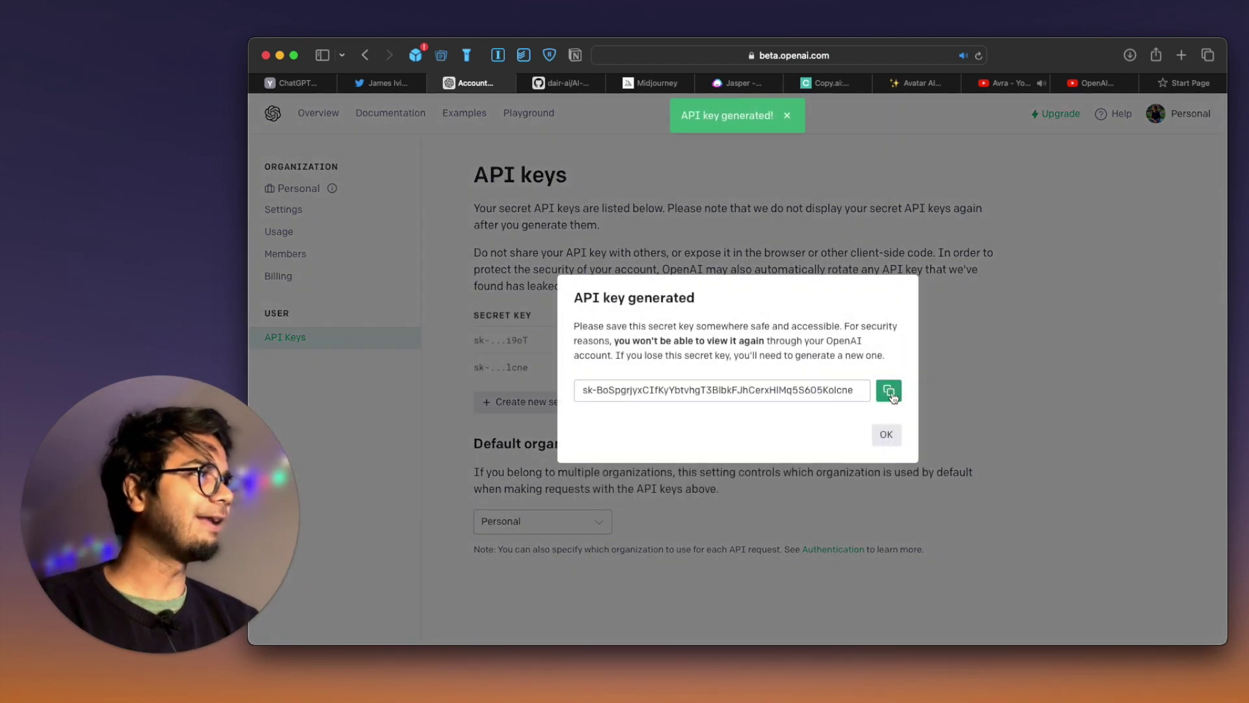
click(889, 391)
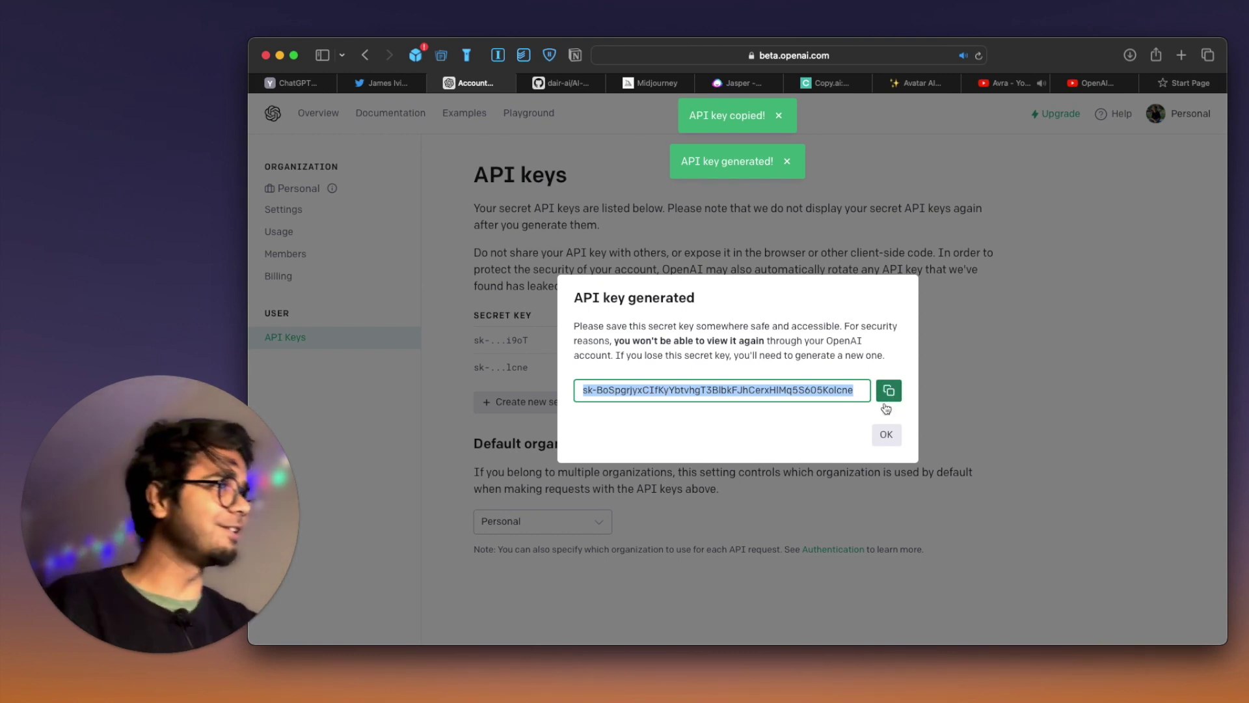
click(884, 434)
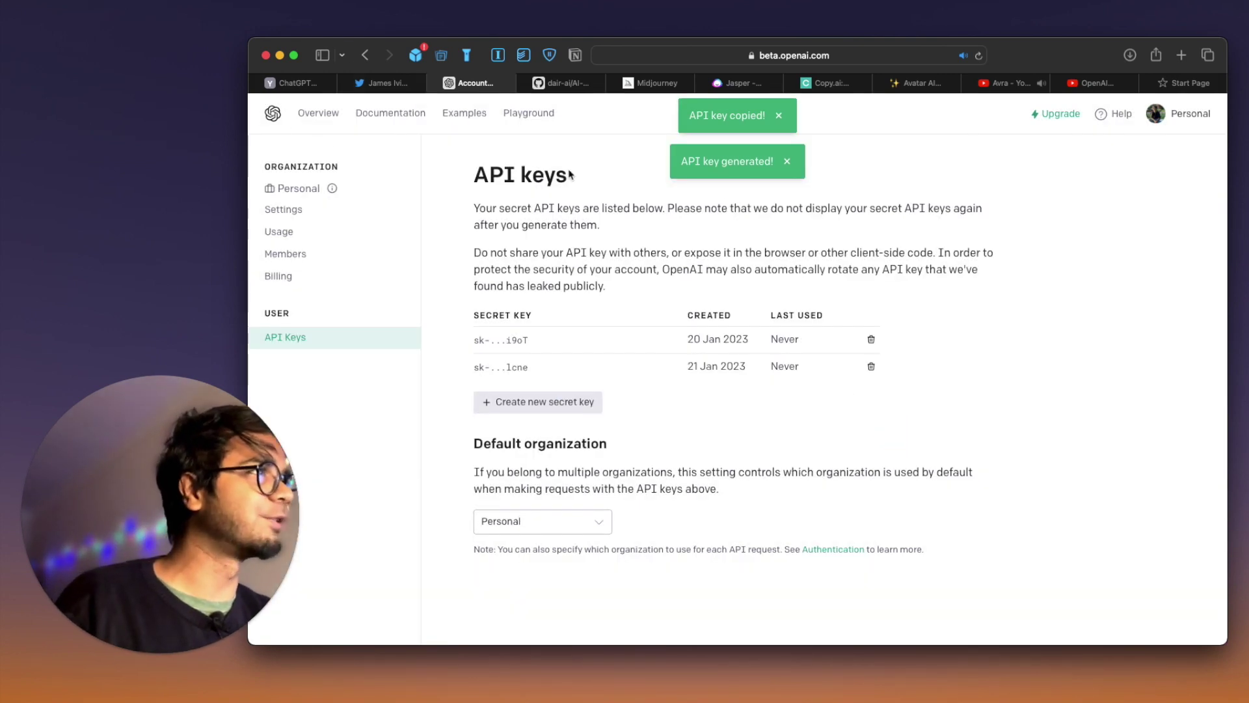
Load openai.com's API page in a new tab, then go back to the API keys page.
click(1181, 55)
text(openai.com)
key(Return)
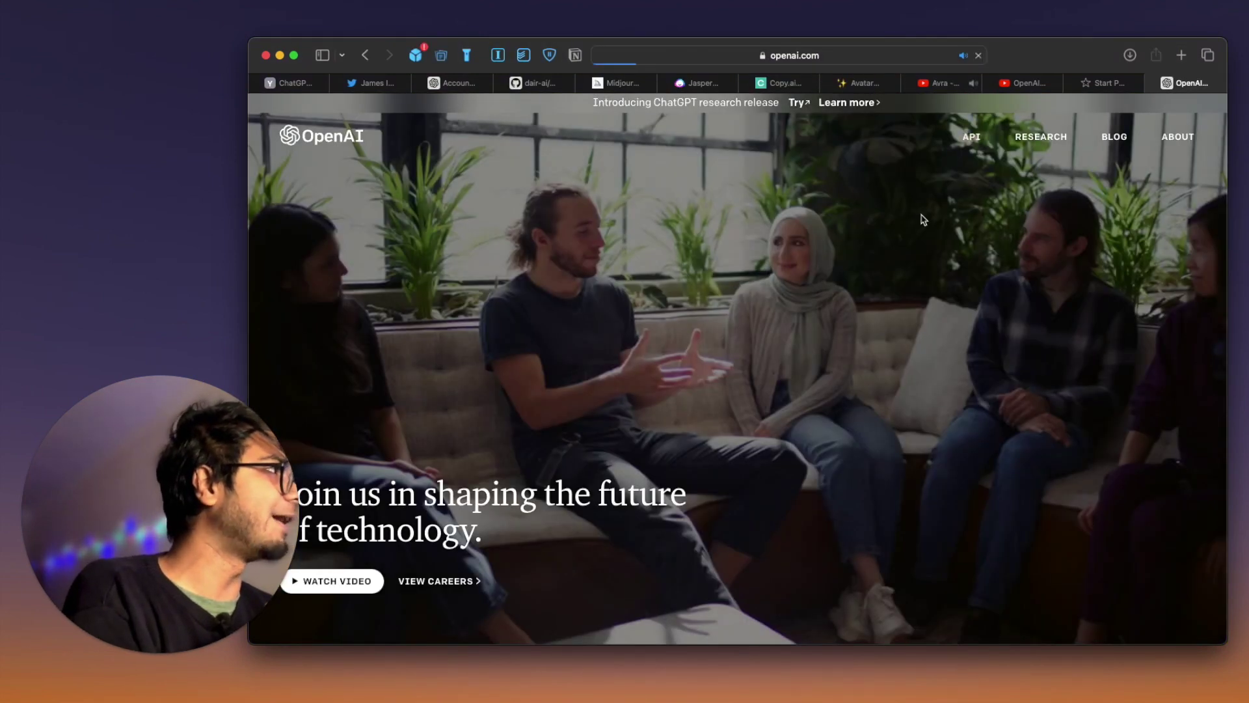
click(971, 136)
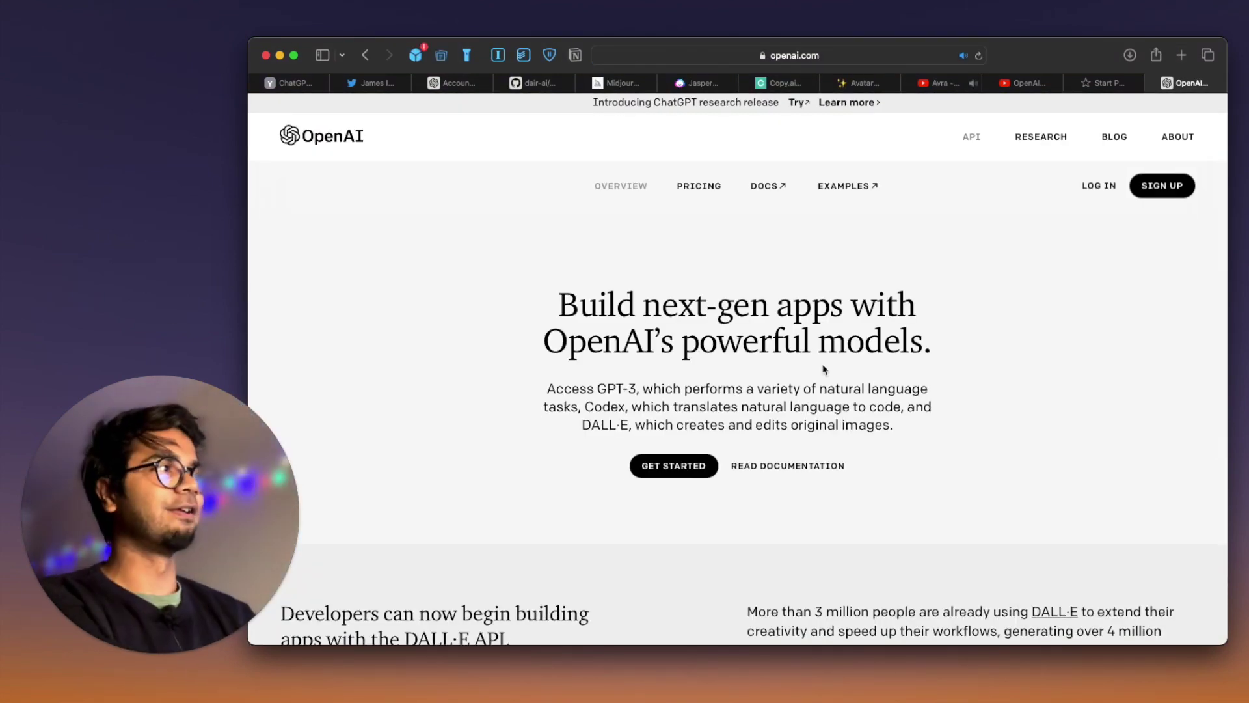
click(455, 83)
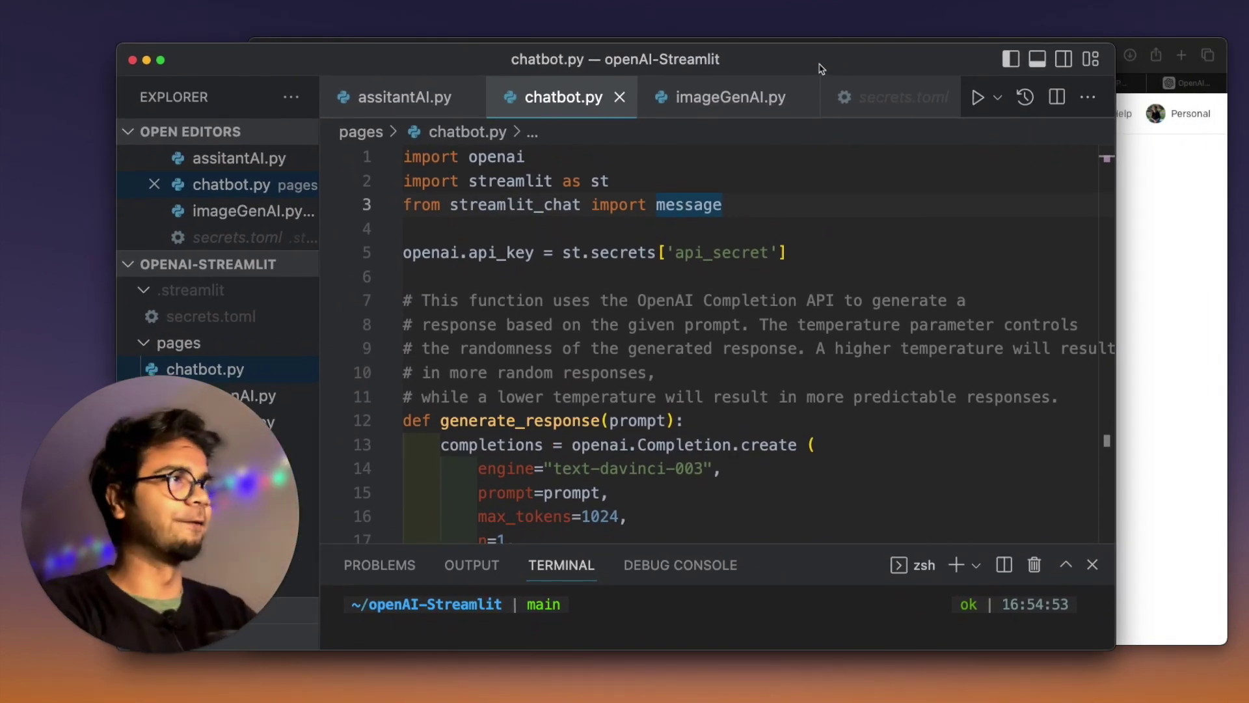
drag(821, 68, 911, 64)
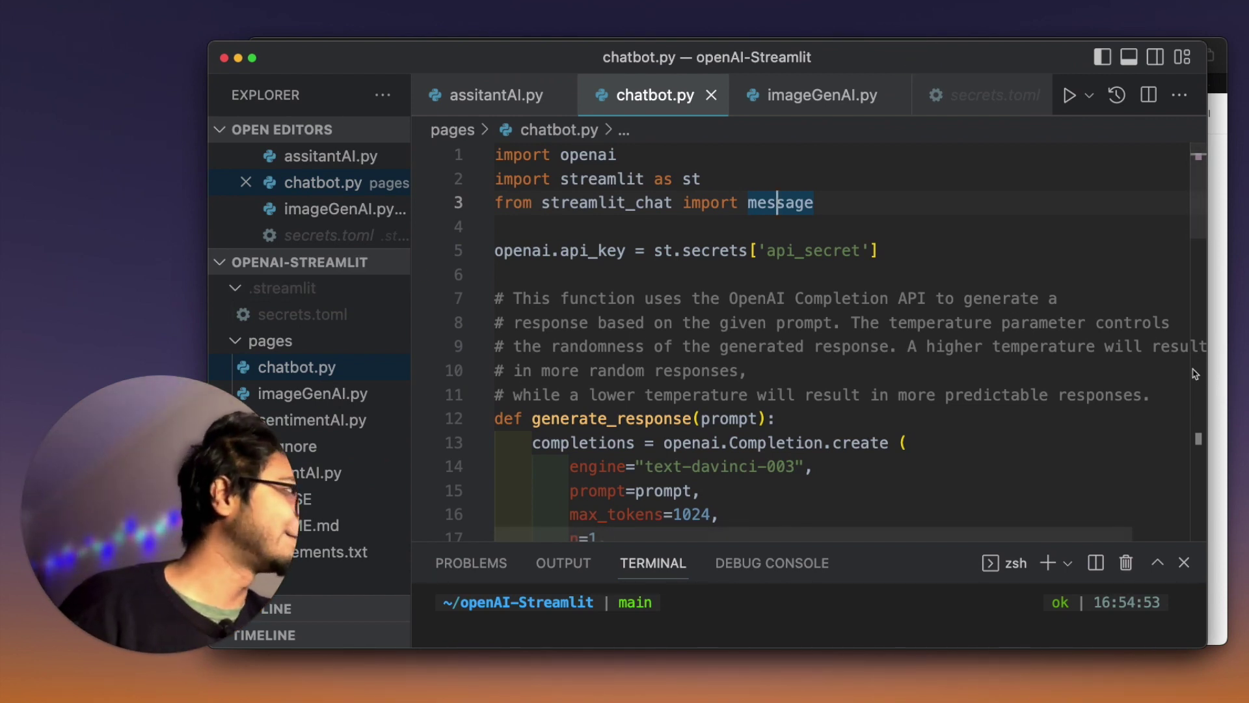
click(916, 323)
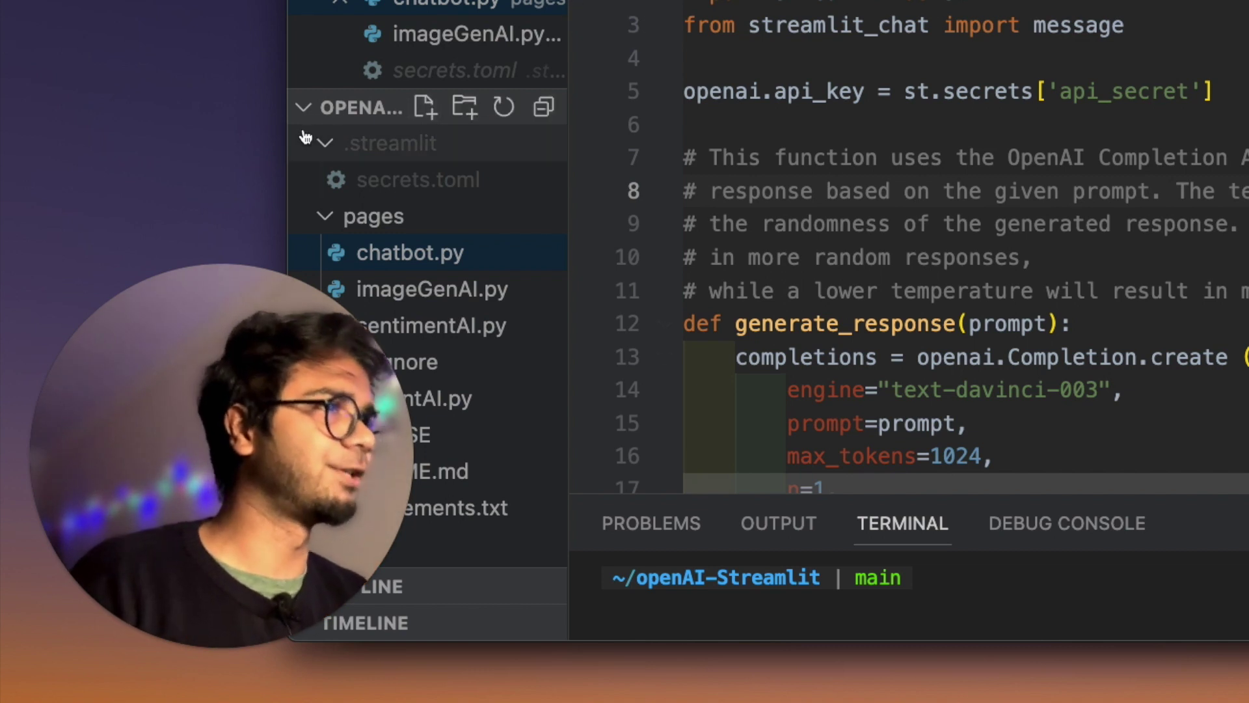
click(231, 289)
click(319, 144)
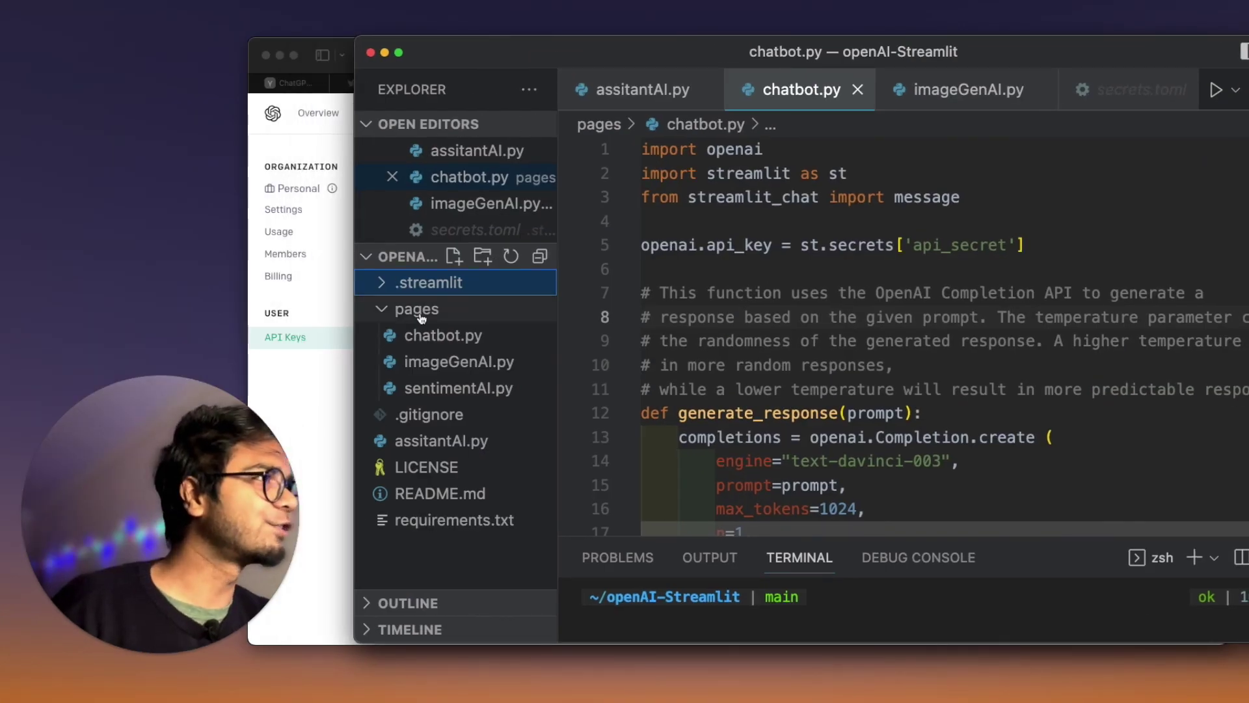
click(391, 286)
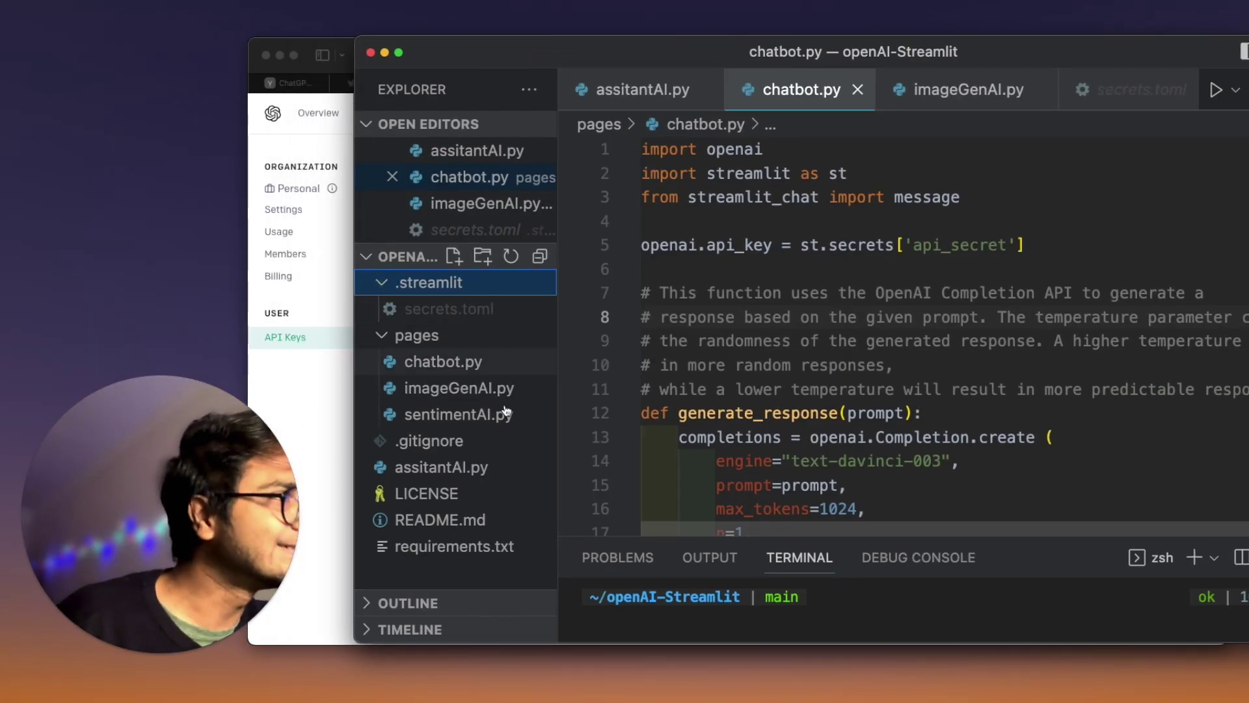
right_click(518, 491)
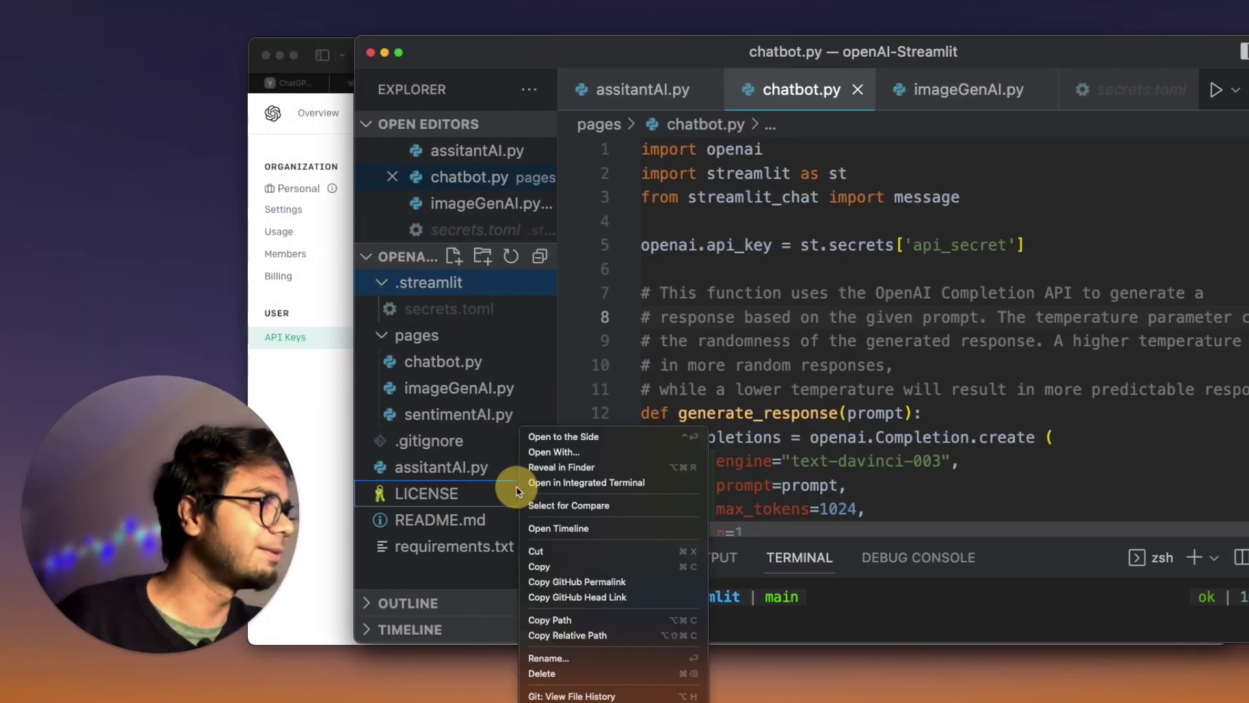
Confirm in Finder that .streamlit holds secrets.toml, then open secrets.toml in VS Code.
click(557, 467)
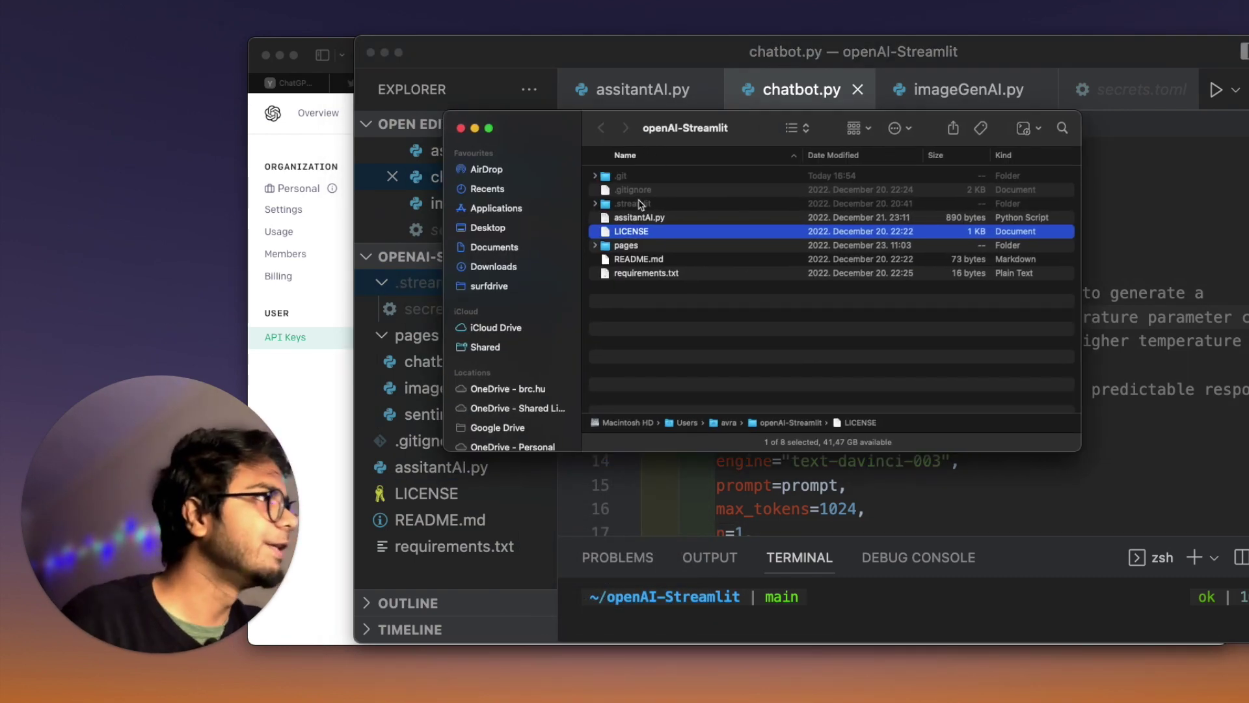
double_click(602, 207)
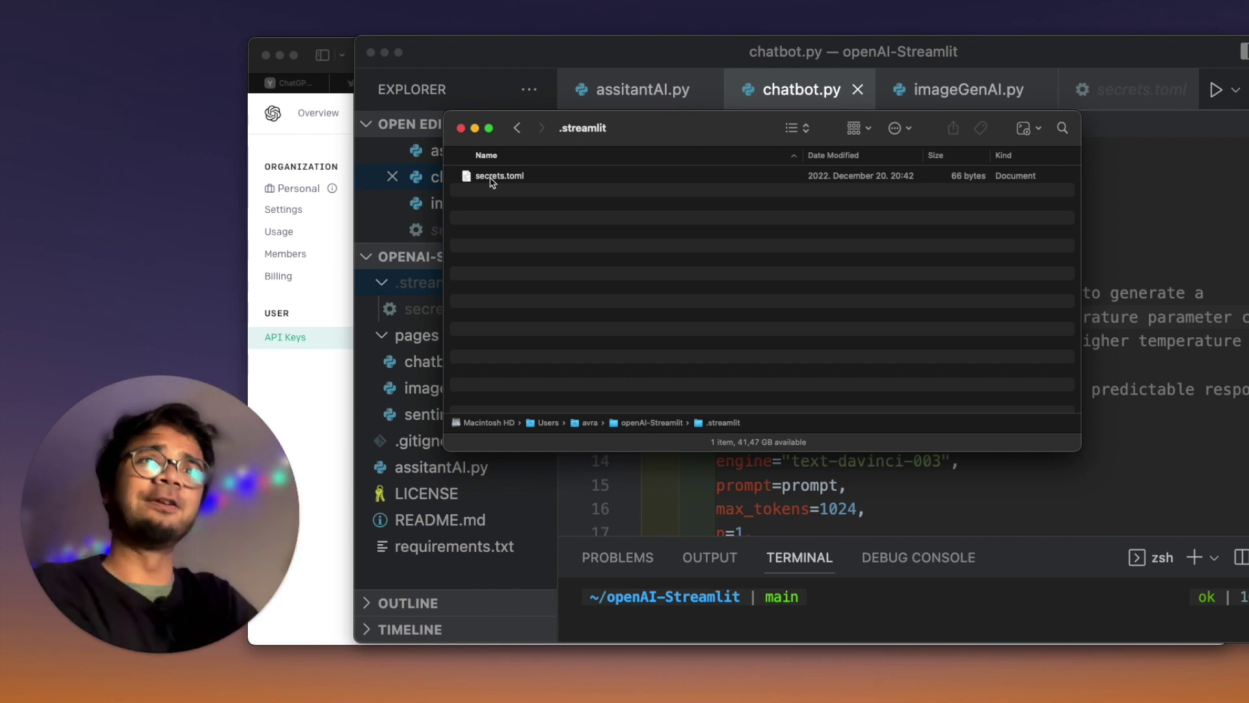
click(614, 581)
click(440, 314)
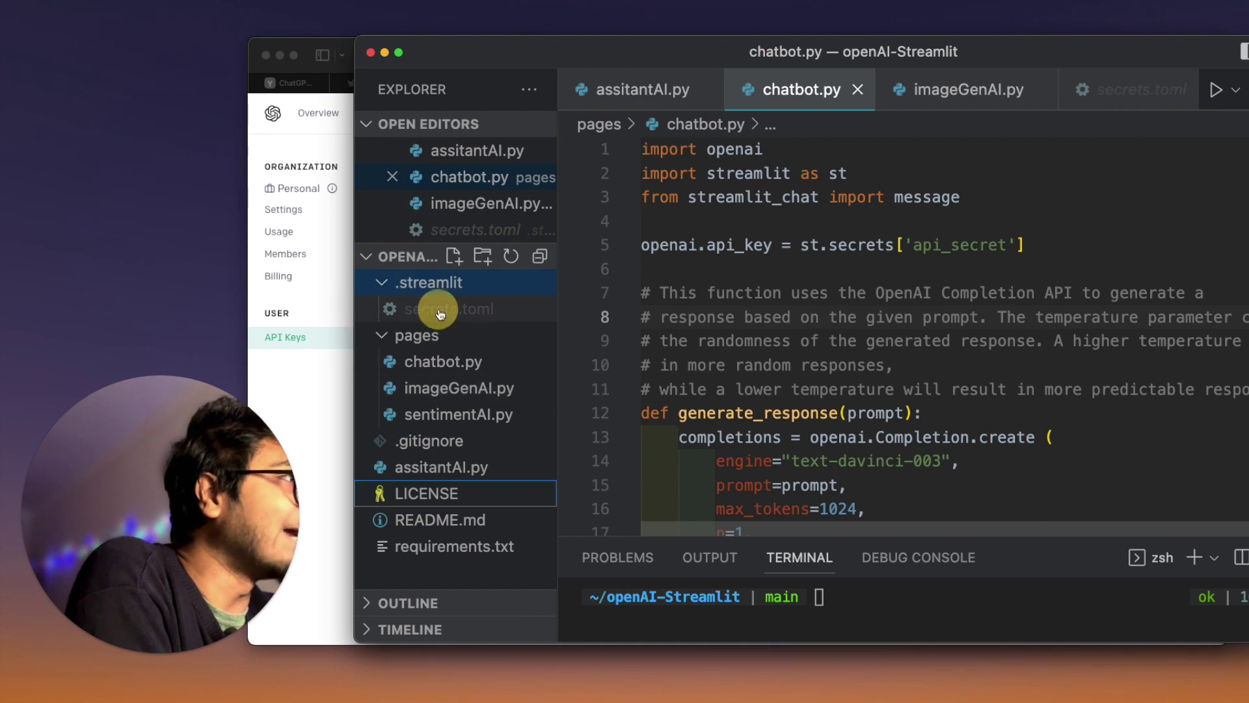
Highlight the api_secret name in secrets.toml.
triple_click(901, 144)
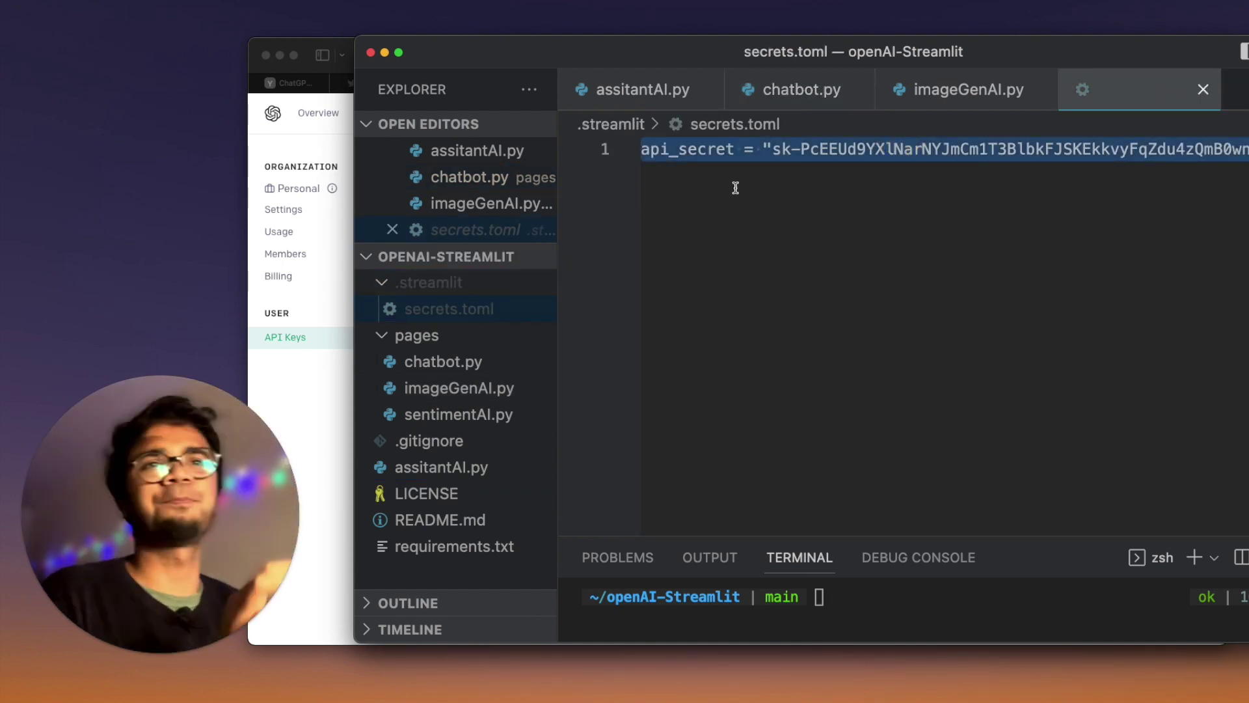
click(735, 188)
drag(733, 149, 641, 149)
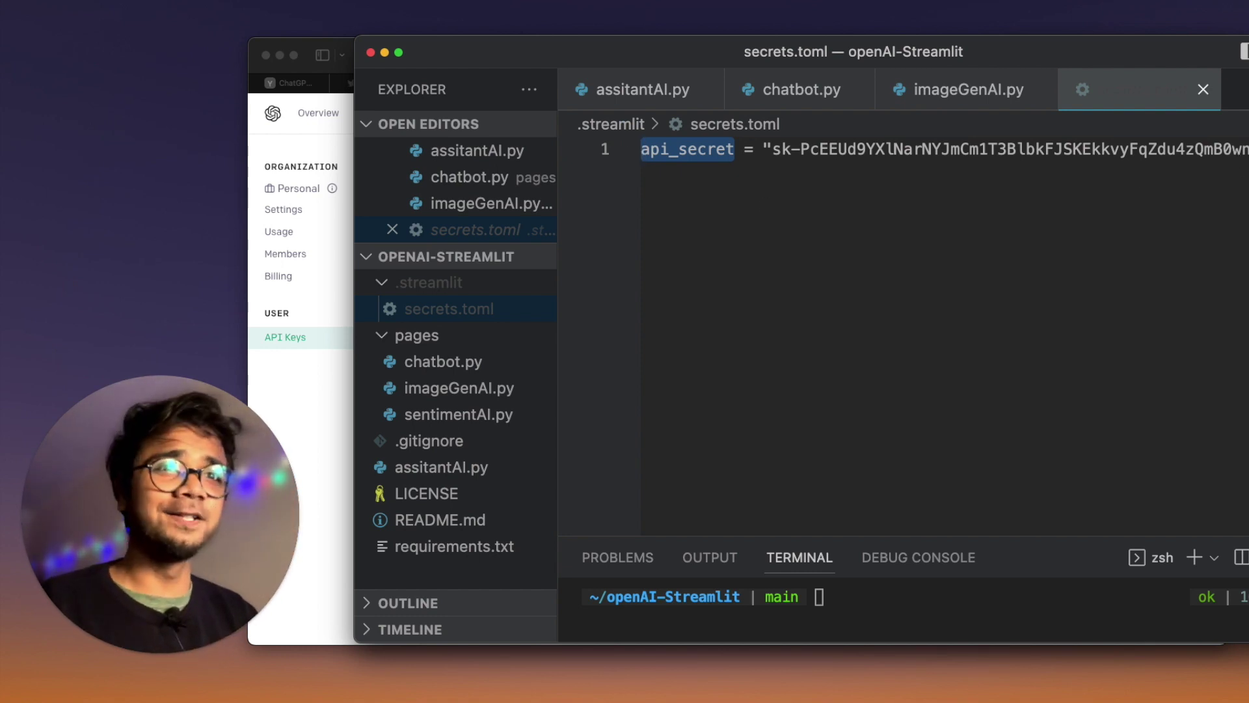
Collapse the .streamlit folder and open imageGenAI.py, then assitantAI.py.
click(390, 281)
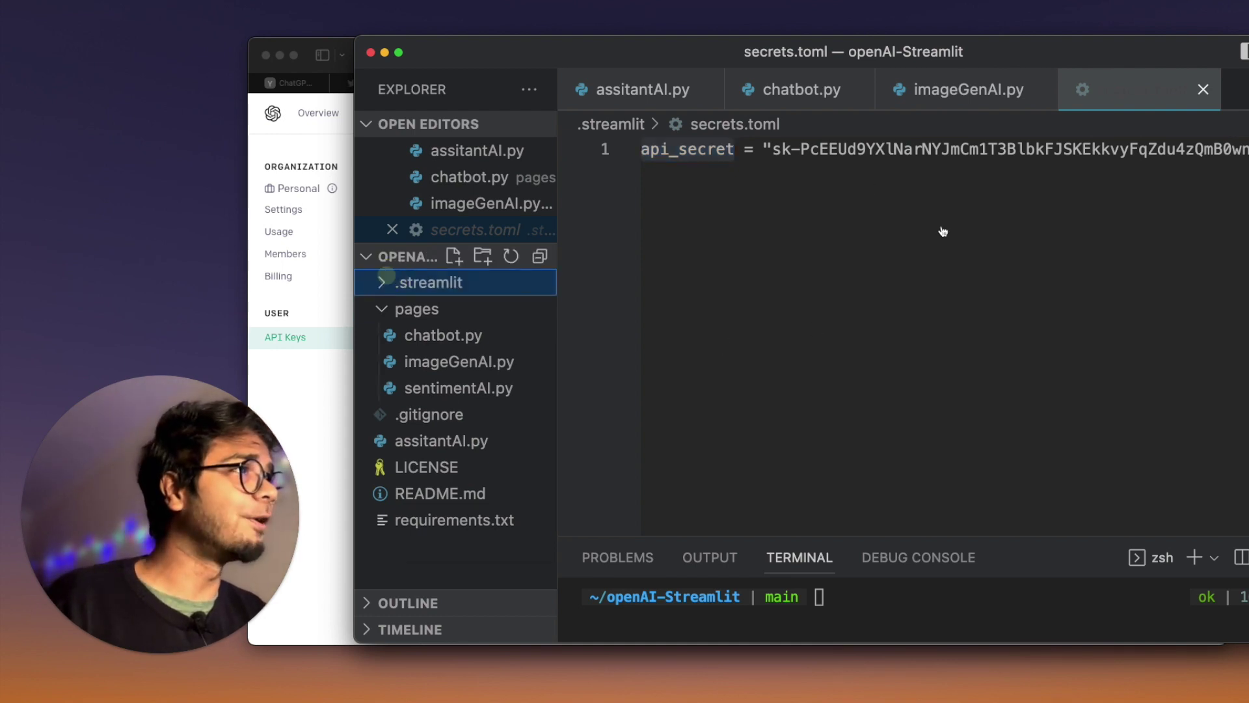
click(961, 91)
scroll(733, 315, up, 3)
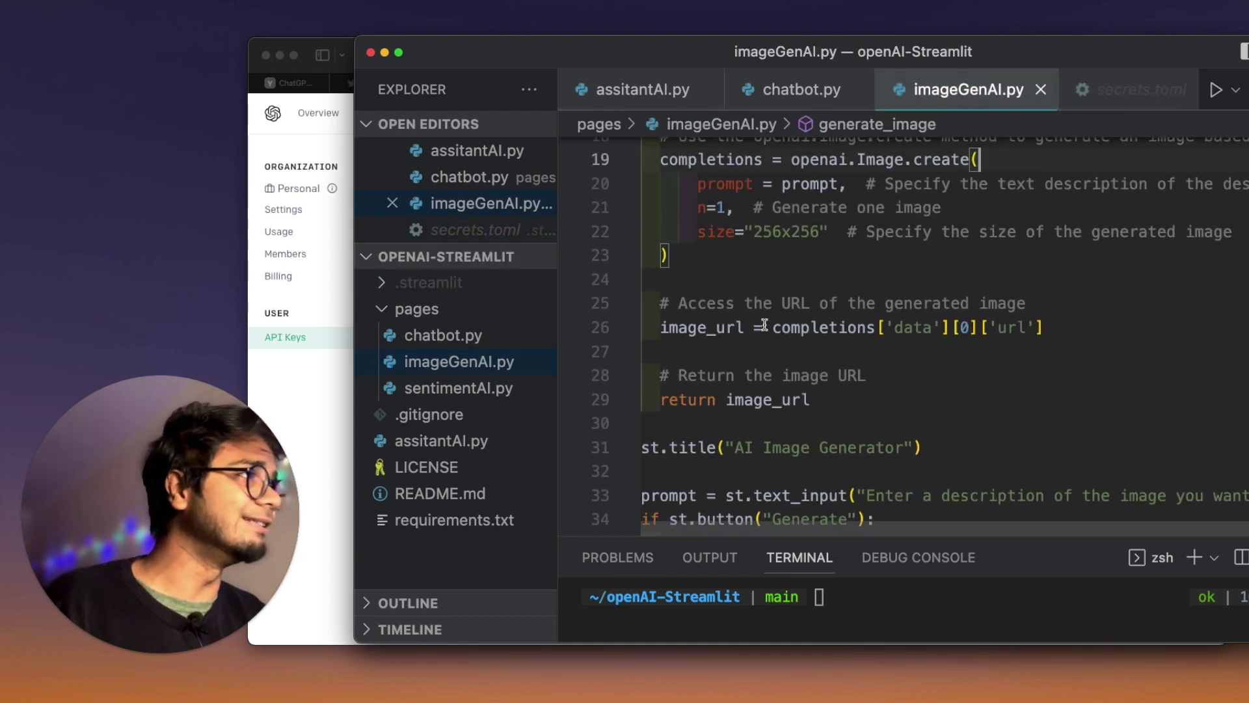
click(454, 560)
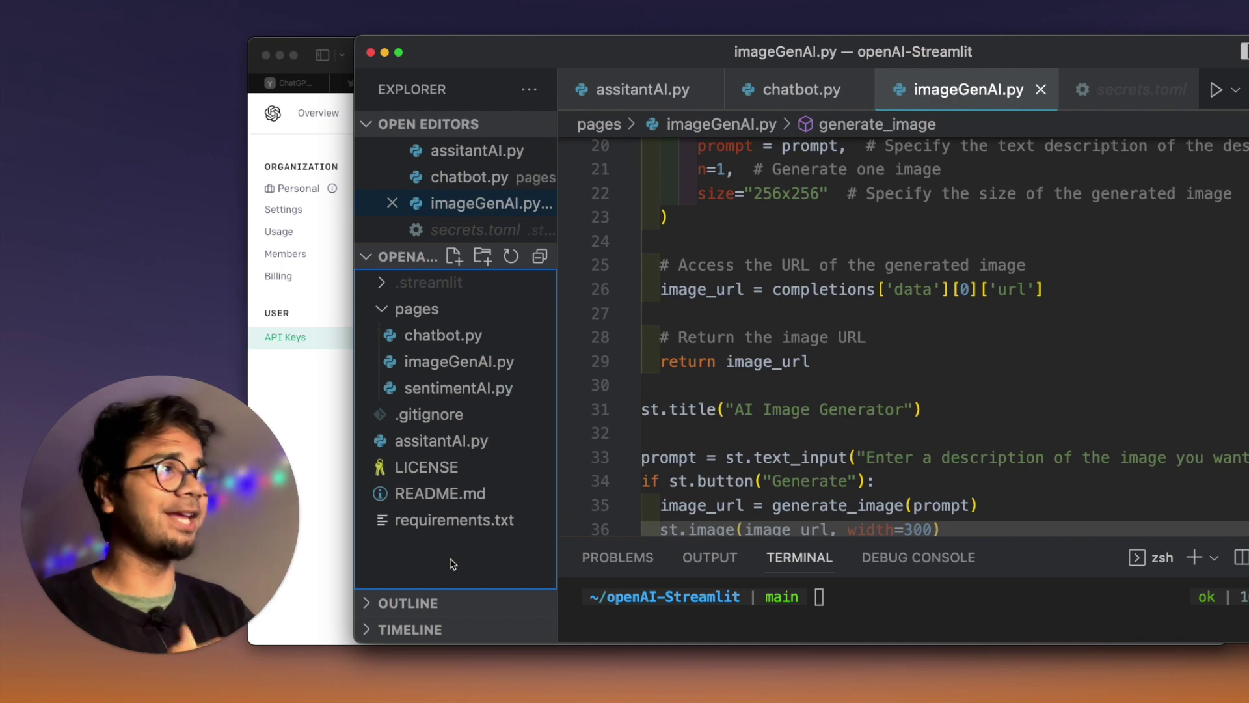
click(422, 441)
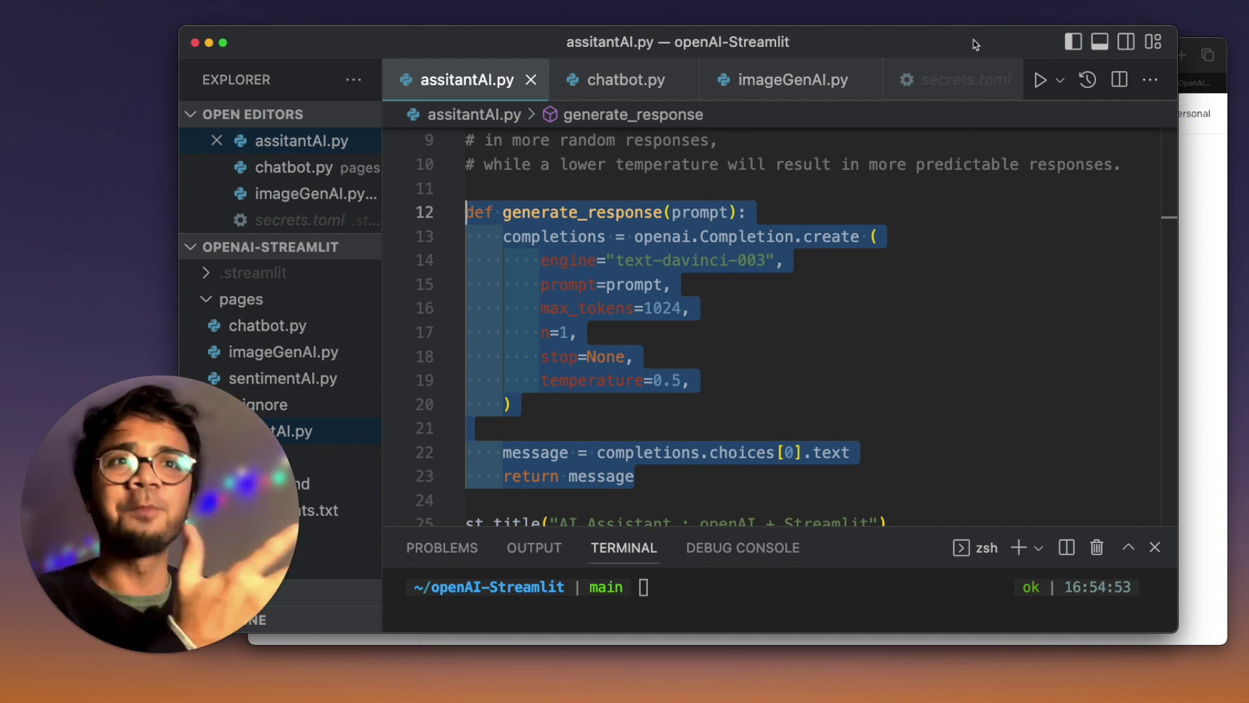
Highlight the create call and its Completion.create arguments on lines 14–20.
click(842, 267)
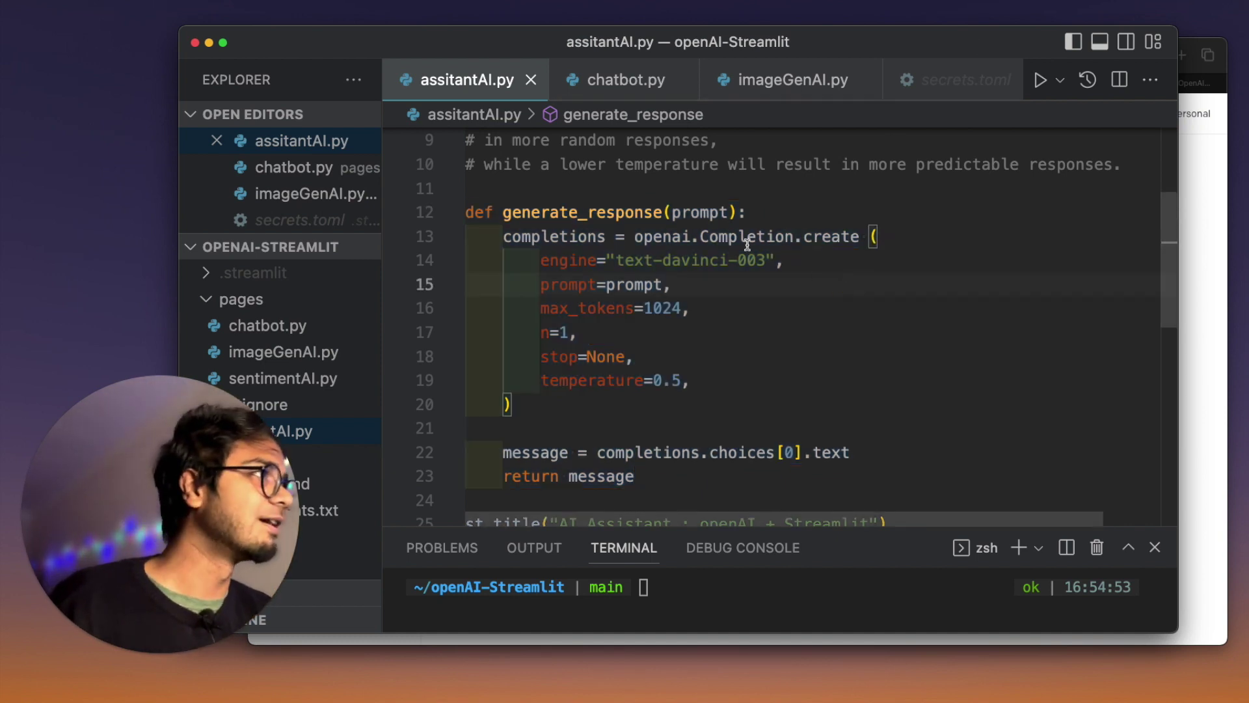
click(844, 237)
double_click(844, 237)
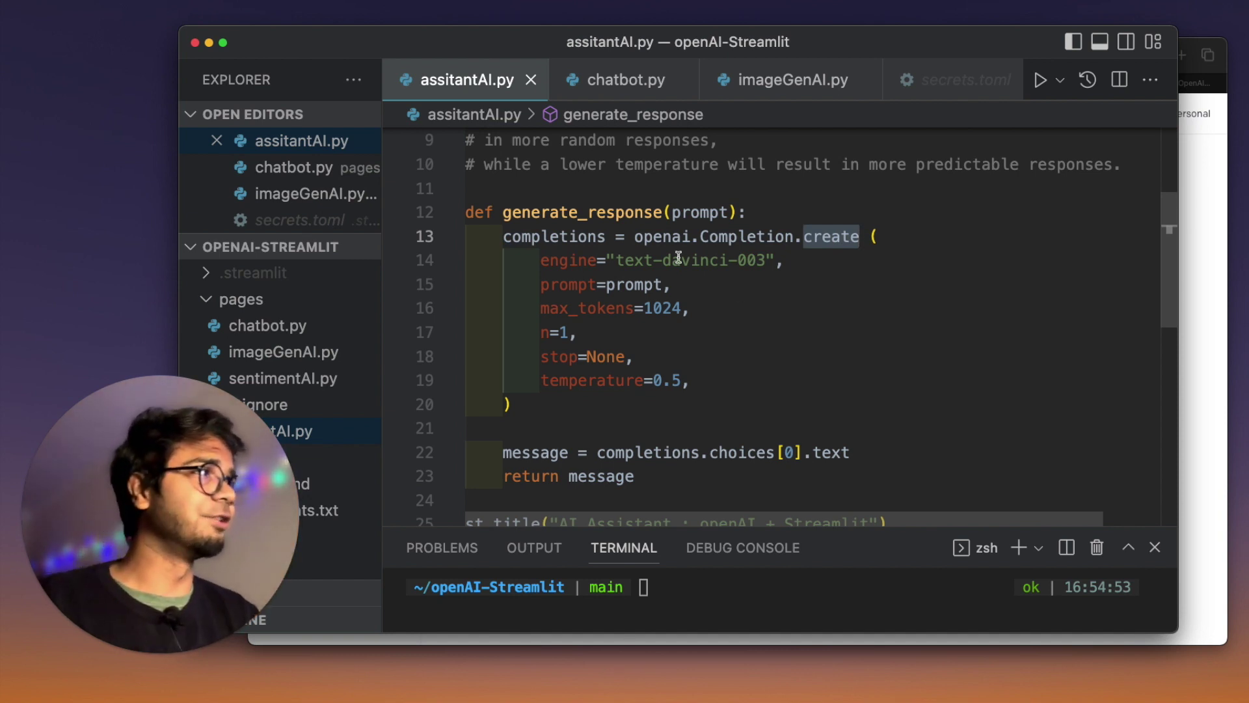
drag(533, 260, 704, 402)
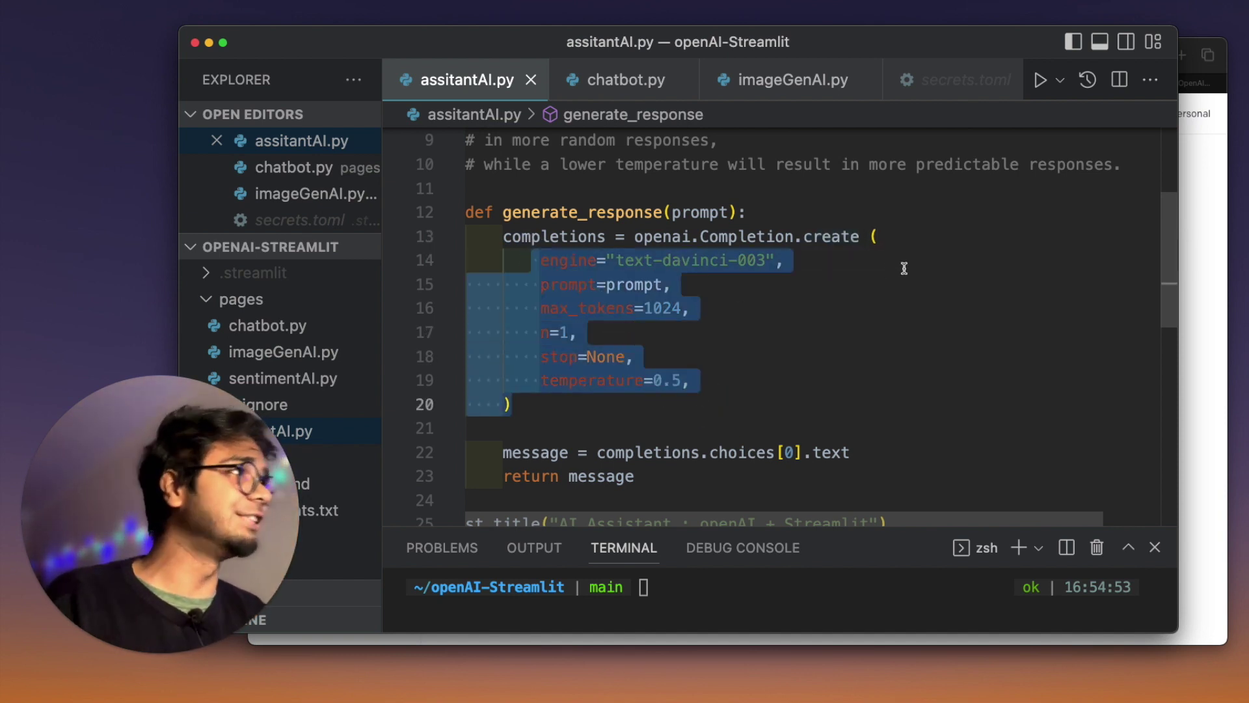
click(1214, 329)
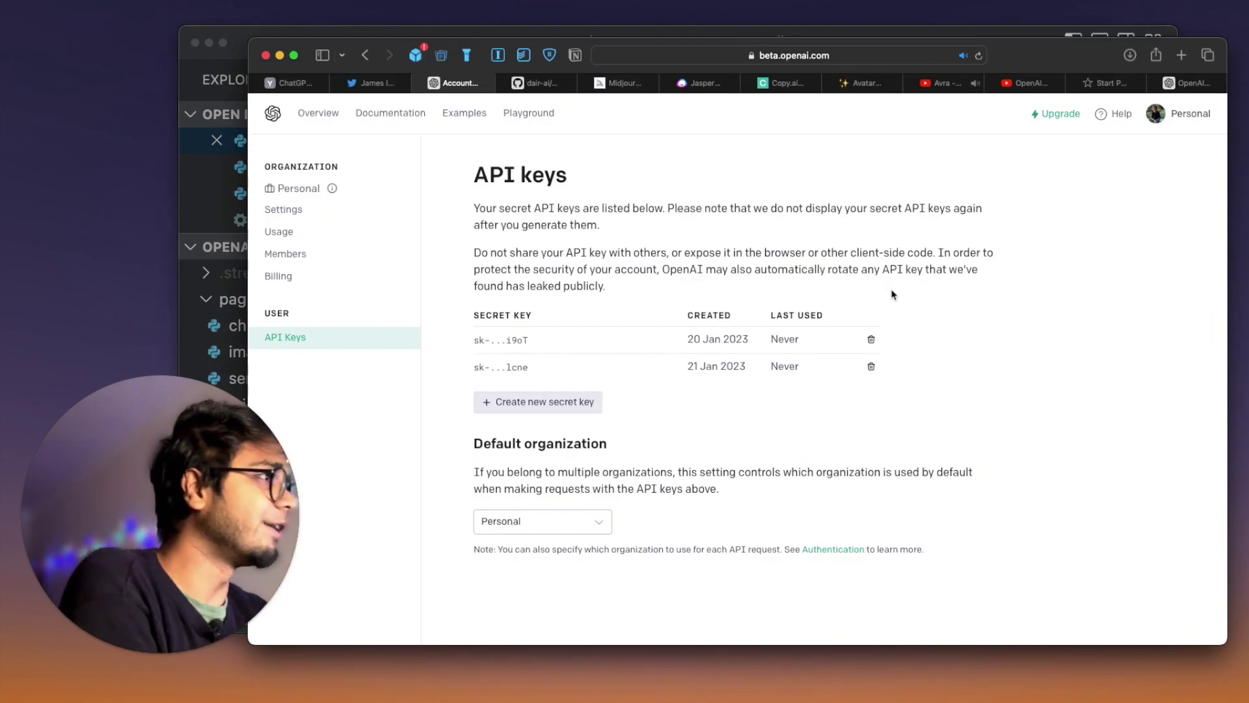
View the OpenAI base model pricing page, then return to the API keys page.
click(1185, 83)
click(698, 187)
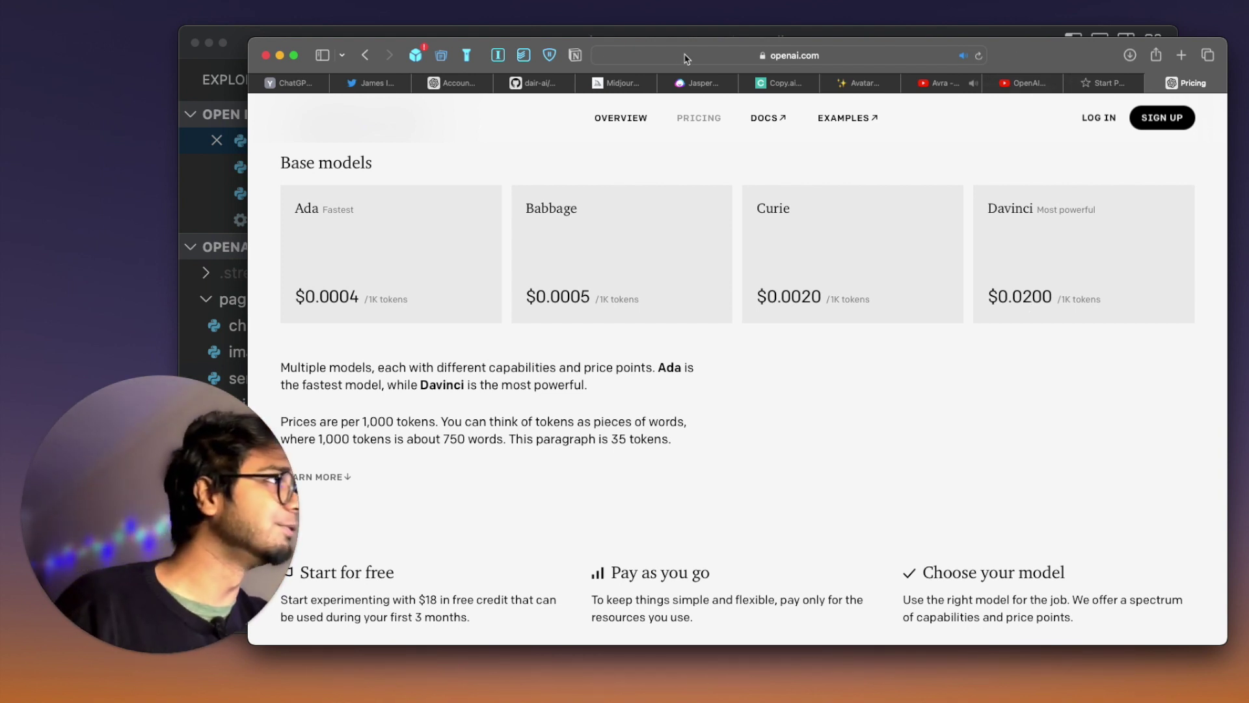
click(439, 84)
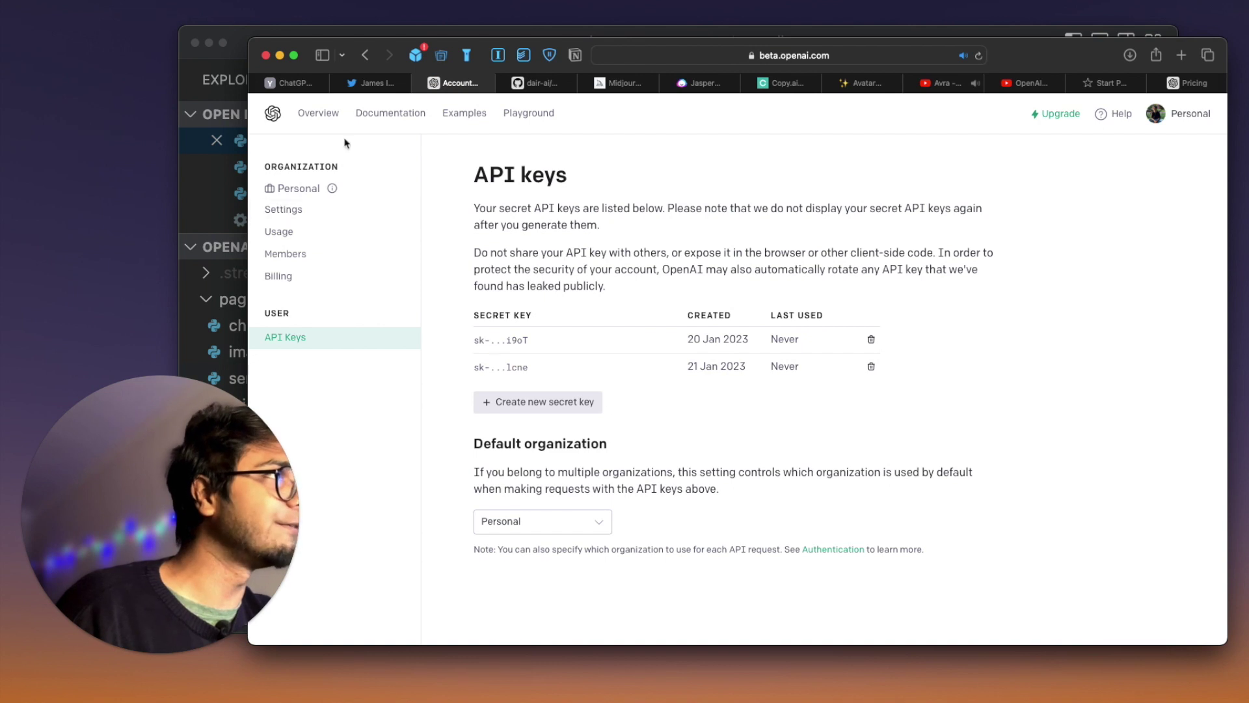
Review text-davinci-003 in the docs' GPT-3 model table, then select the engine argument on line 14.
click(391, 116)
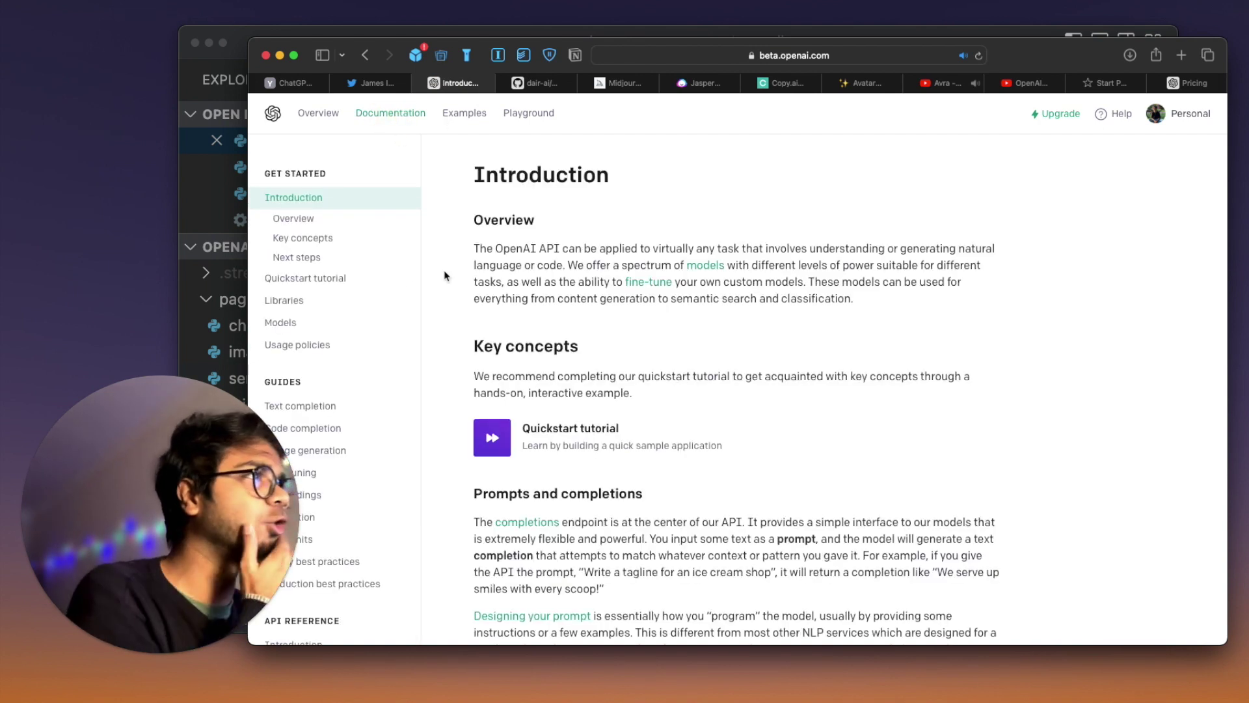
click(281, 322)
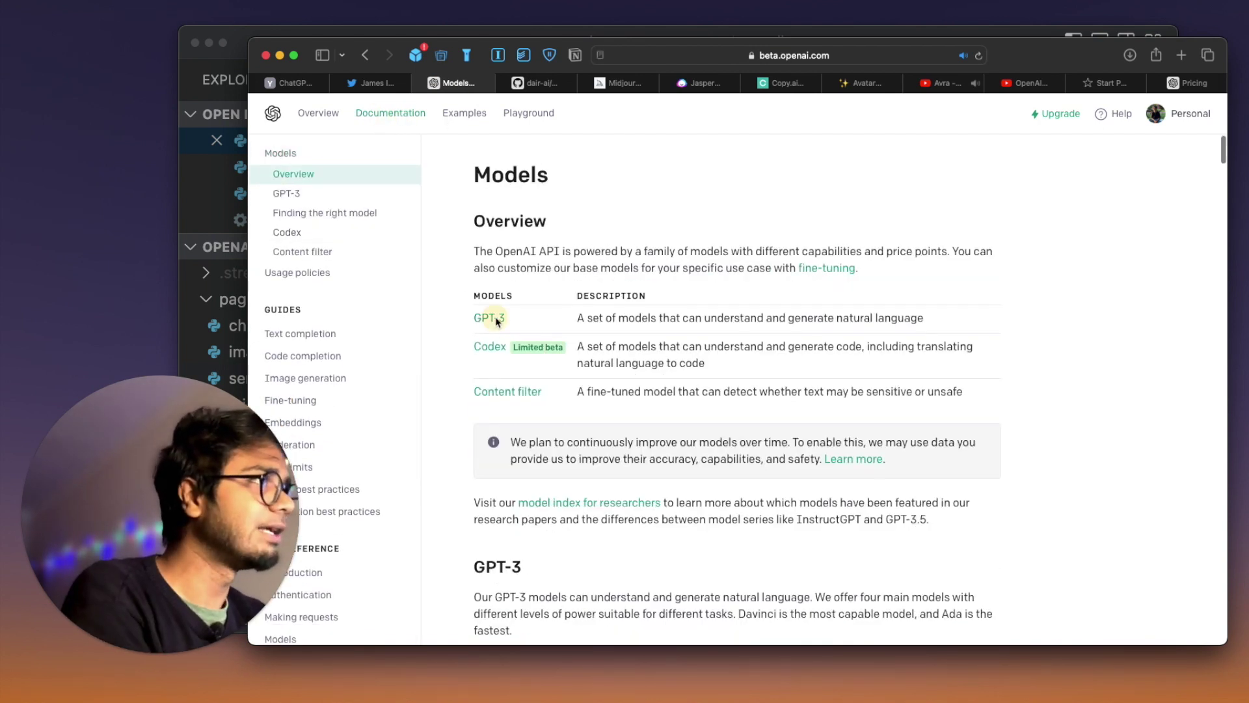
click(497, 319)
drag(474, 260, 590, 277)
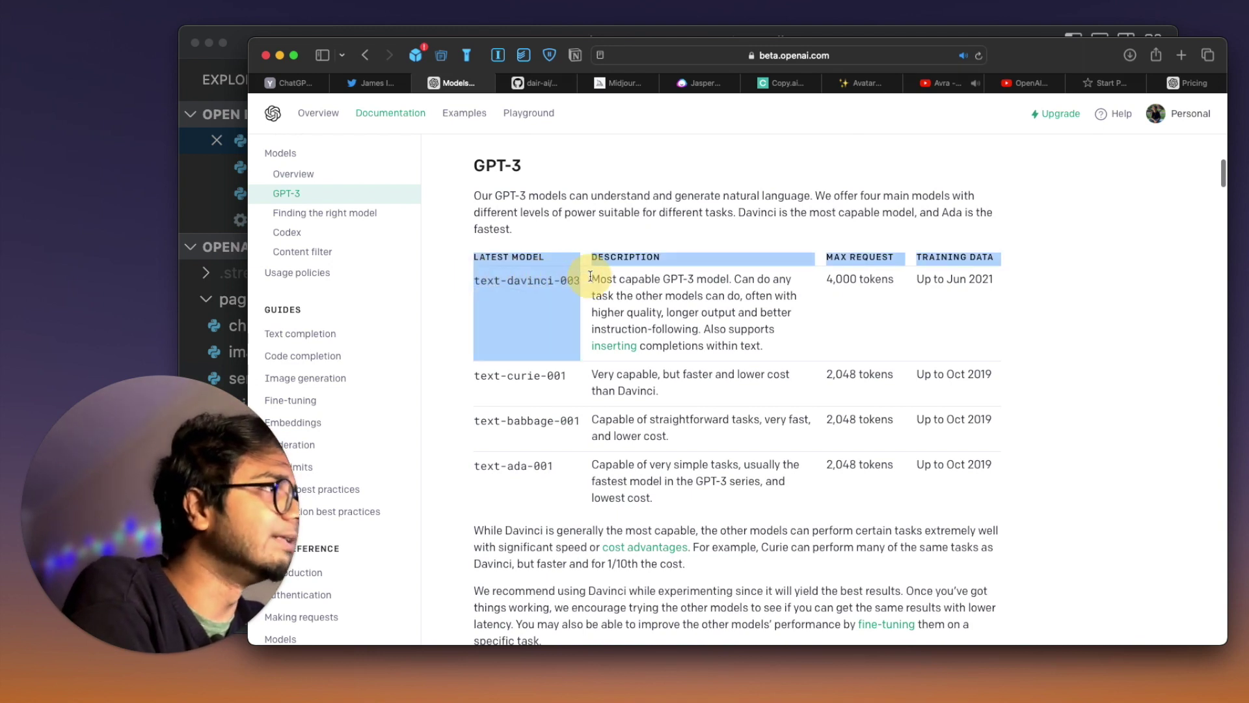
click(482, 370)
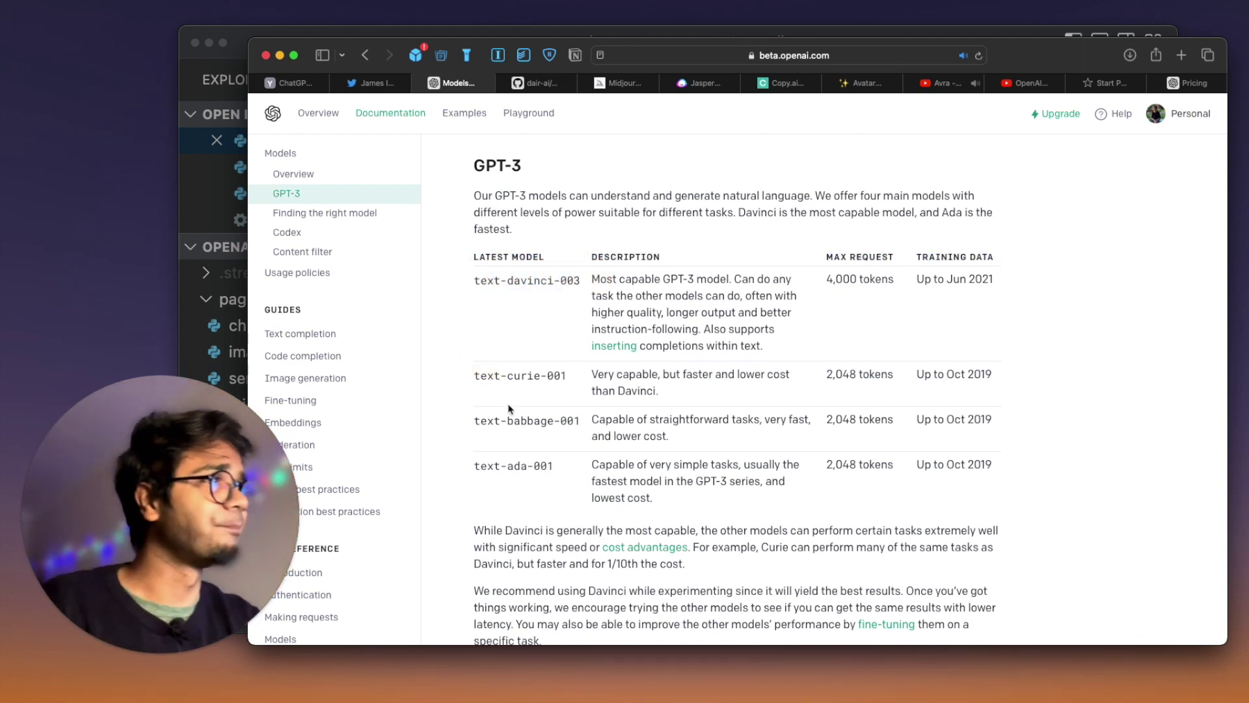
drag(510, 372, 557, 384)
click(548, 411)
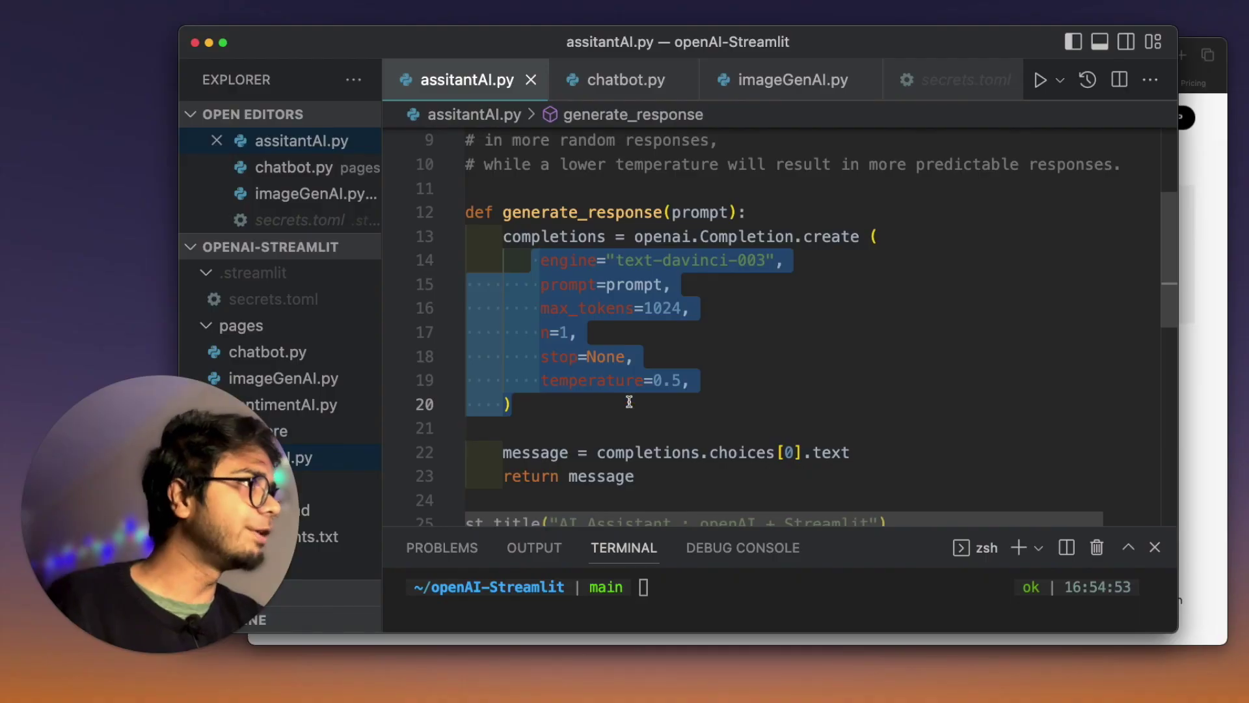
key(Escape)
drag(540, 260, 786, 268)
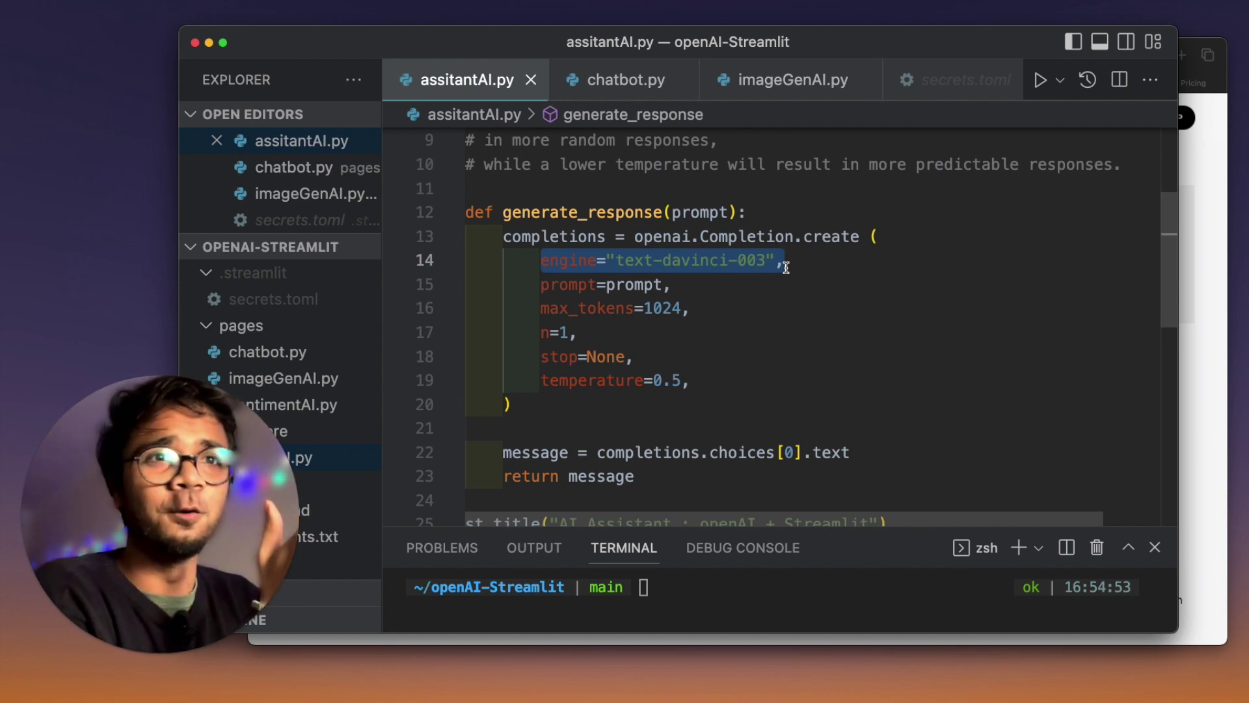
Select the whole generate_response function, then open a new empty browser tab.
click(686, 308)
drag(511, 404, 464, 215)
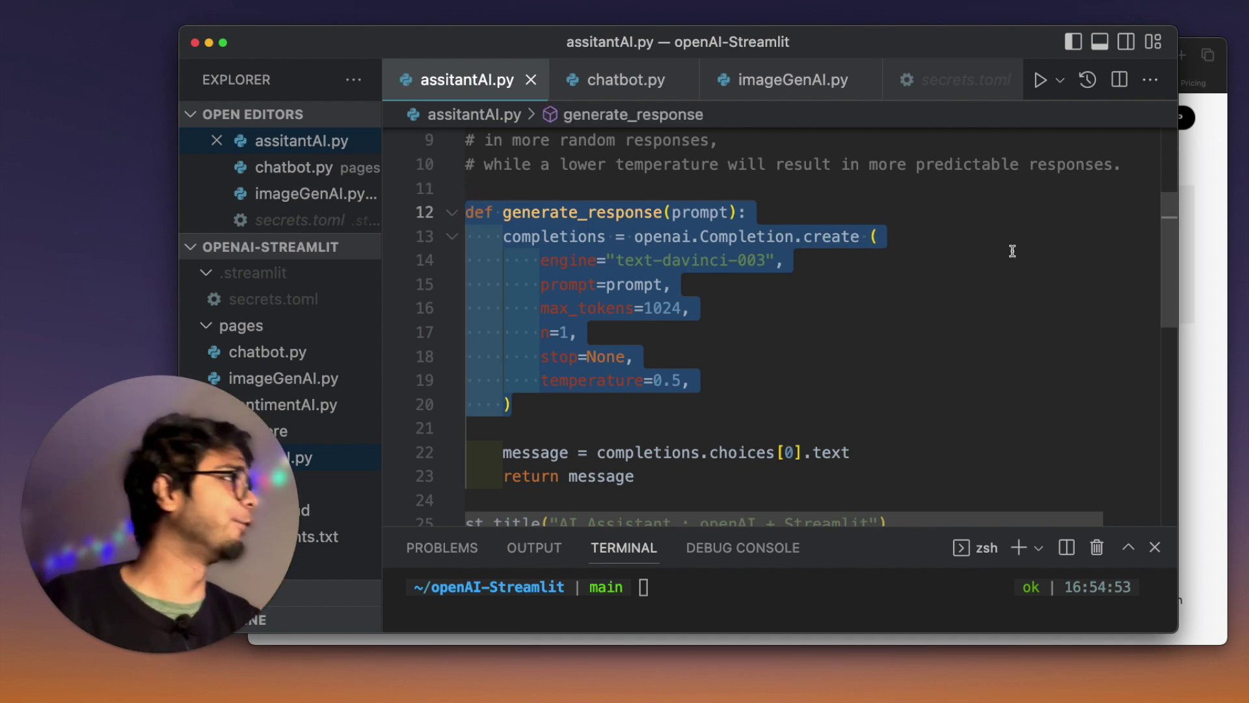
click(1204, 329)
click(1181, 55)
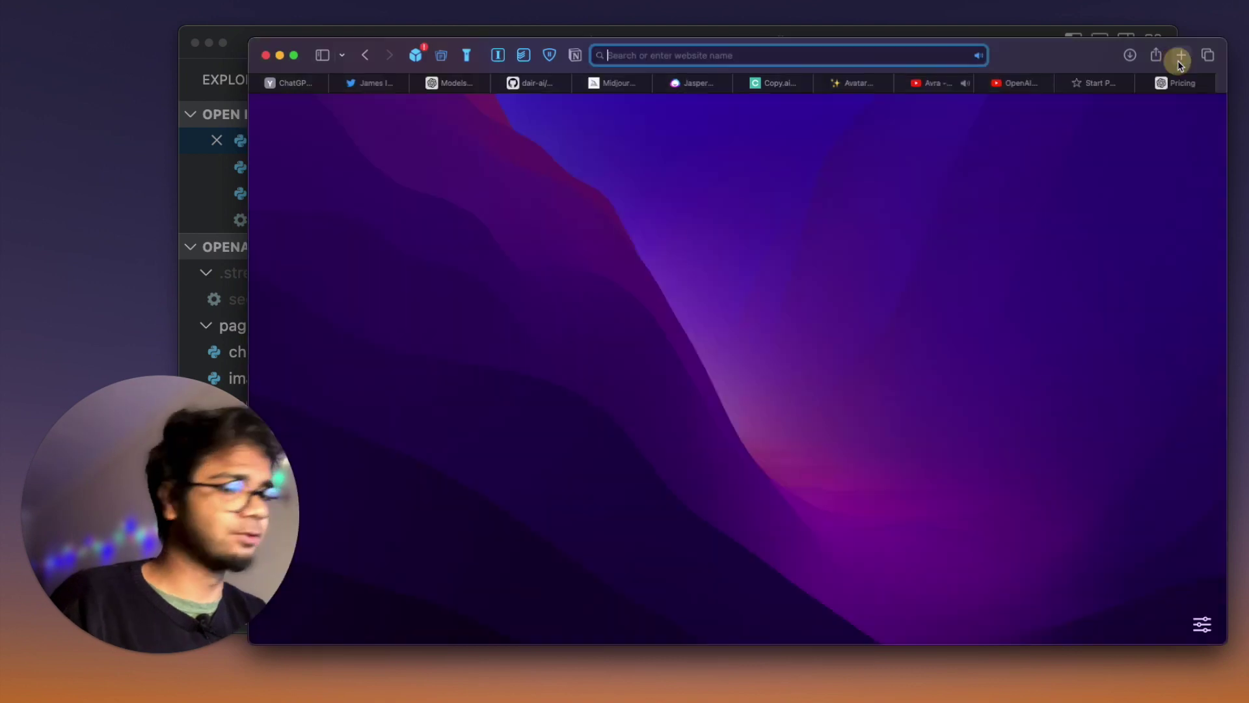
Go to medium.com and scroll the OpenAI/Streamlit summarizing article to its engine, prompt, max_tokens list.
text(med)
key(Return)
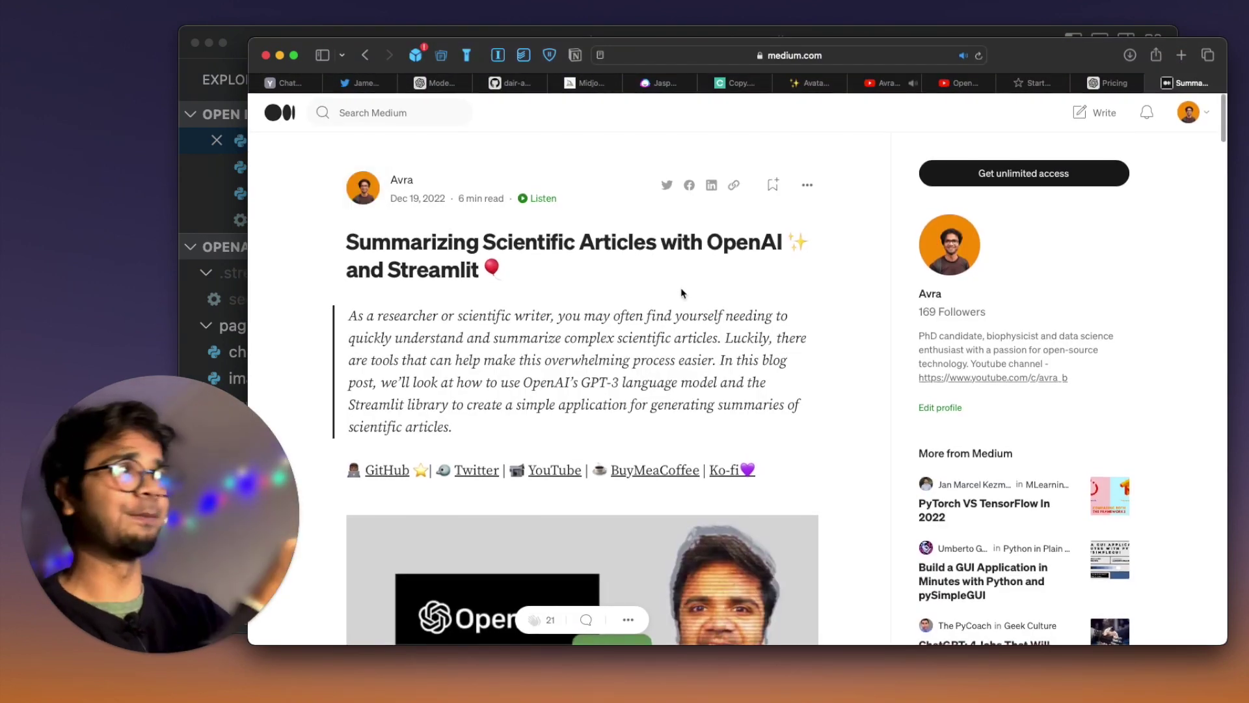
scroll(682, 293, down, 5)
scroll(683, 292, down, 15)
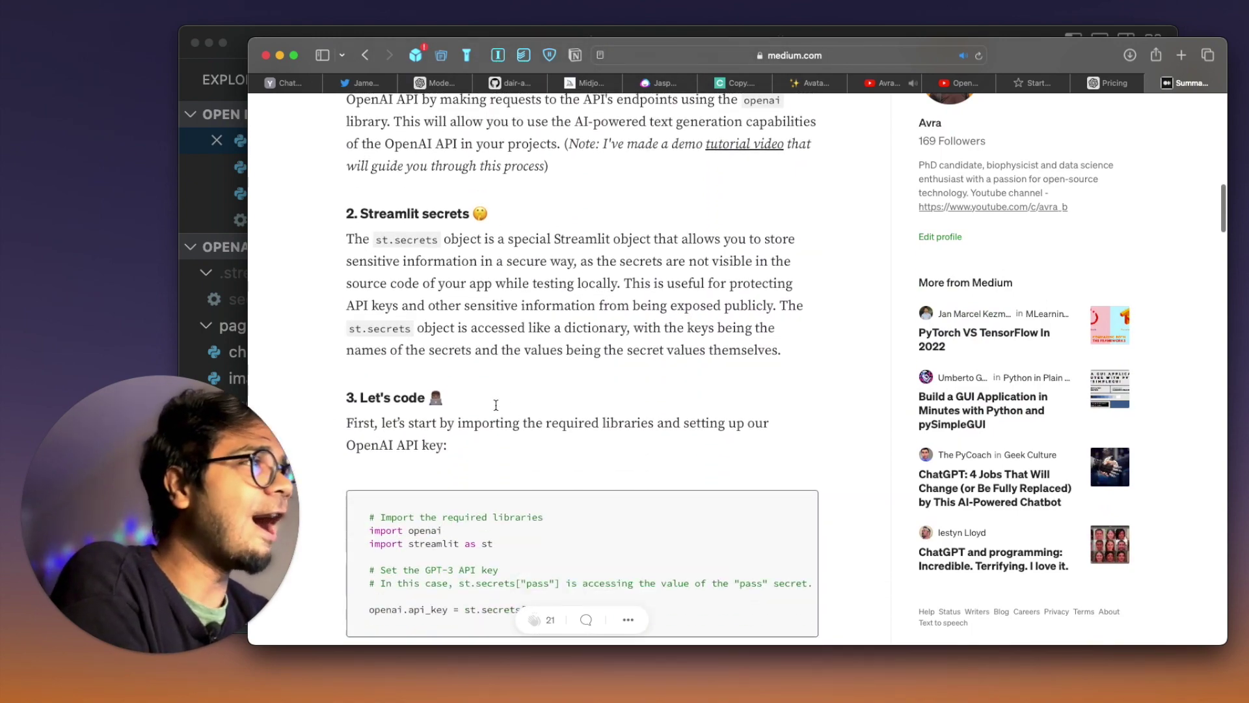
scroll(495, 405, down, 20)
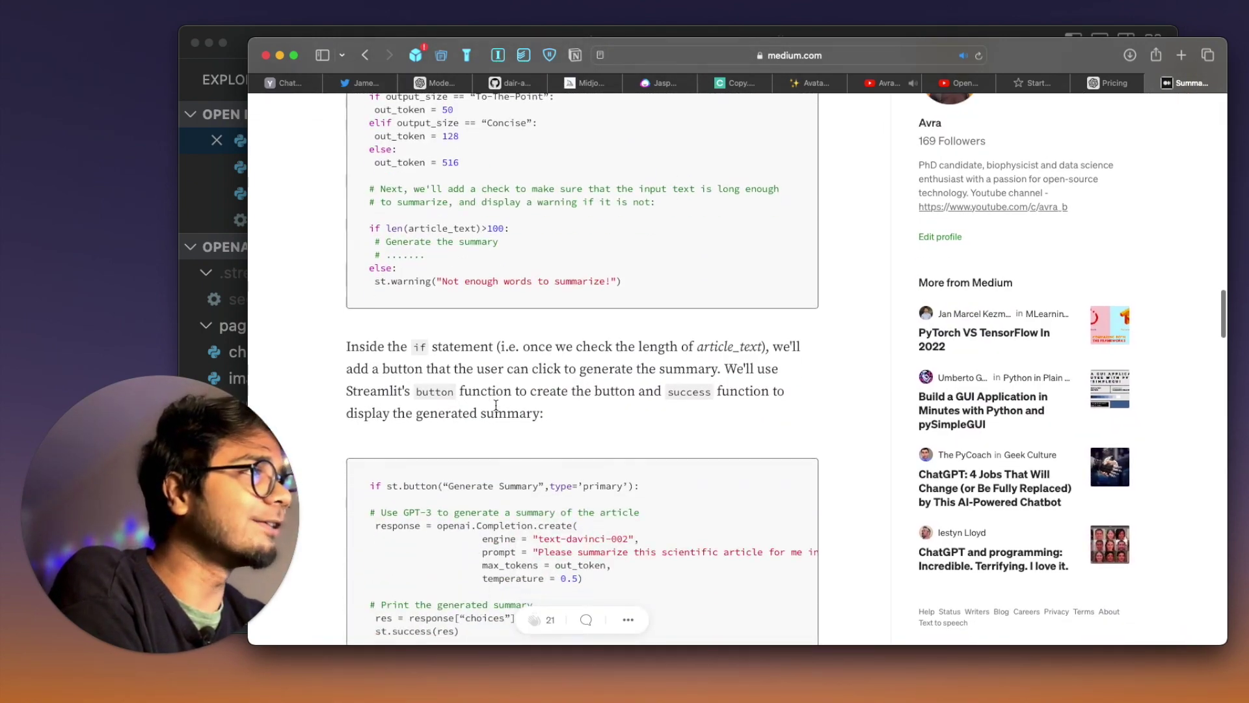
scroll(496, 405, down, 6)
scroll(510, 302, up, 2)
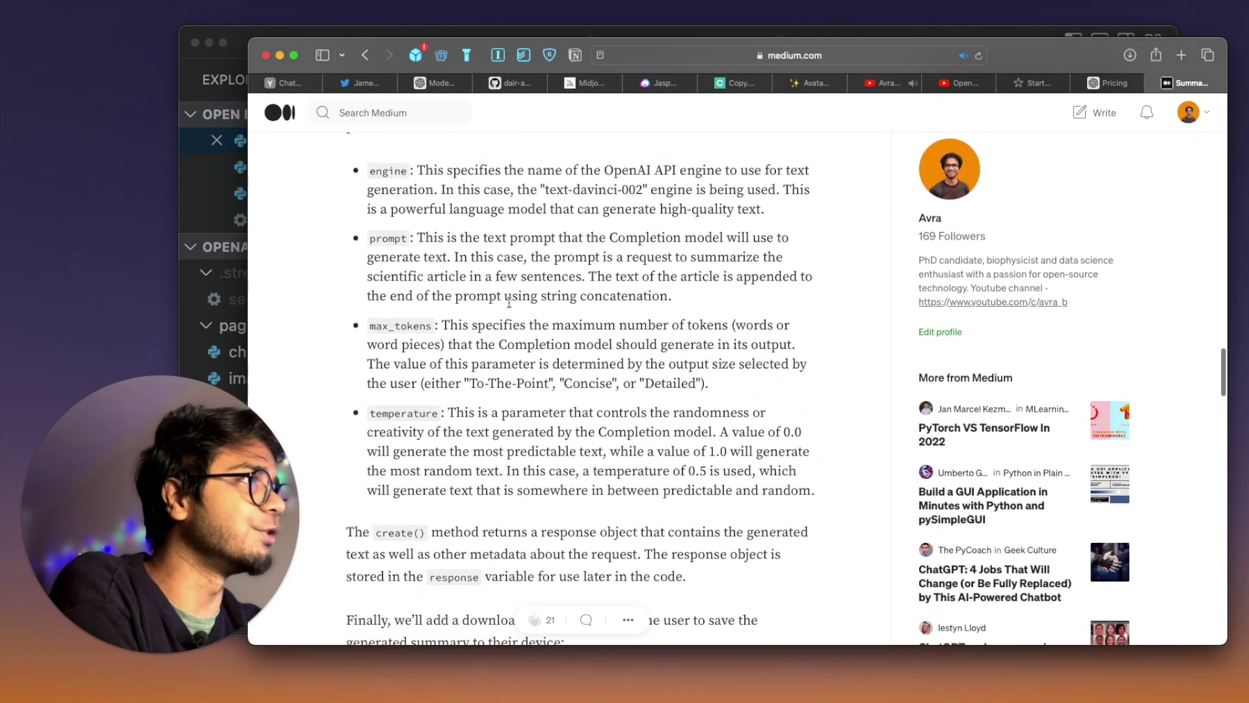
click(203, 205)
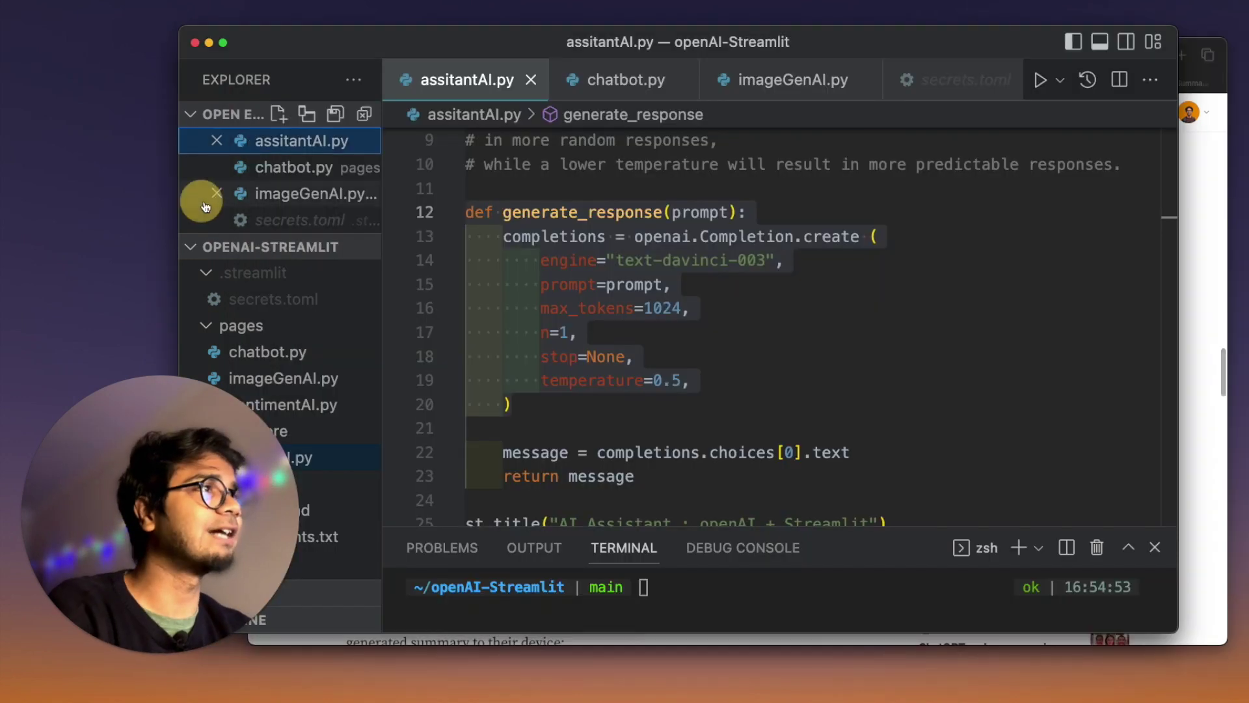
Rearrange the editor and browser windows and hide the editor's file sidebar.
drag(965, 49, 748, 40)
click(1135, 246)
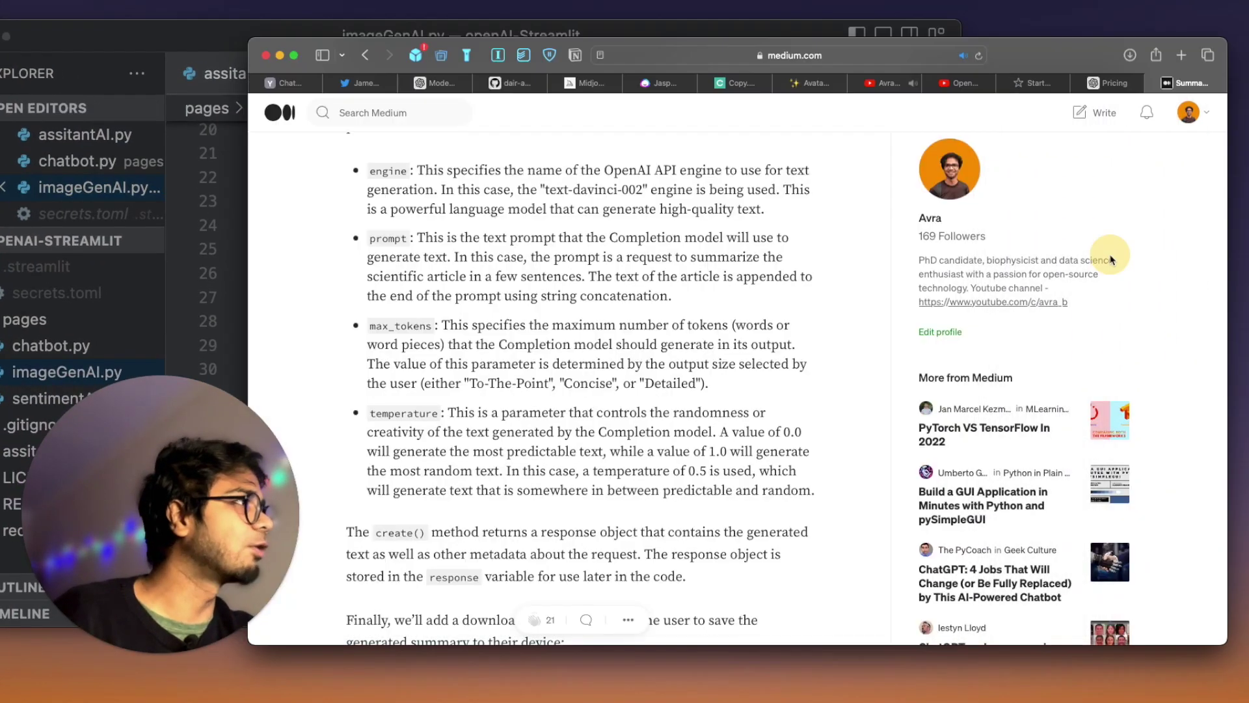
drag(1051, 56, 1186, 21)
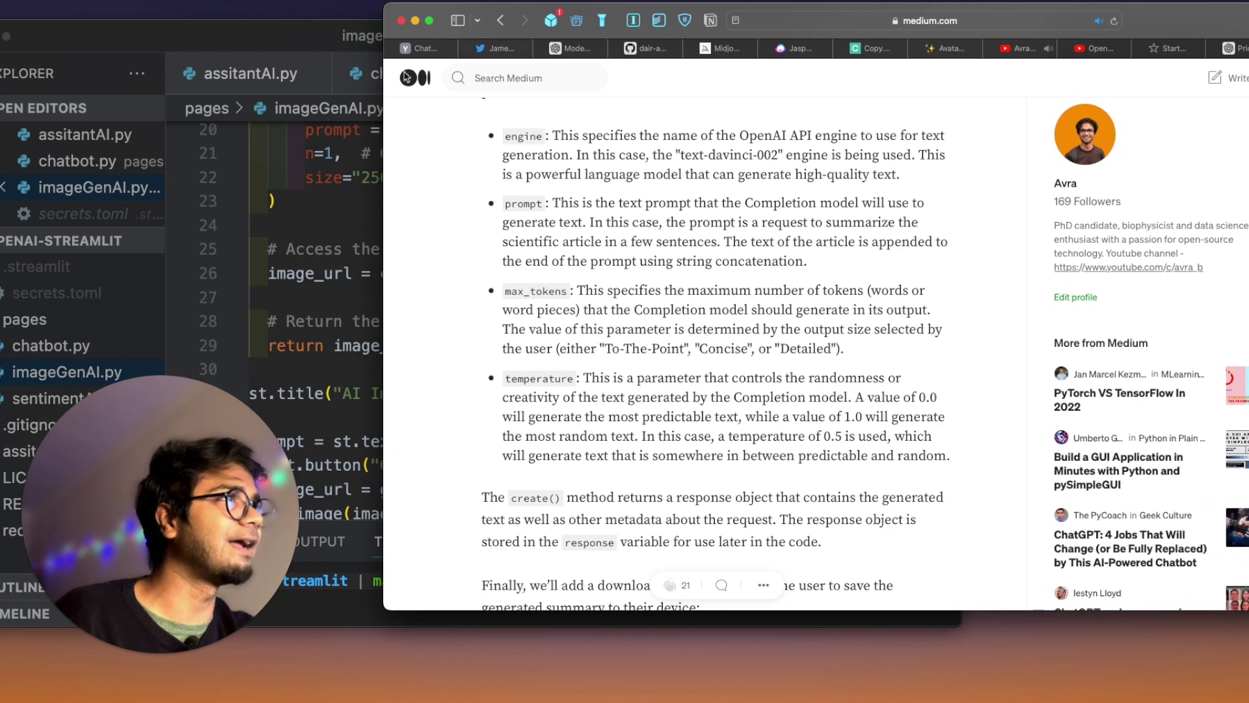
click(341, 248)
key(super+b)
drag(671, 40, 750, 80)
Lay the imageGenAI.py editor over the Medium article and focus the terminal.
click(1161, 185)
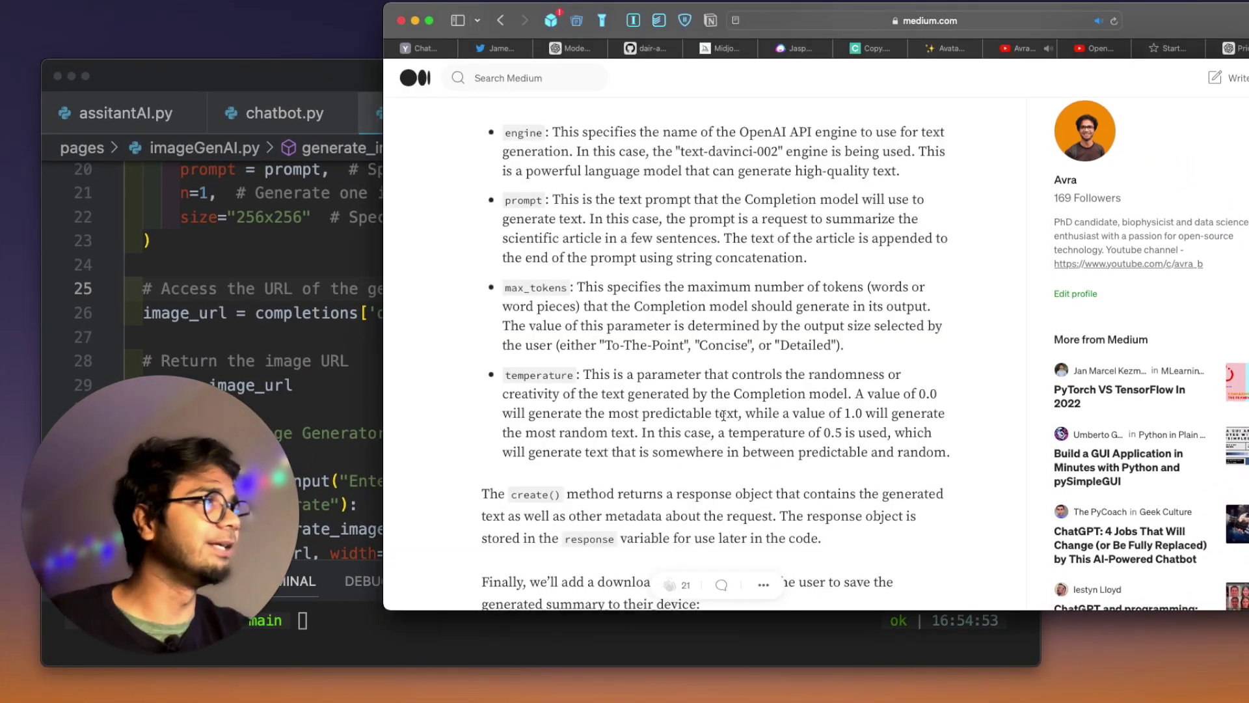
scroll(716, 326, down, 1)
click(264, 290)
drag(780, 80, 1041, 51)
scroll(625, 281, up, 3)
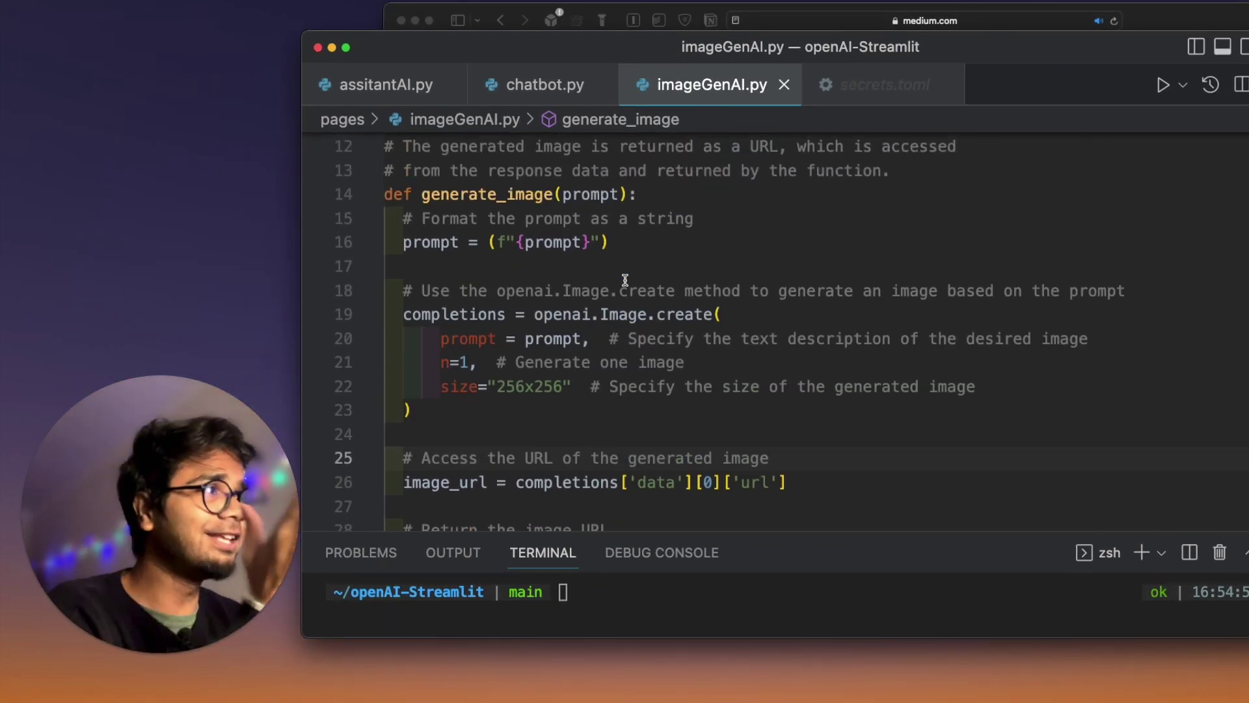
scroll(625, 281, down, 3)
click(644, 608)
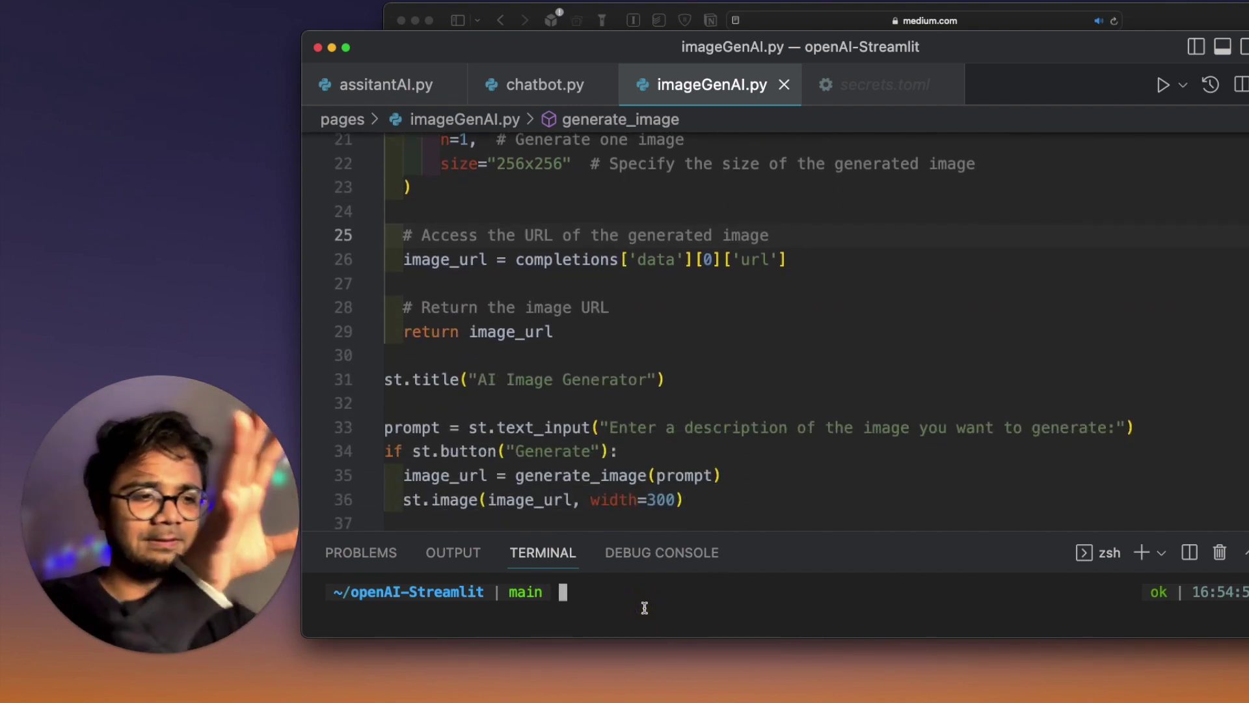
Run 'streamlit run assitantAI.py' in the terminal to launch the AI Assistant app.
text(streaml)
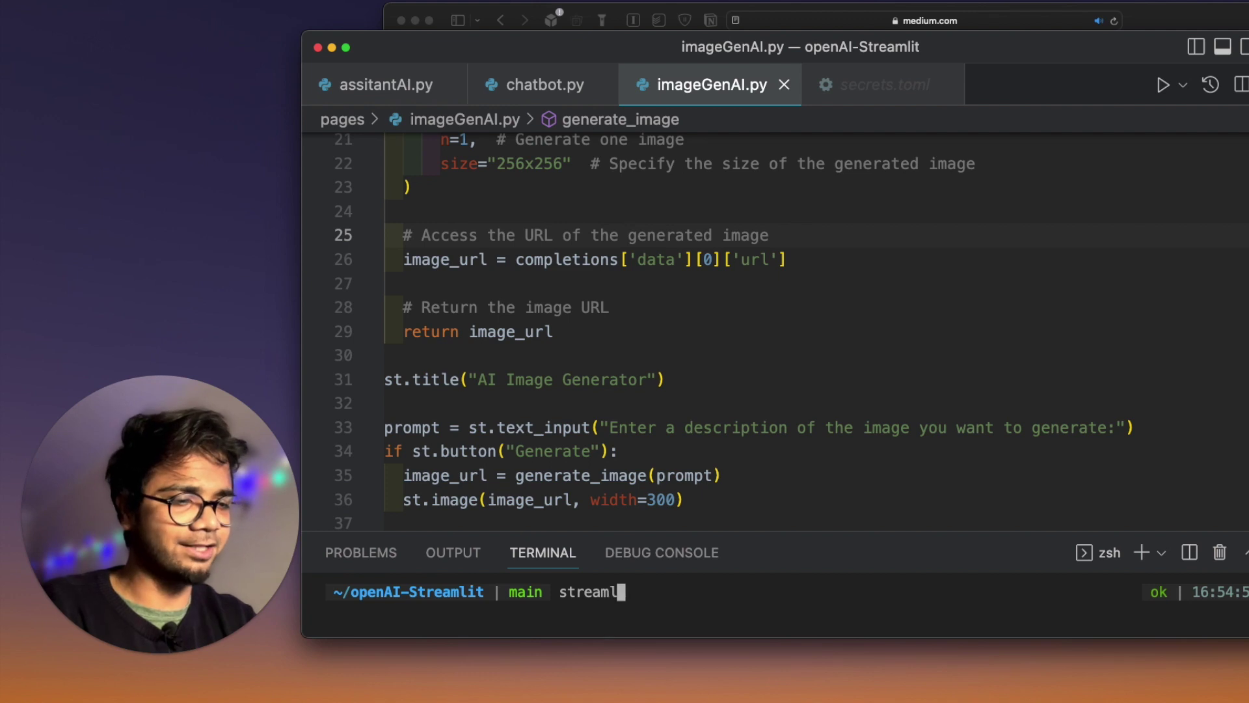
text(it run)
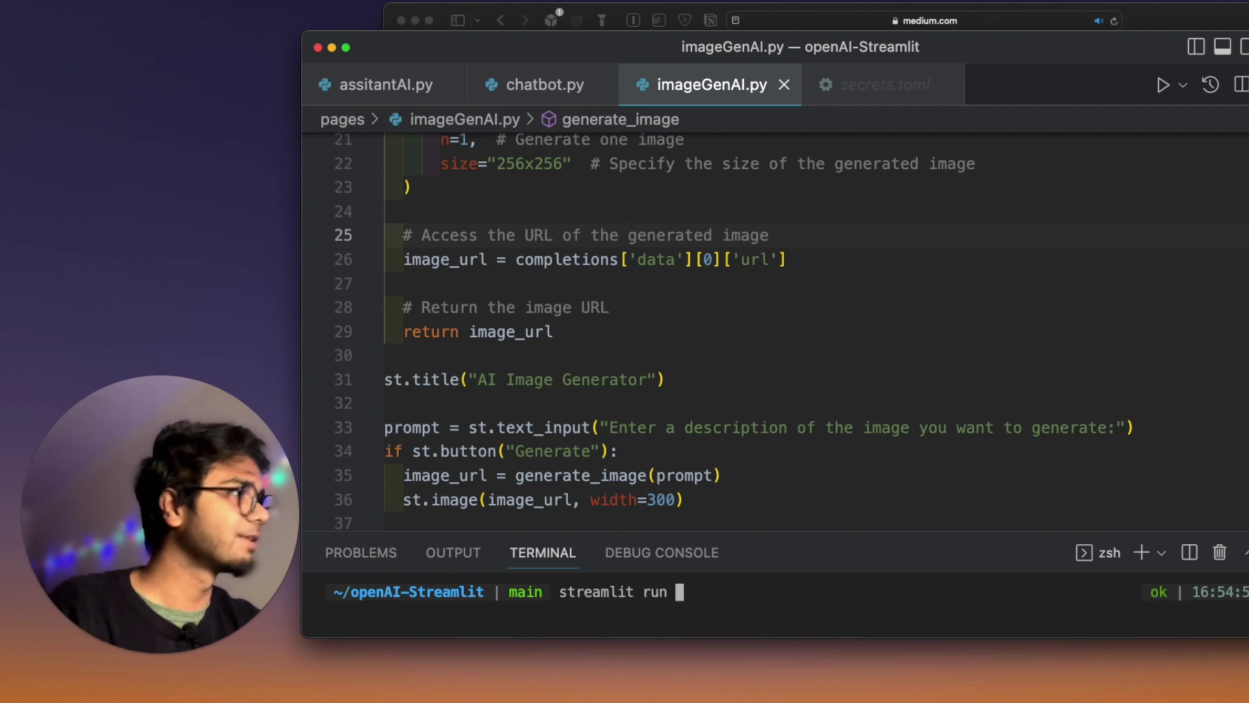
click(355, 85)
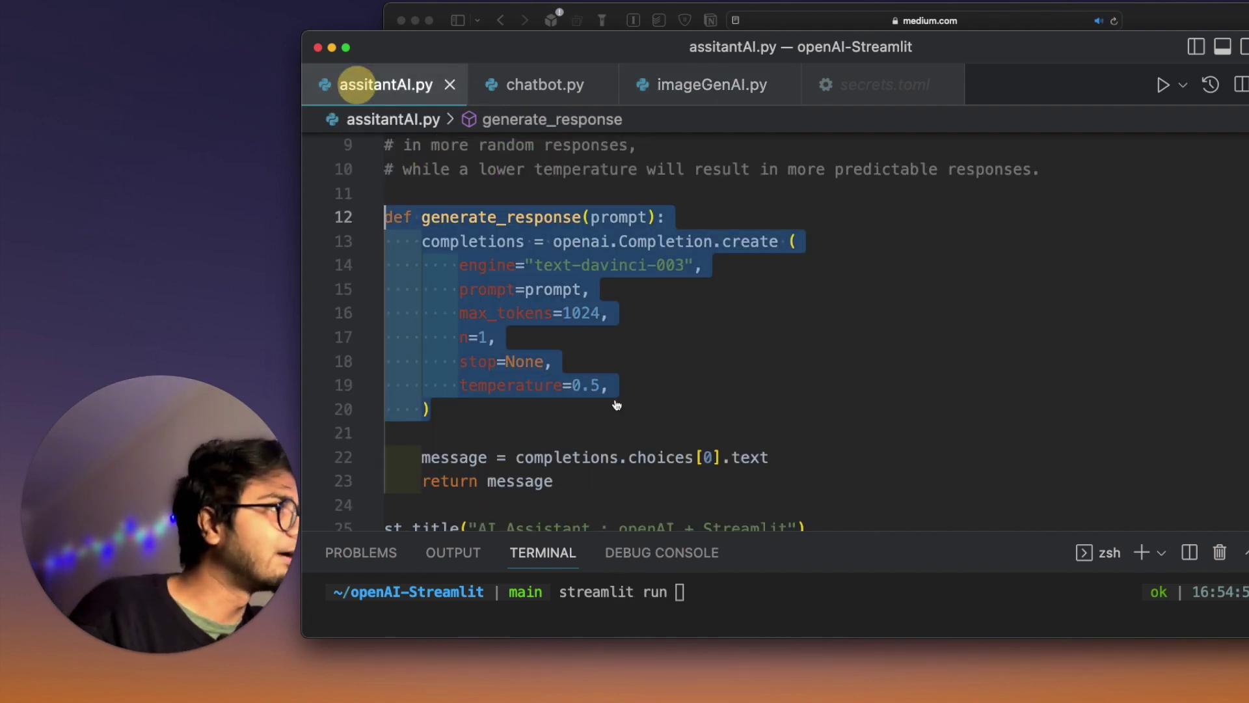
scroll(680, 459, down, 4)
click(722, 602)
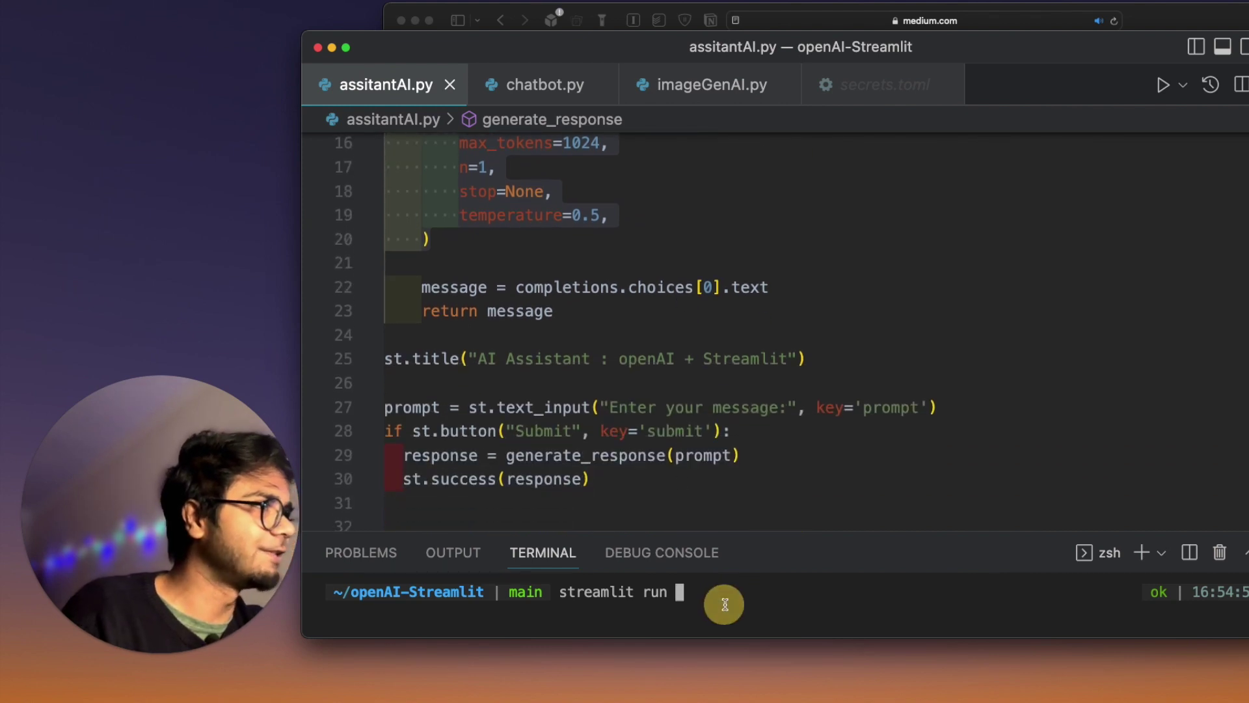
text(assitantAI.py)
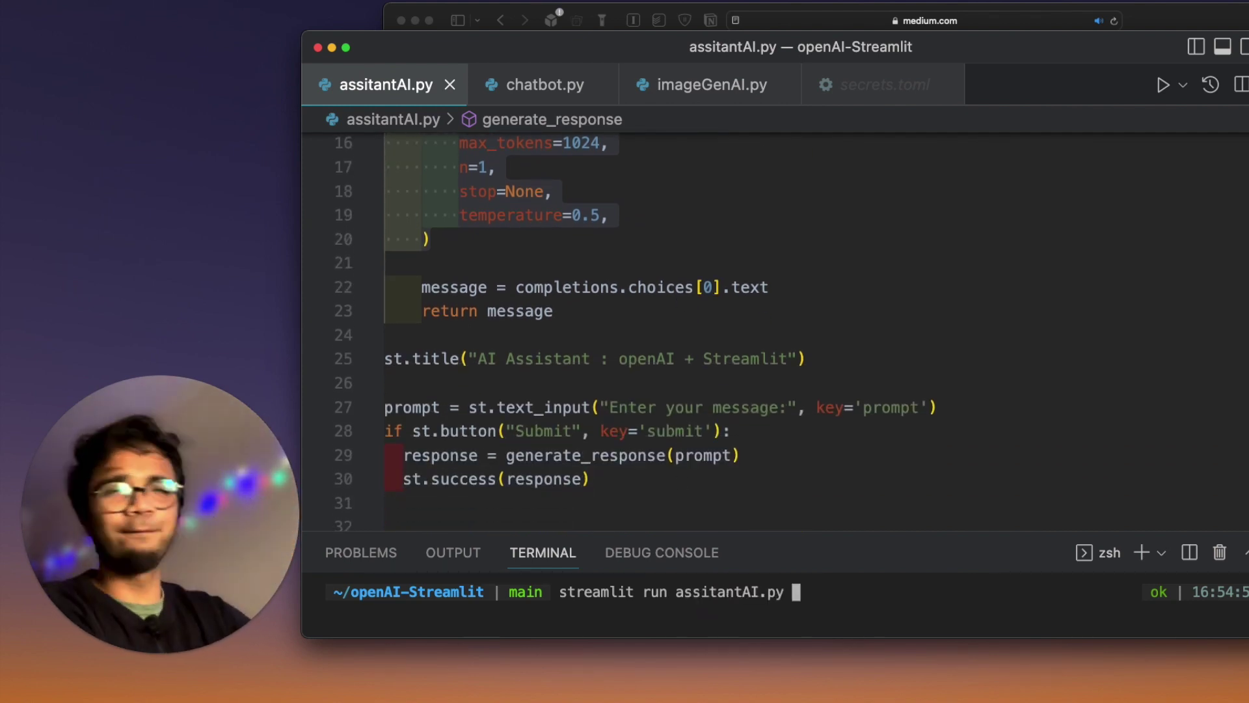
key(Return)
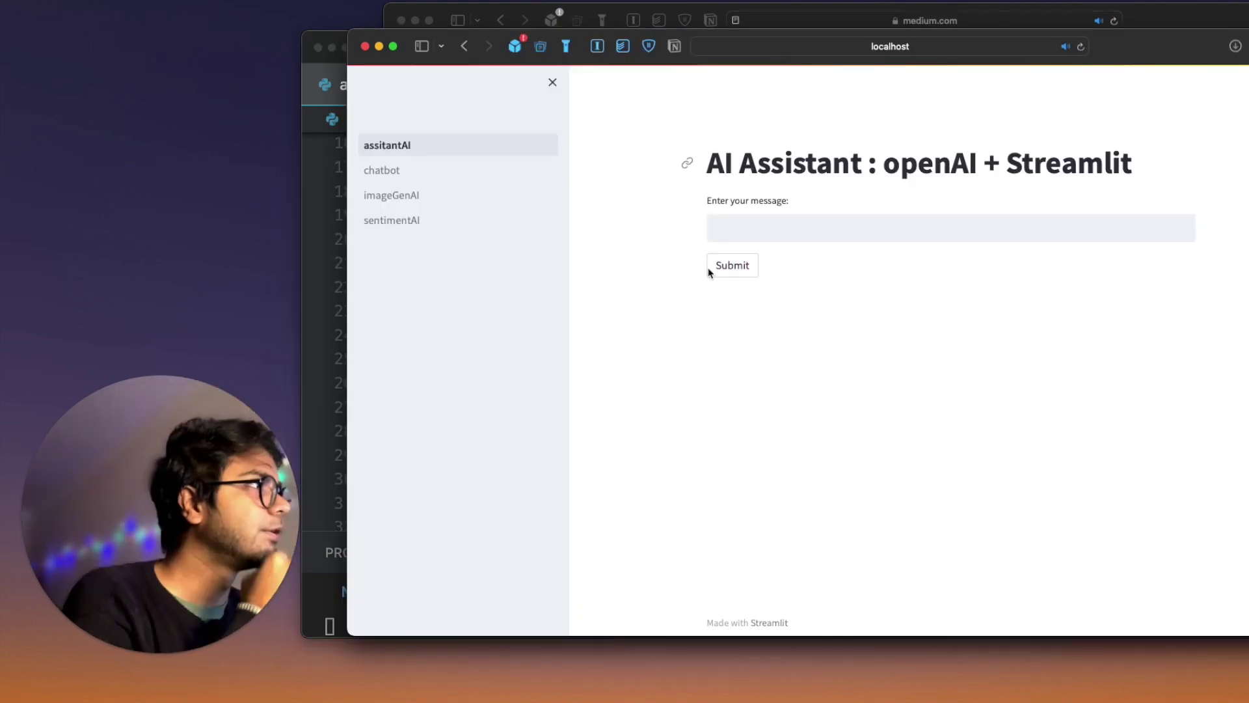
Open .streamlit/secrets.toml from the project's Explorer.
click(756, 234)
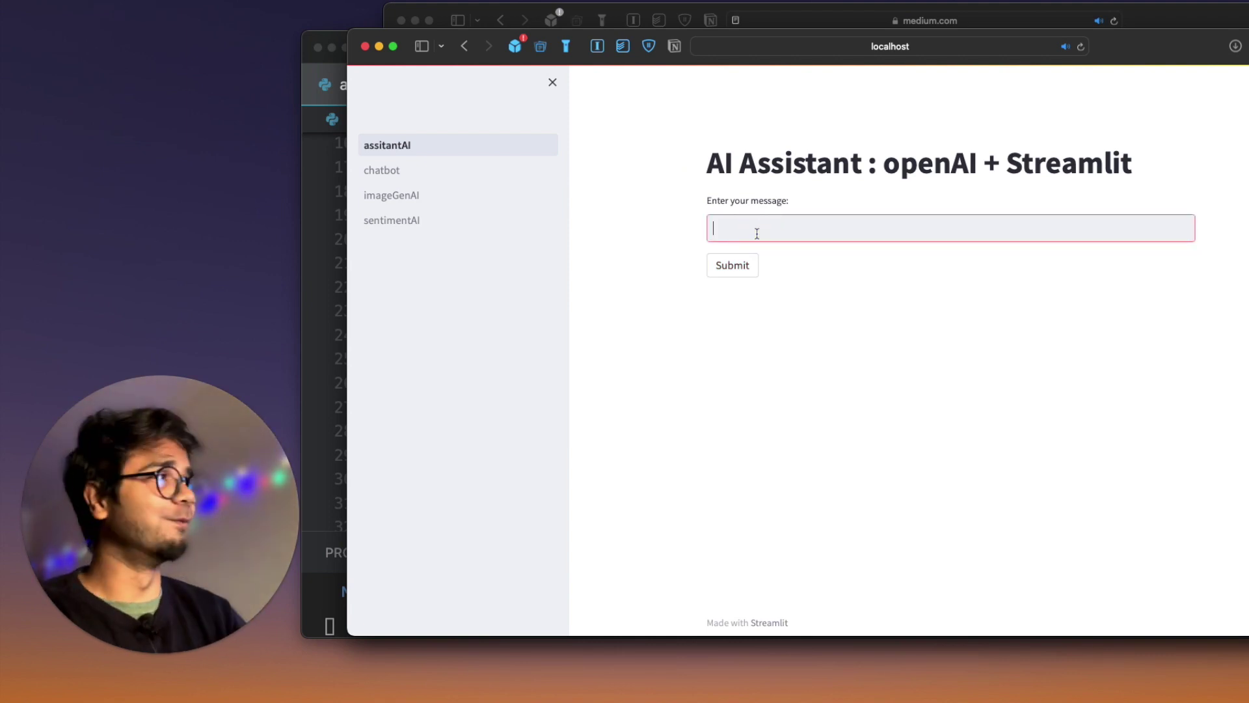
click(311, 59)
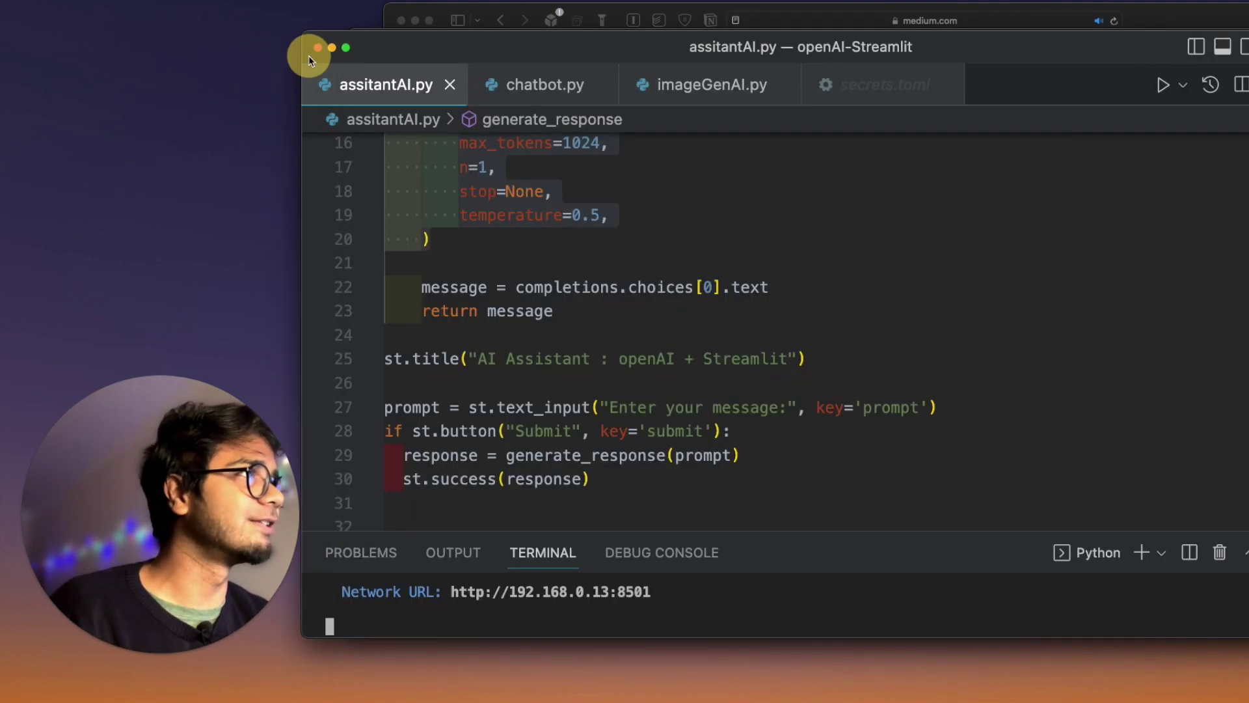
key(super+shift+e)
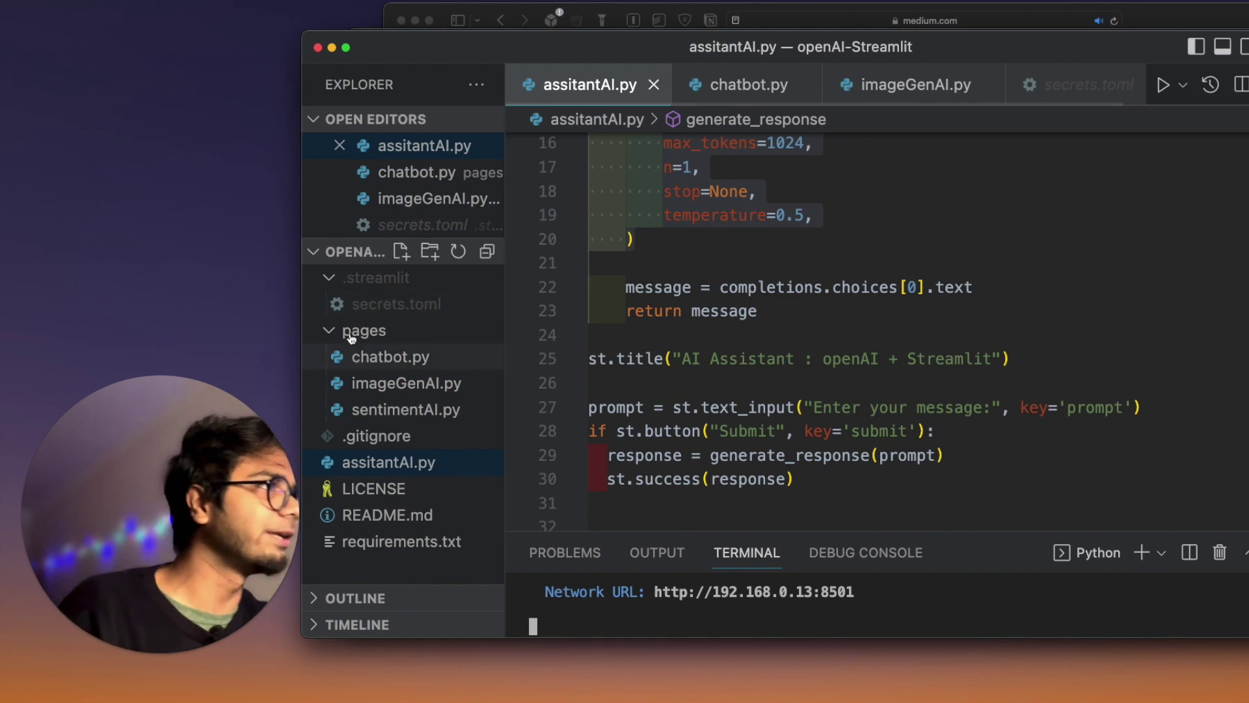
click(362, 309)
Replace the api_secret value with the newly pasted key and save the file.
double_click(795, 144)
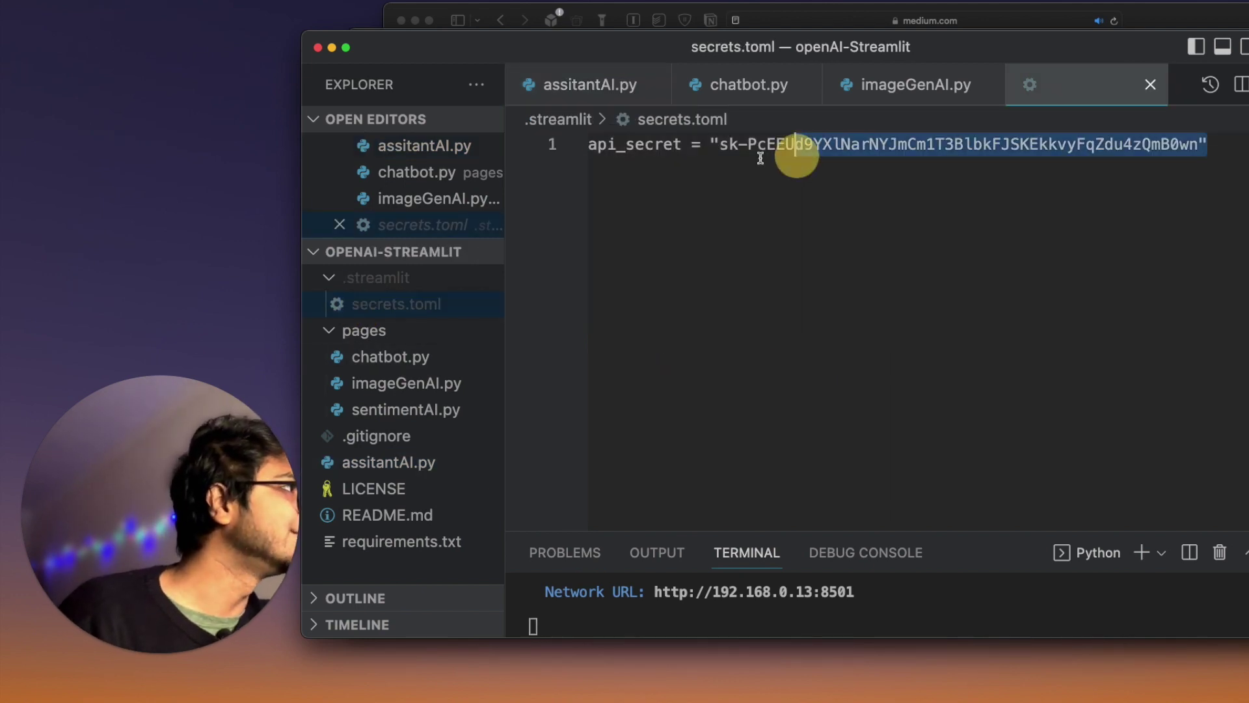
drag(720, 144, 1207, 144)
key(BackSpace)
key(super+v)
key(super+s)
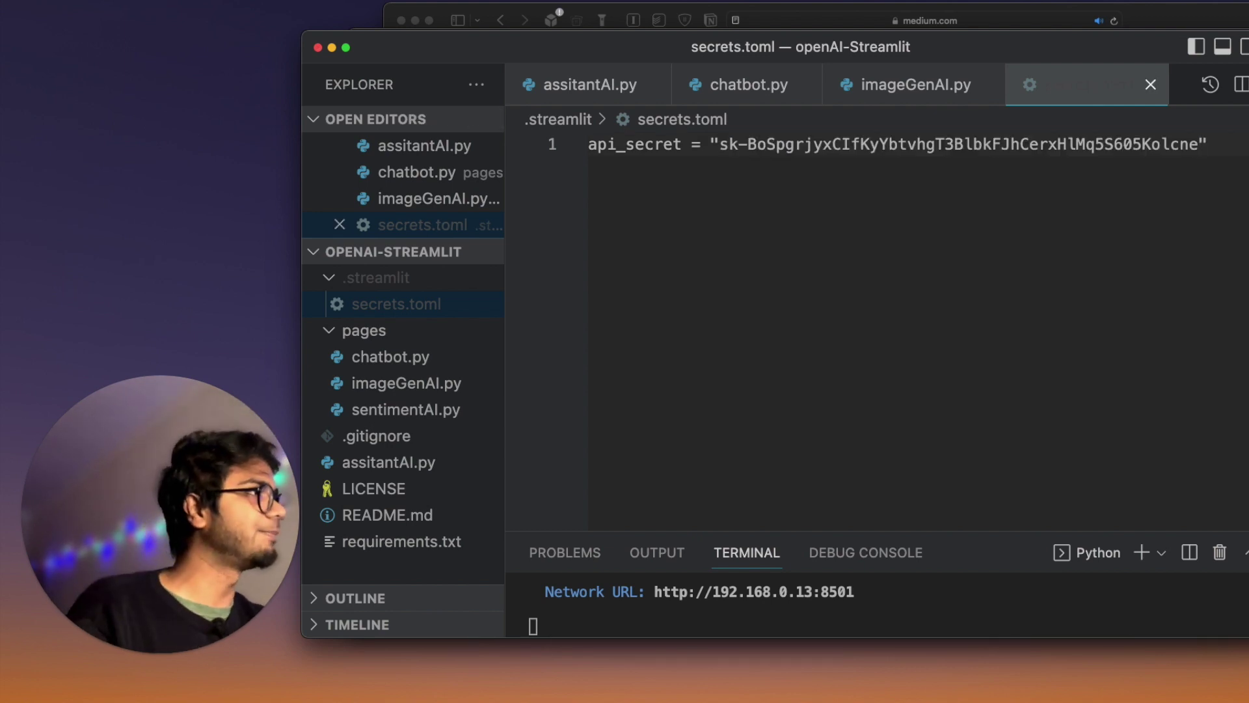
Rerun the AI Assistant app in the browser and focus its message box.
key(super+Tab)
click(1210, 89)
click(770, 230)
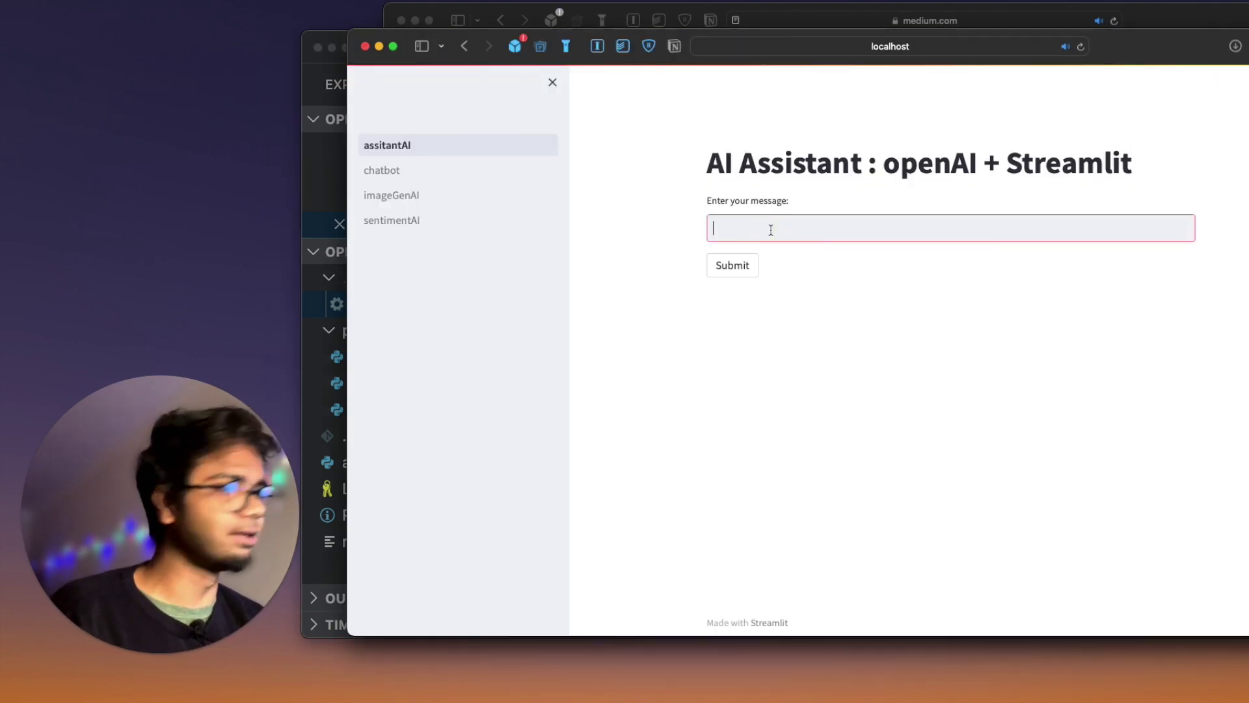
Submit 'Tell me about openAI' to the assistant and read its generated answer.
text(Tell me about openAI)
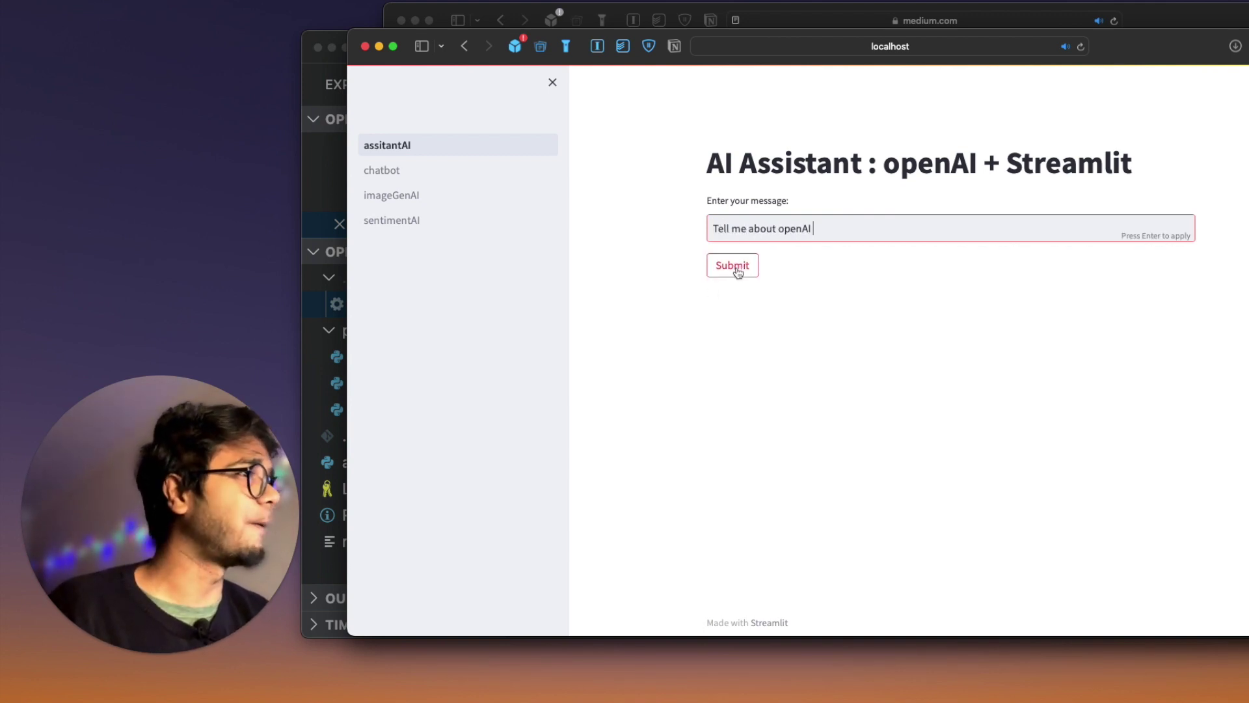
click(734, 267)
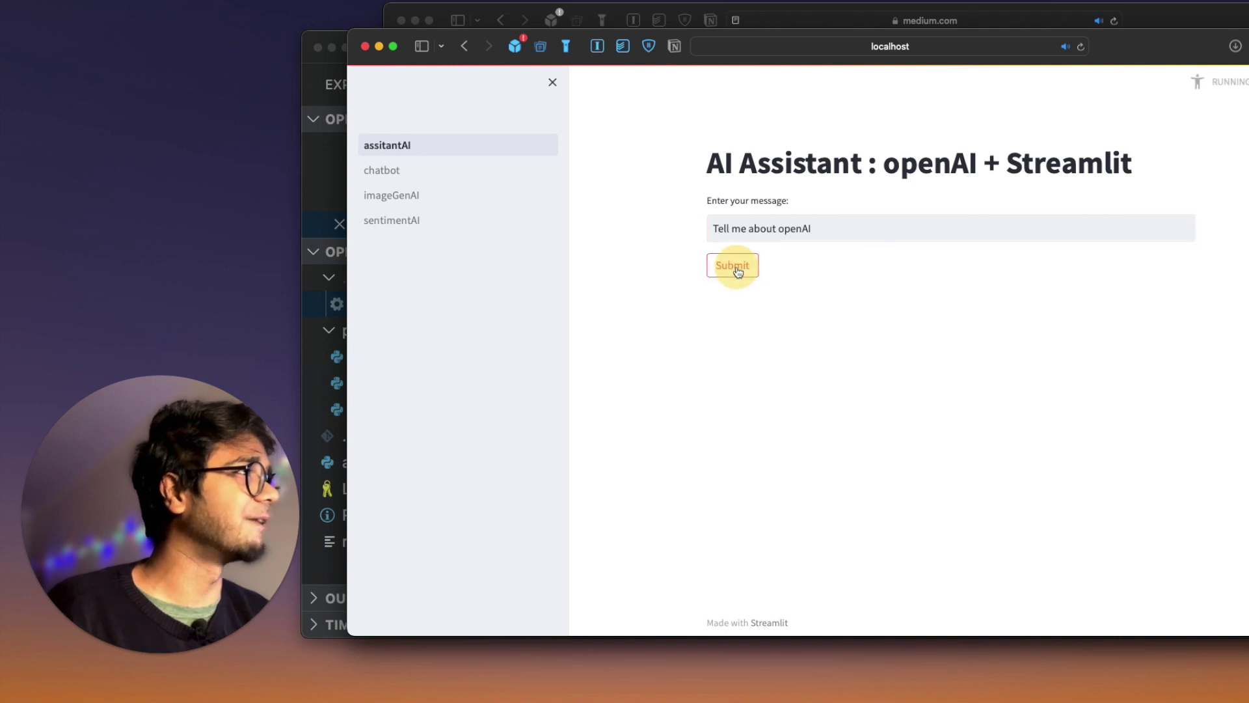
drag(1124, 52, 1025, 36)
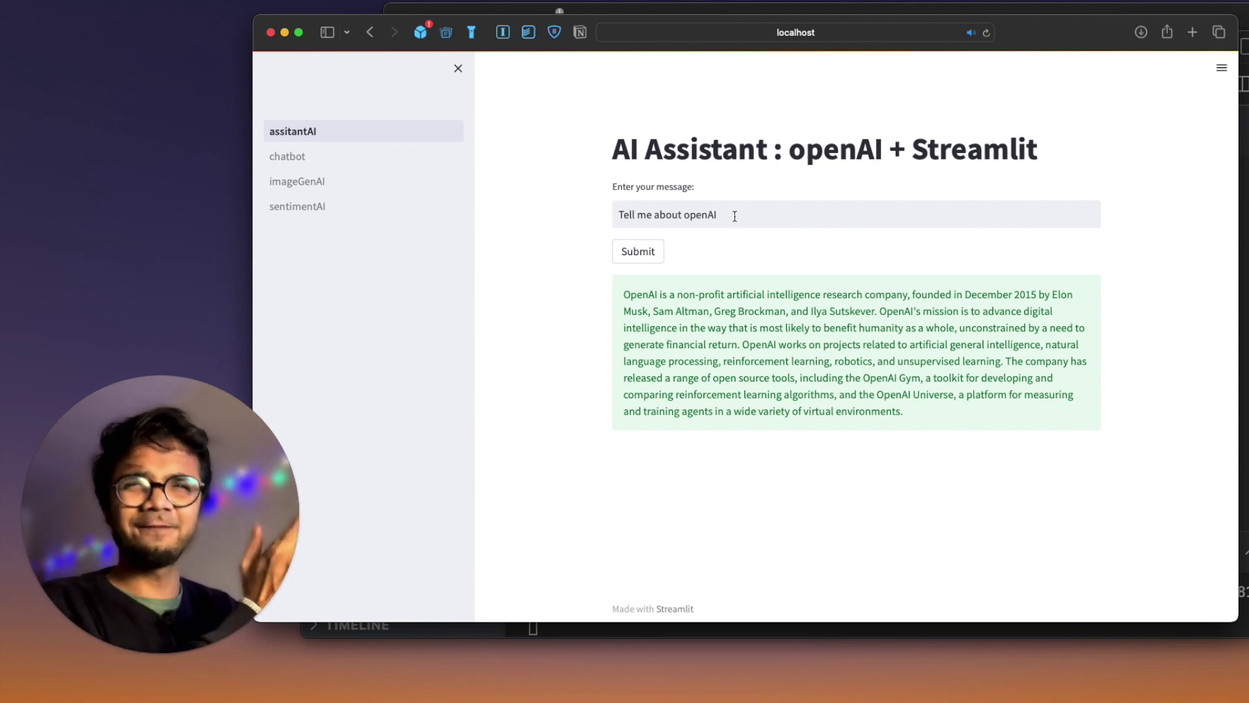
double_click(636, 297)
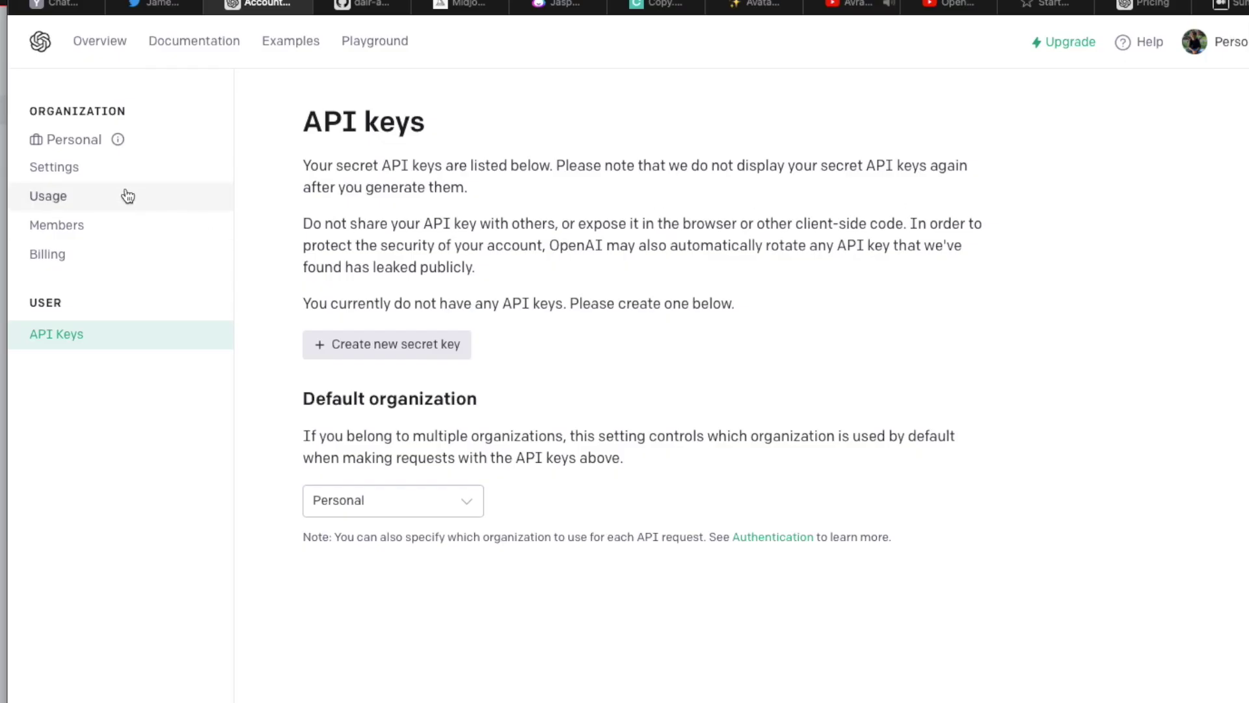
Check the Usage page's $1.50 of $18.00 trial spend, then select the assistant's answer.
click(68, 196)
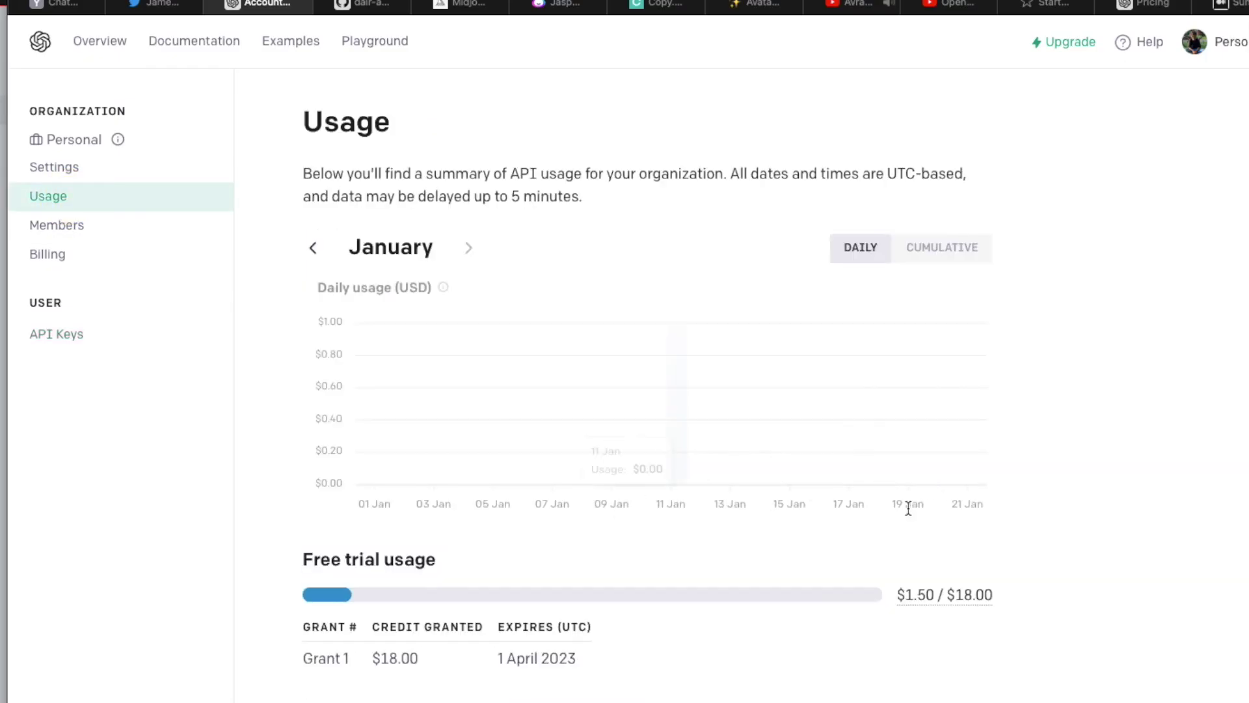
scroll(677, 559, down, 2)
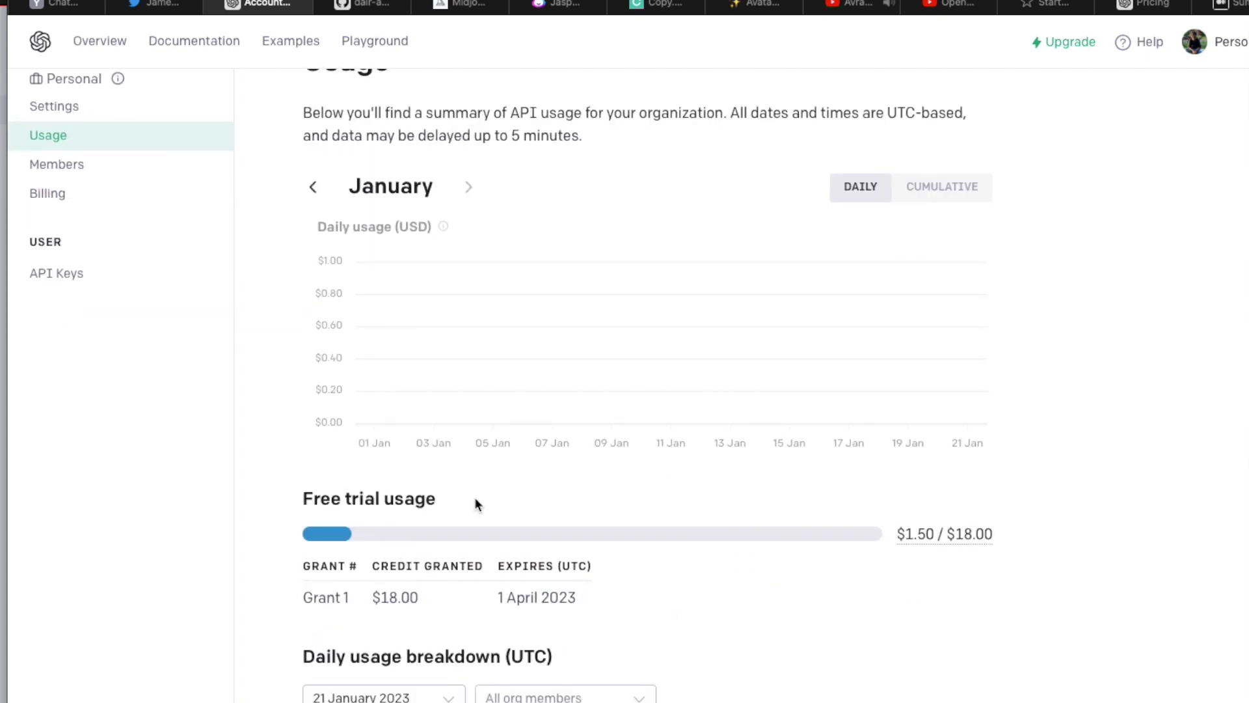
scroll(474, 497, down, 1)
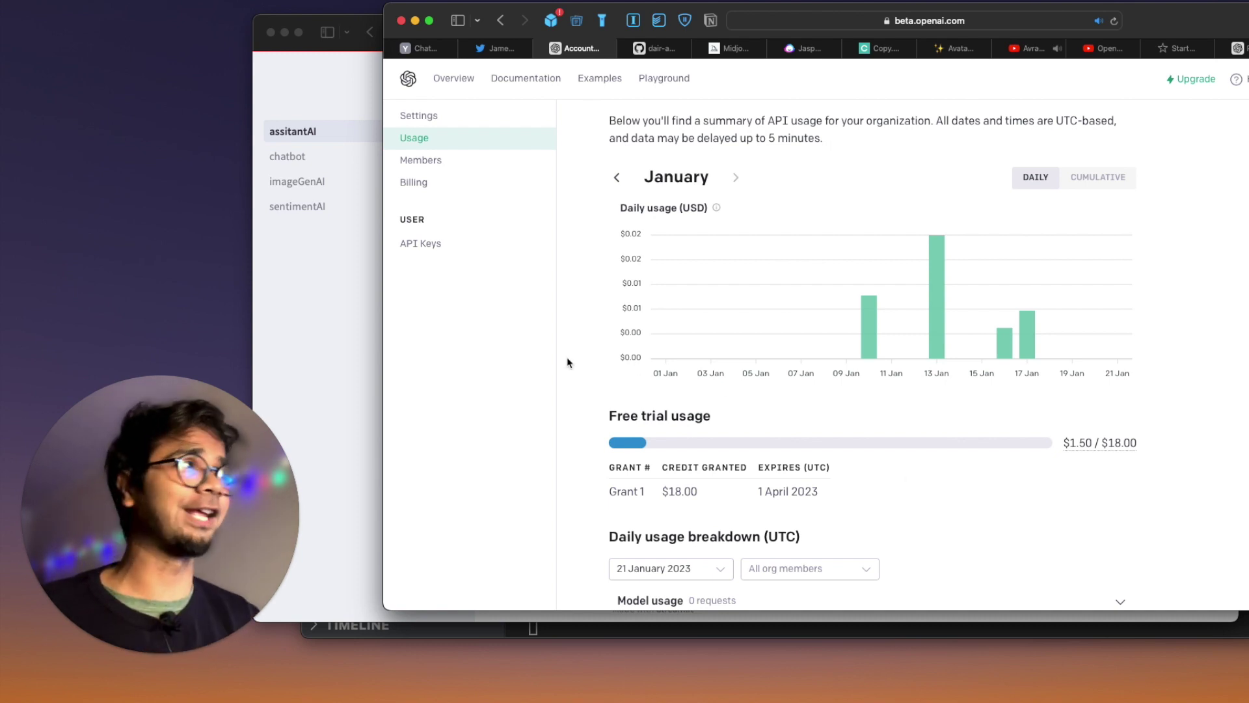
click(327, 368)
drag(900, 412, 625, 292)
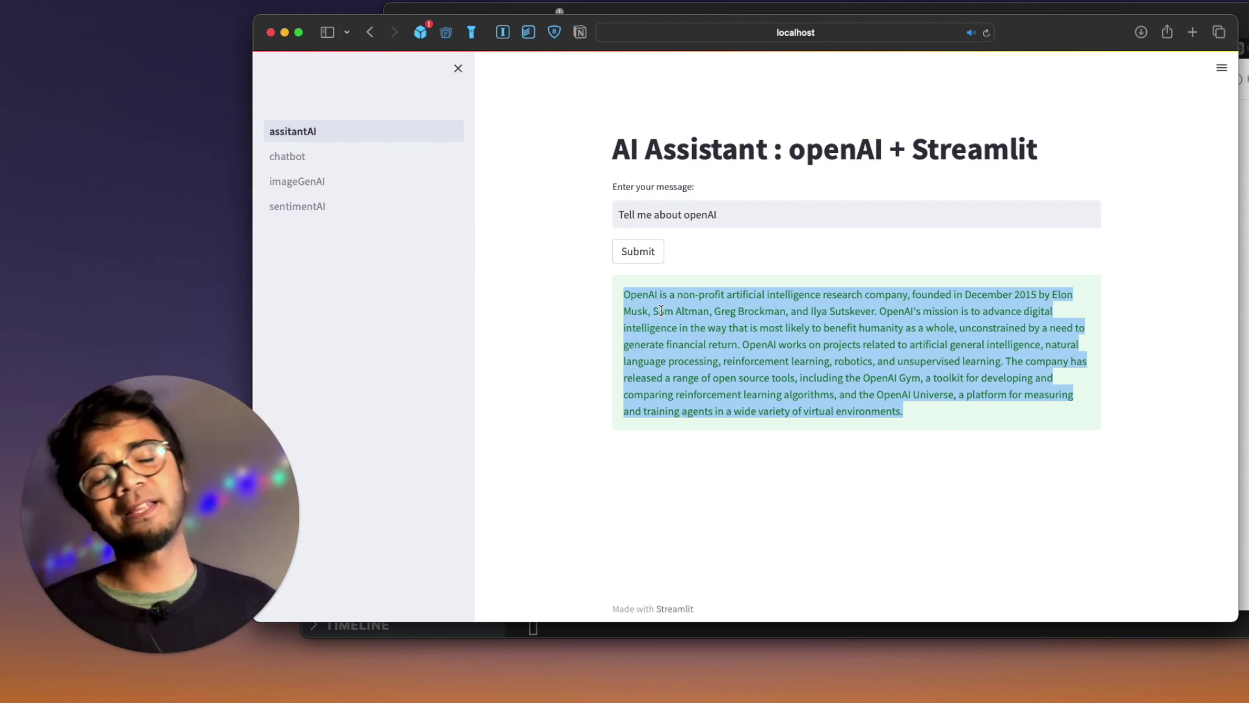
Switch back to the OpenAI Usage window with Cmd+`.
key(super+grave)
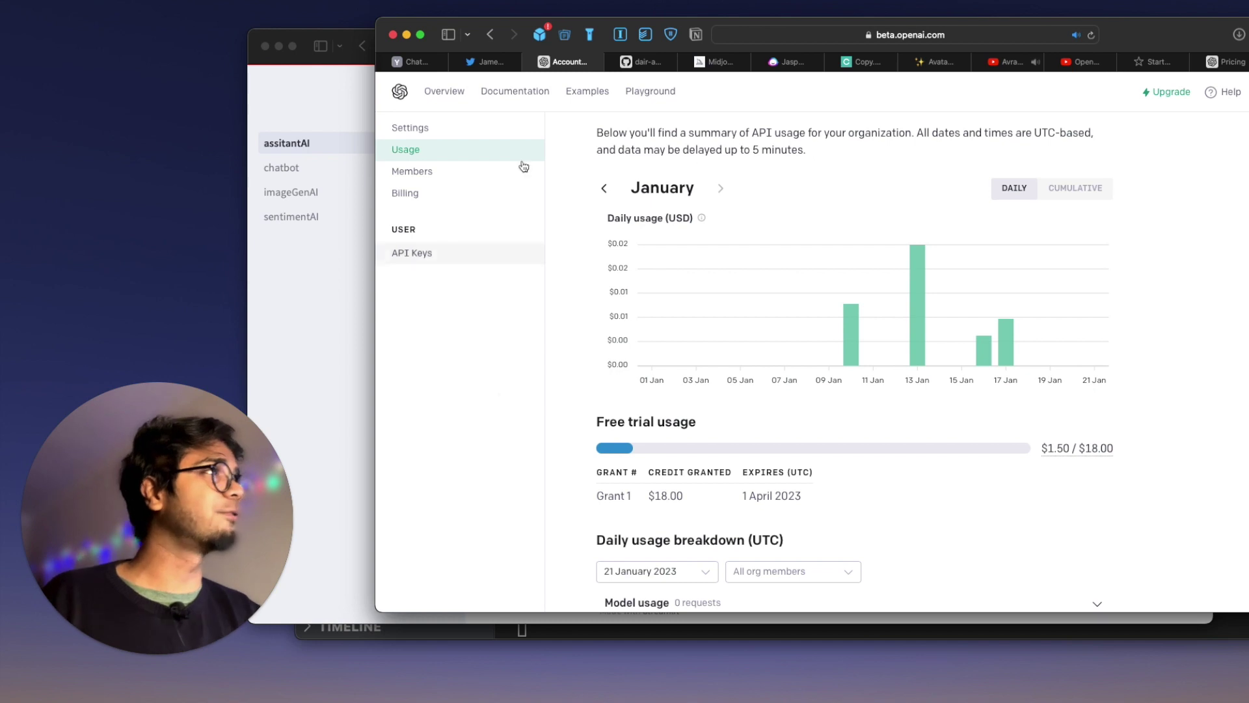
View the 'Personal' organization's settings and ID, then go to the ChatGPT paid-plan tweet tab.
drag(1181, 43, 1029, 65)
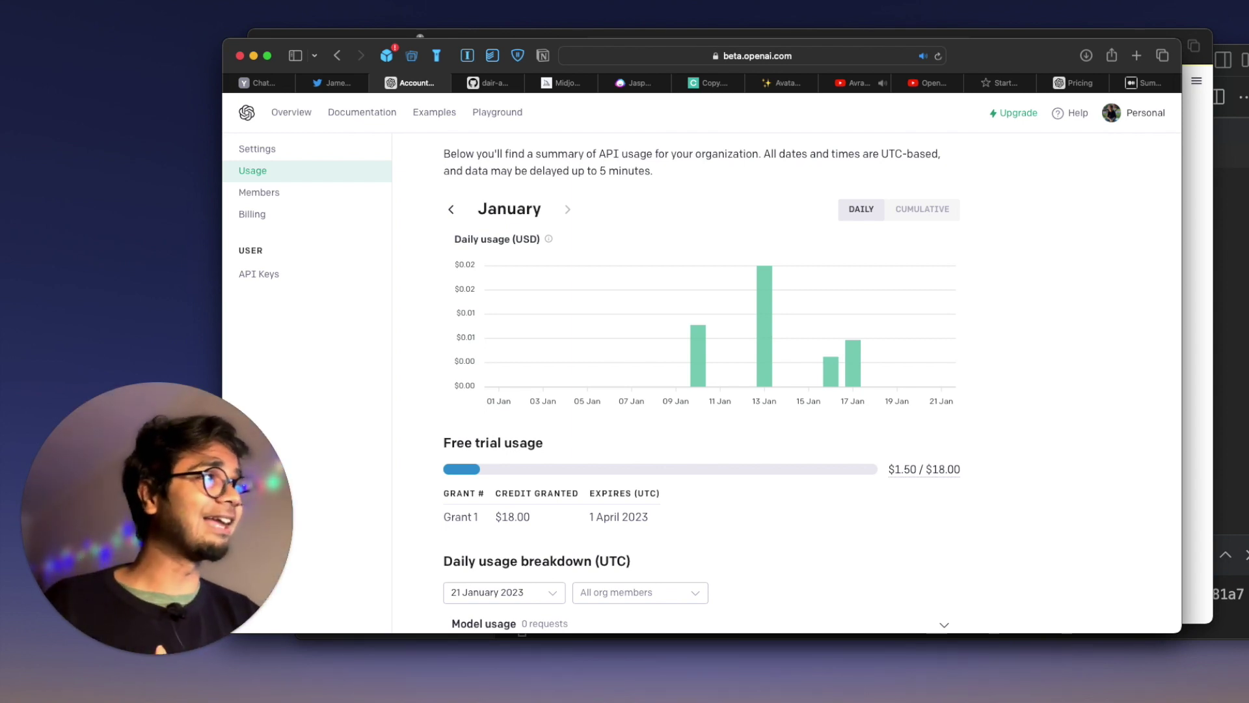
scroll(298, 159, up, 2)
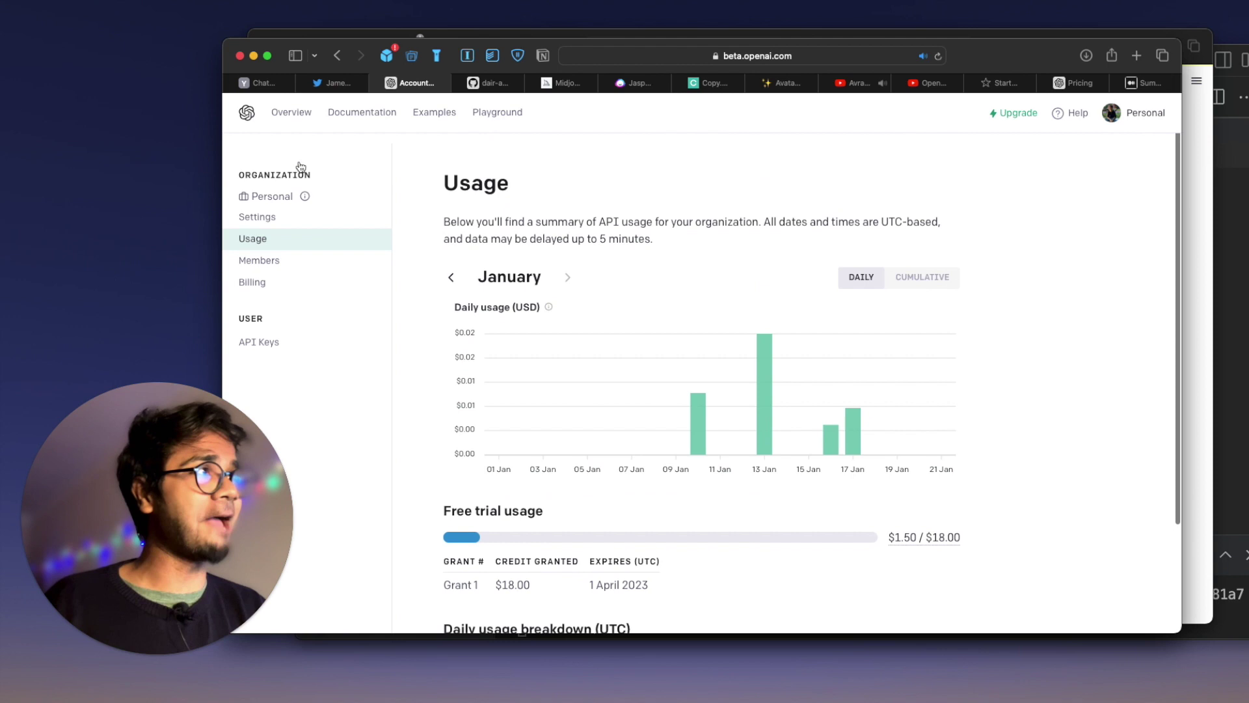
click(258, 207)
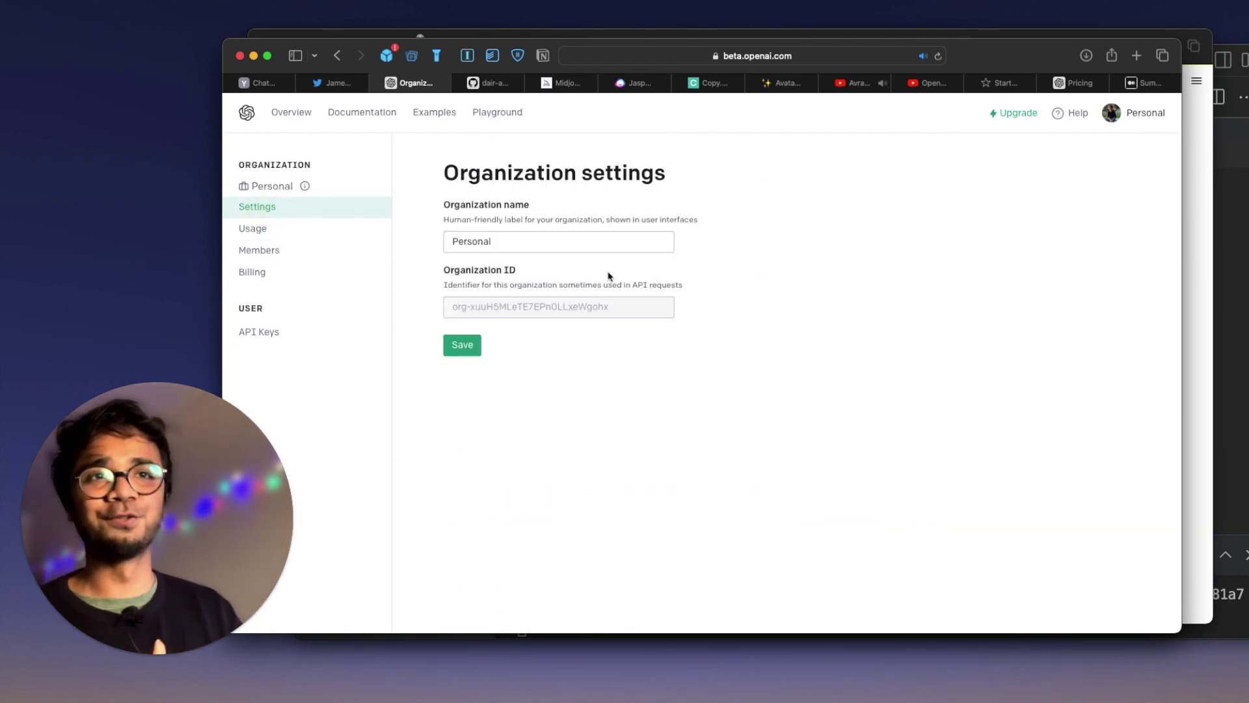
click(333, 83)
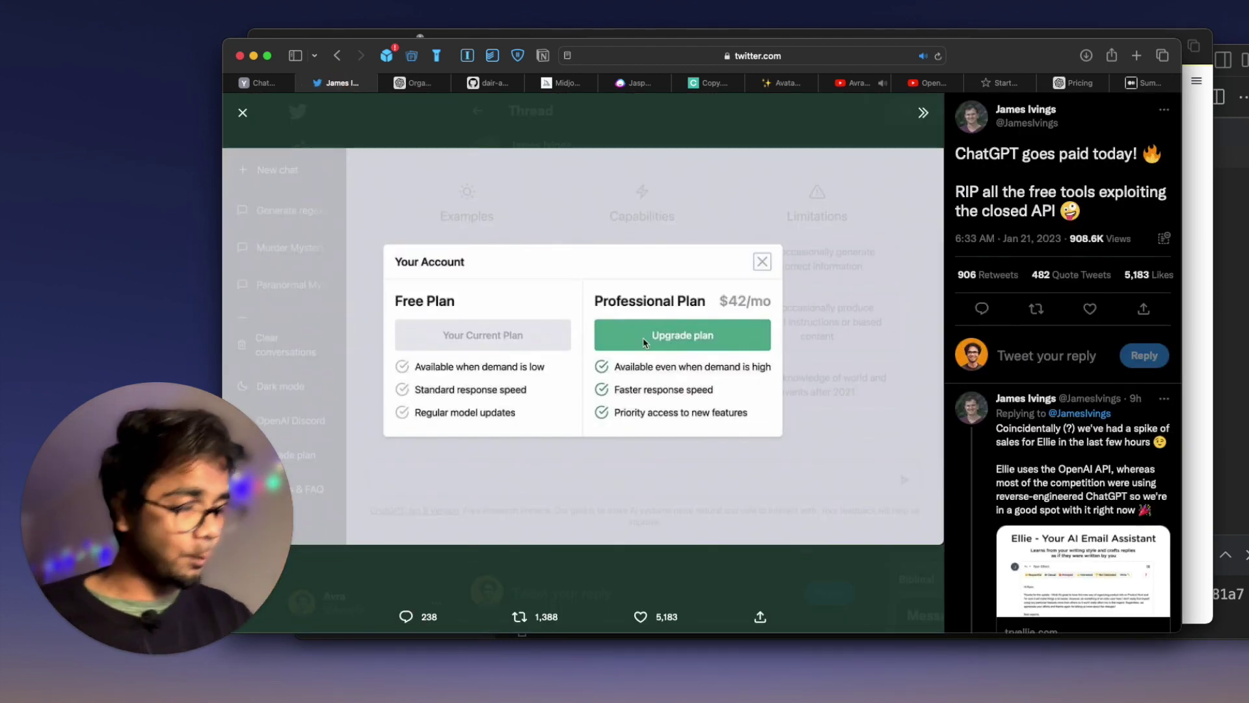
Return to the Hacker News thread on ChatGPT's $42/mo 'Professional Plan'.
click(263, 83)
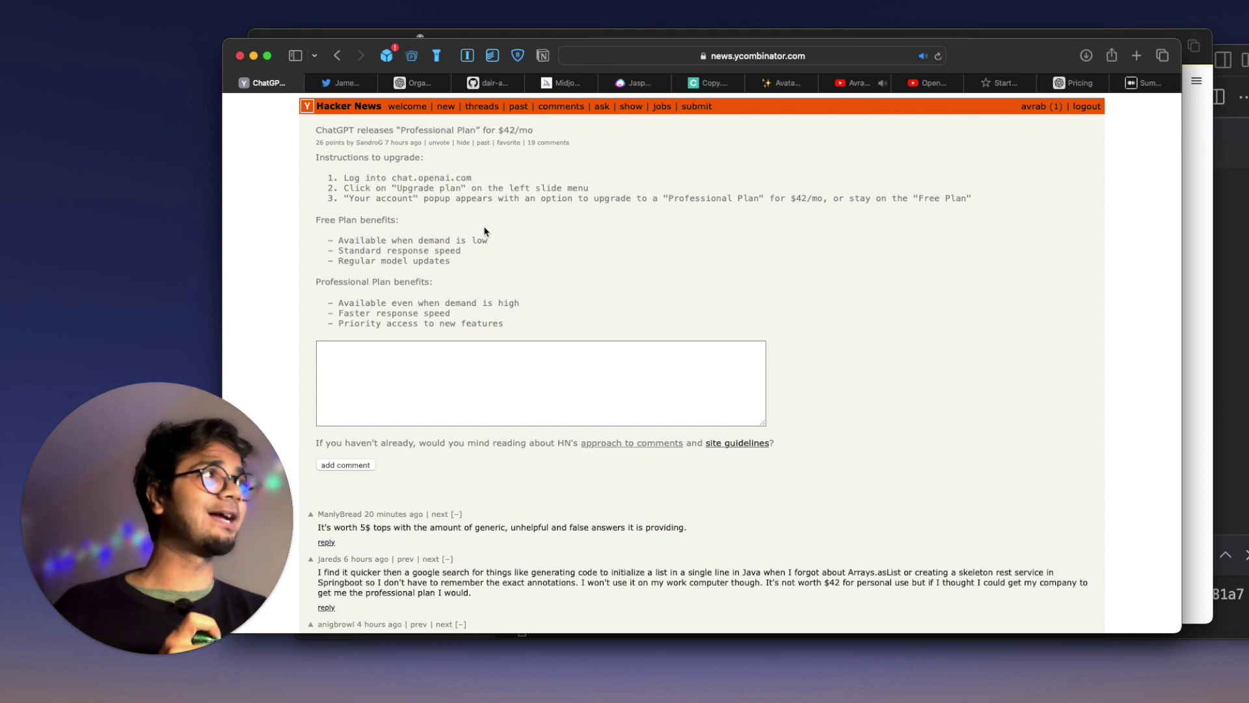
Show the AI-Product-Index README's Conversational AI, Design and Education lists.
click(488, 82)
scroll(494, 302, down, 6)
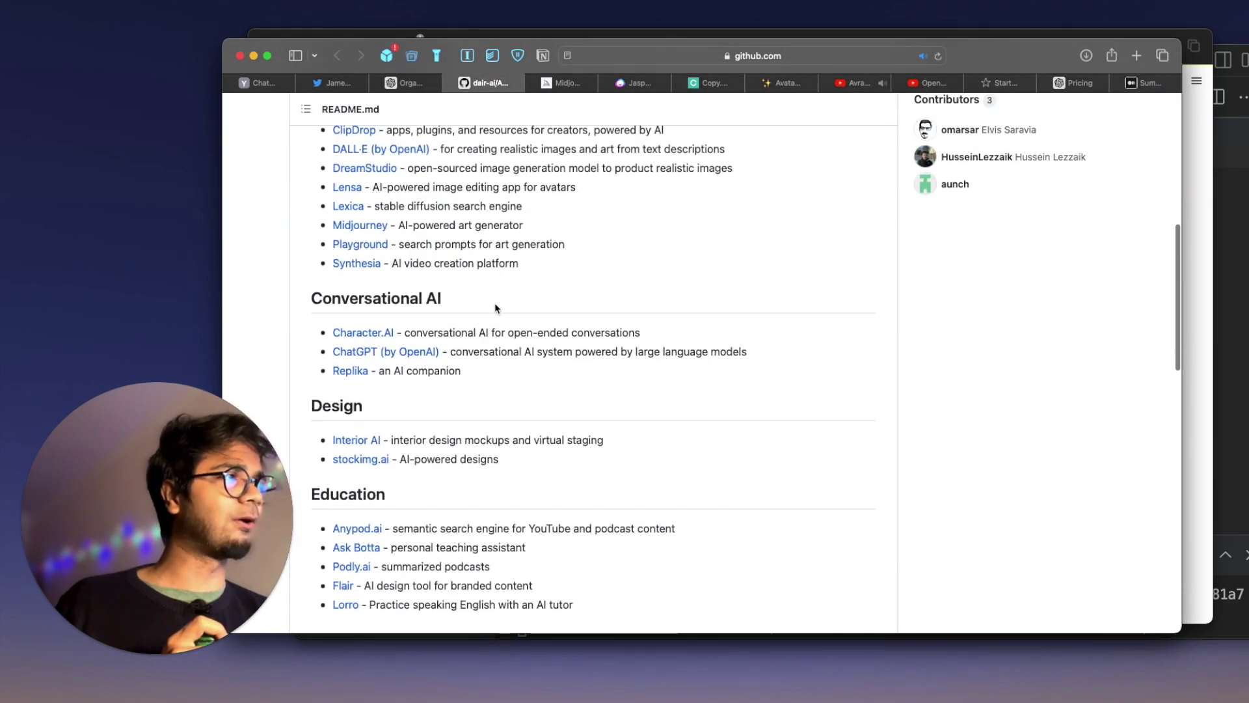
scroll(496, 309, down, 1)
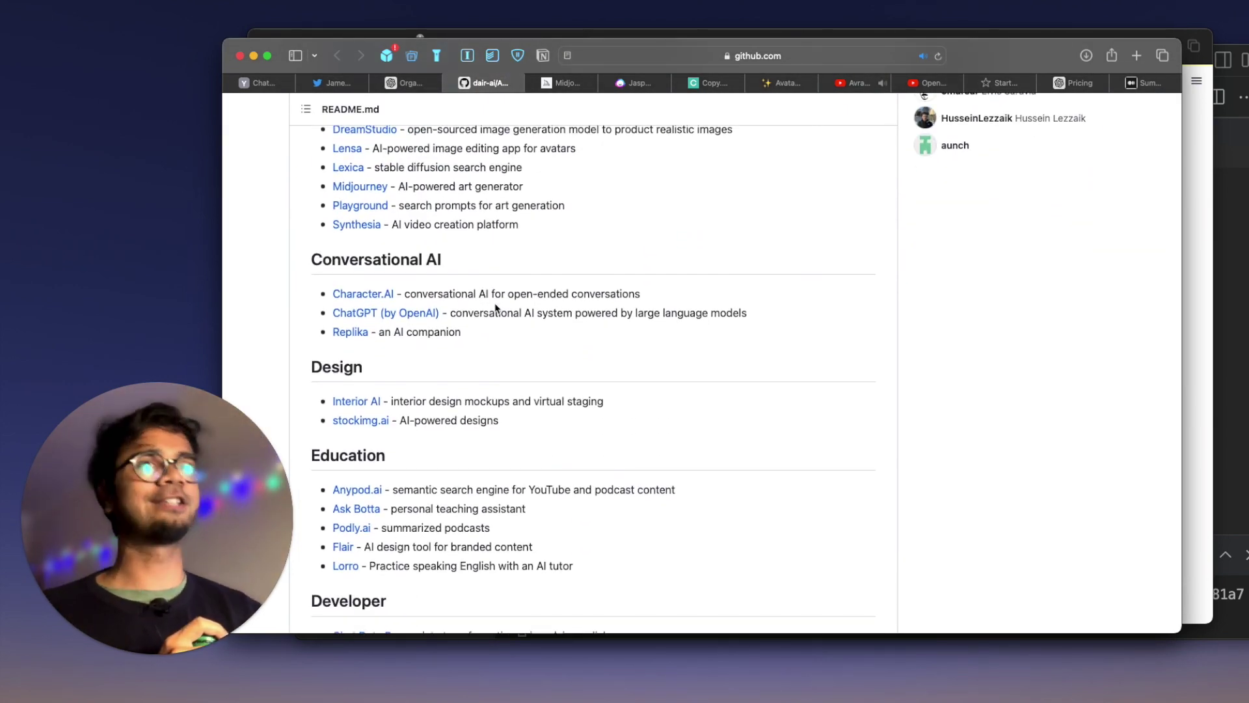